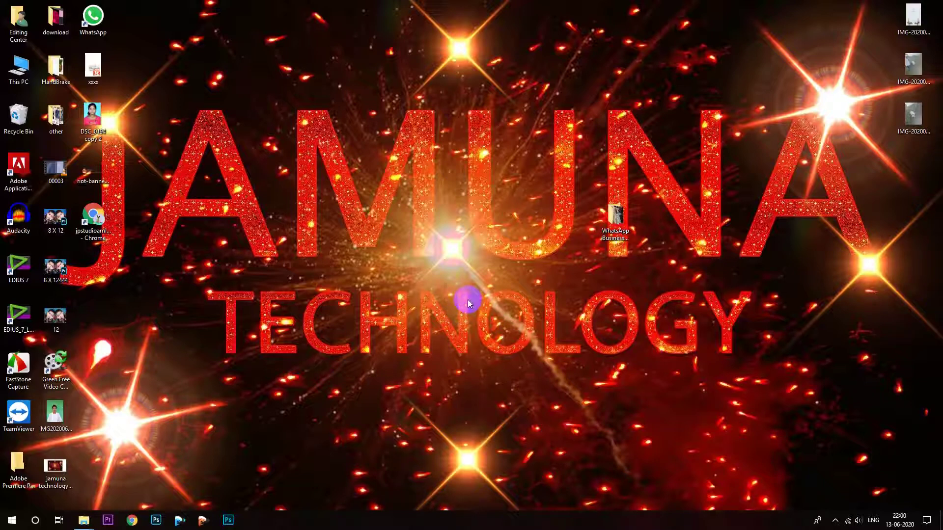
Launch Adobe Photoshop from the taskbar and bring its loading window forward
left_click(265, 444)
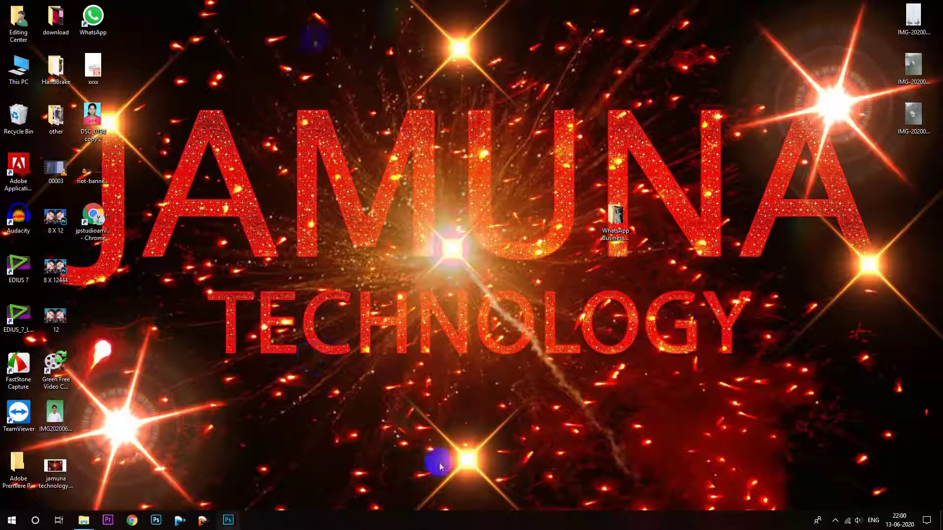
left_click(203, 522)
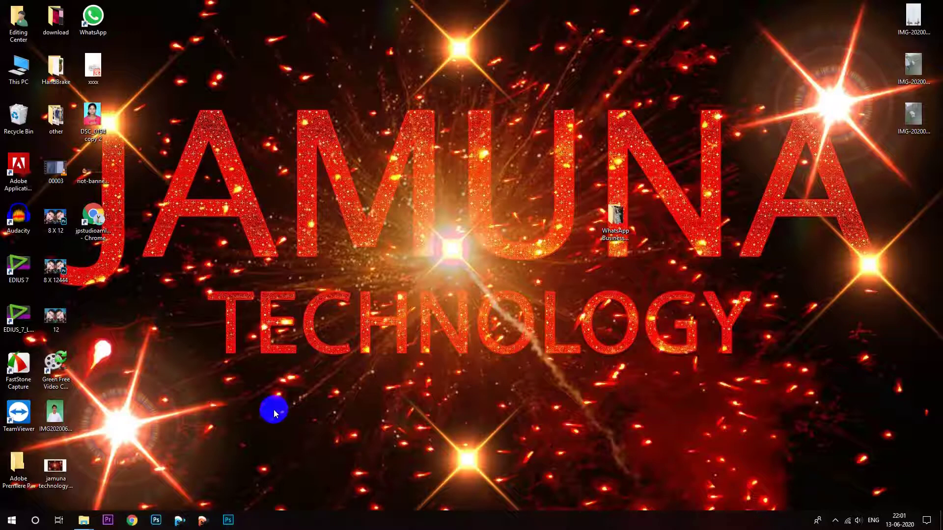
left_click(231, 523)
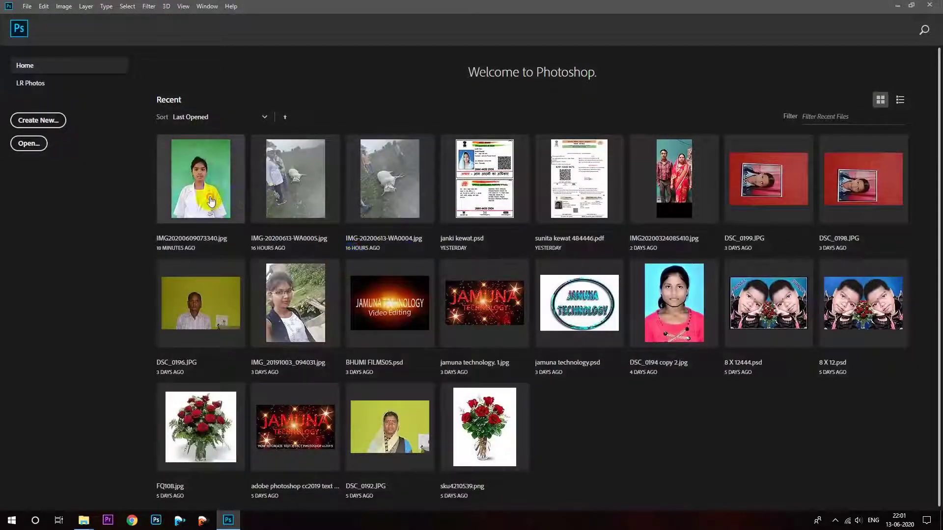
Open the recent photo IMG20200609073340.jpg and close the stray SCREEN RECODER folder window
left_click(208, 214)
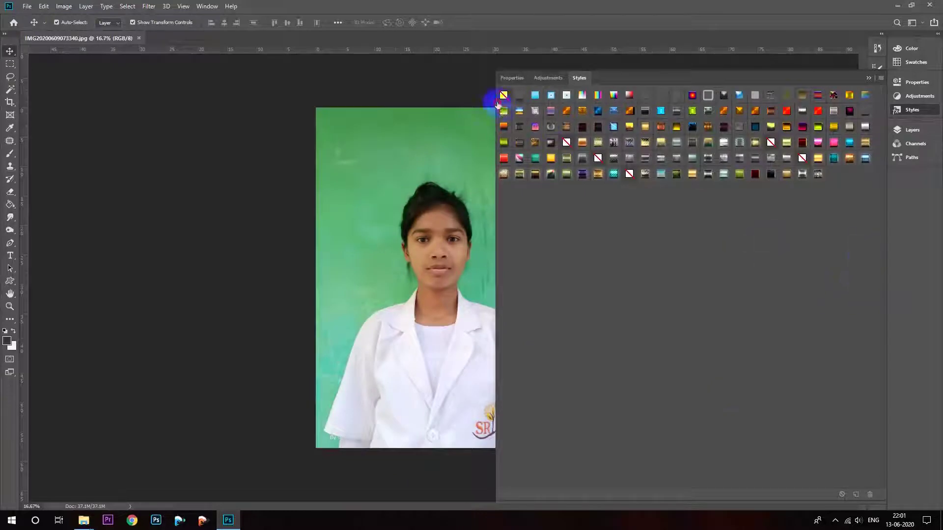
left_click(84, 520)
mouse_move(52, 476)
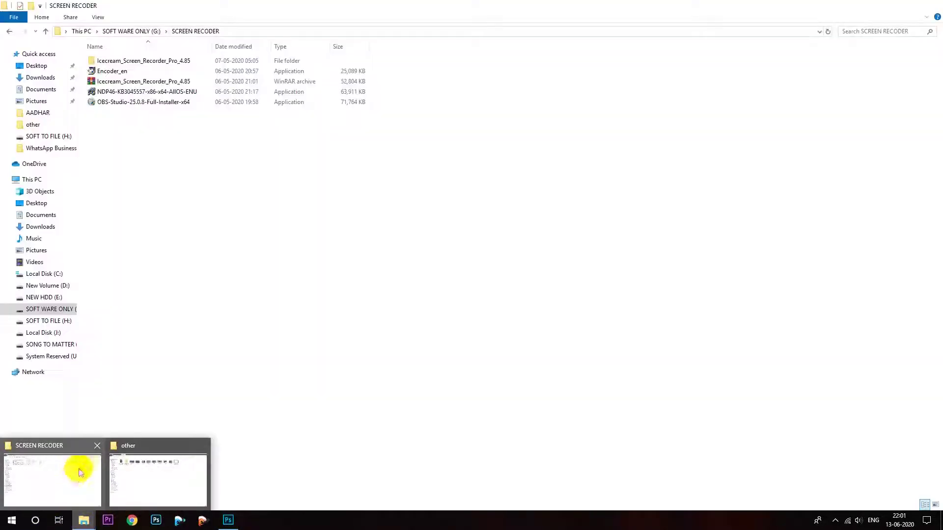
left_click(97, 446)
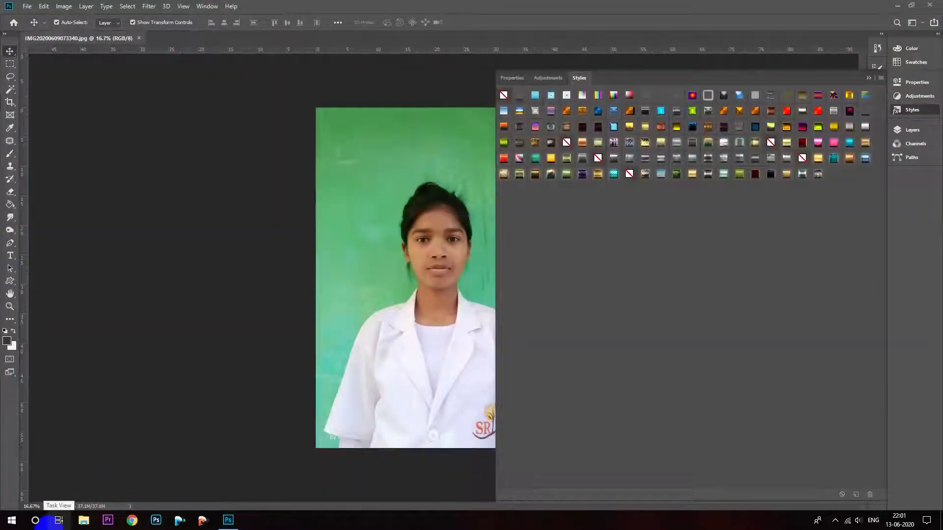
left_click(123, 522)
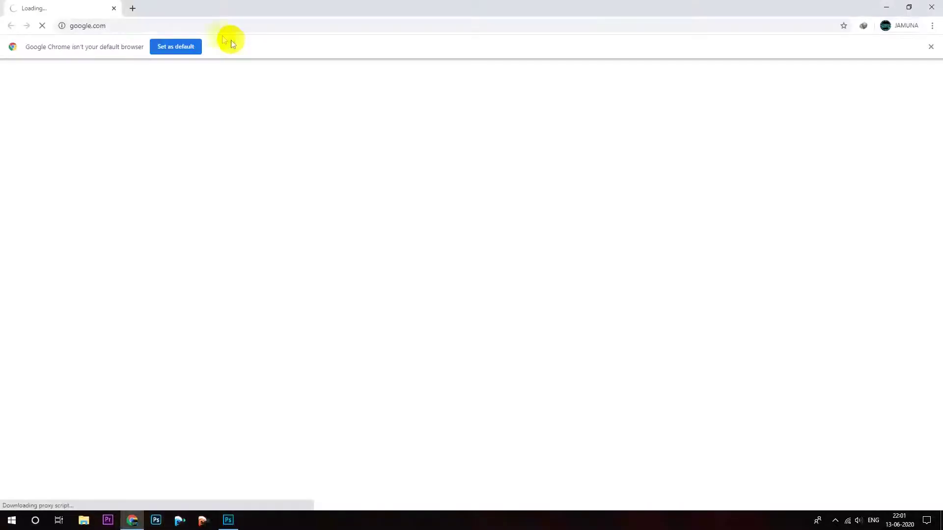
Go to youtube.com in the Chrome address bar
left_click(213, 26)
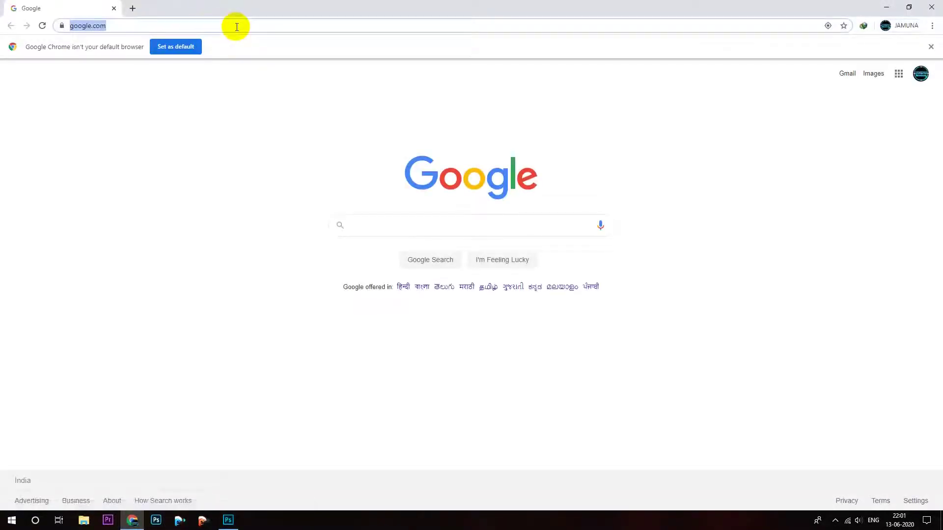
type("y")
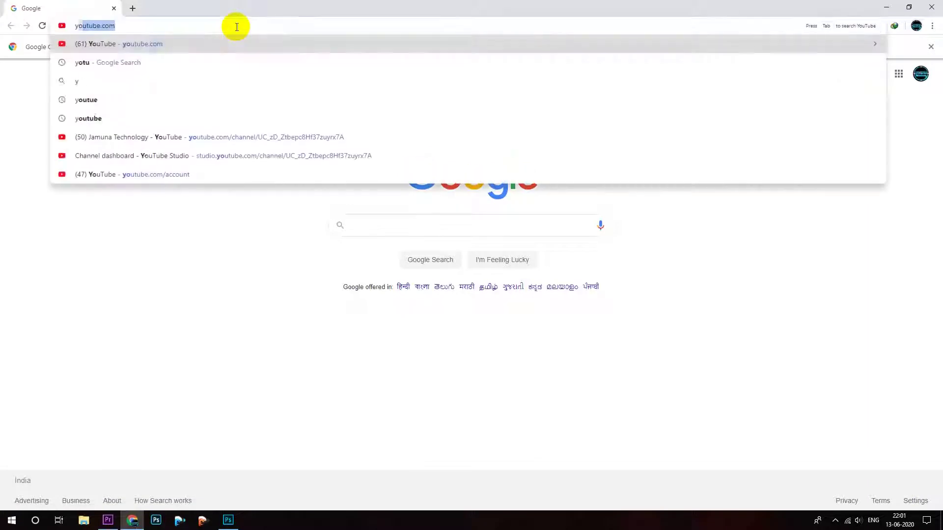
type("outuv")
key("BackSpace")
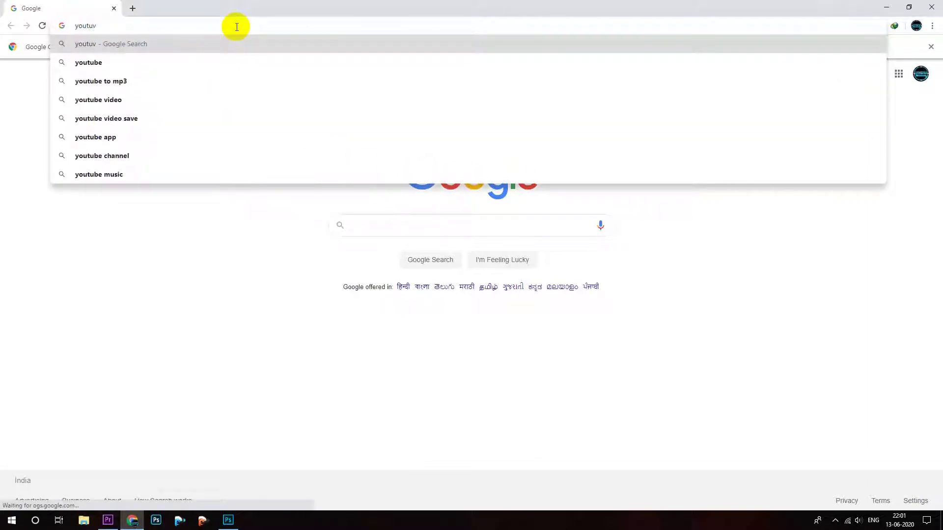
type("be")
key("Return")
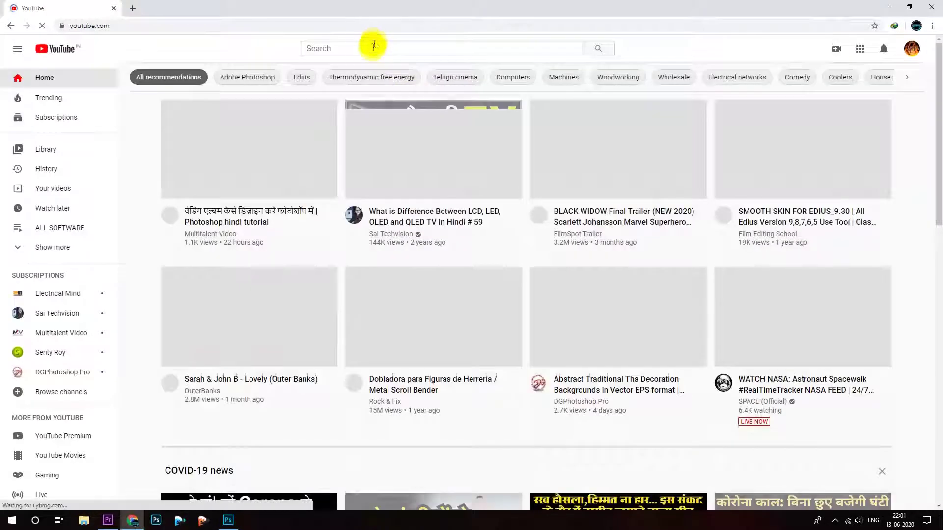
Search YouTube for 'text style photoshop 2020' using the suggested query
type("tec")
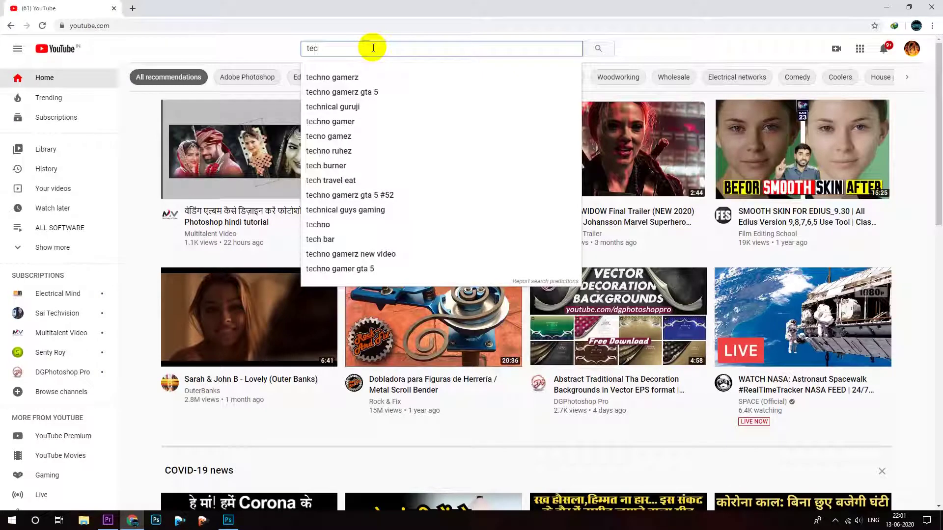
type("xt")
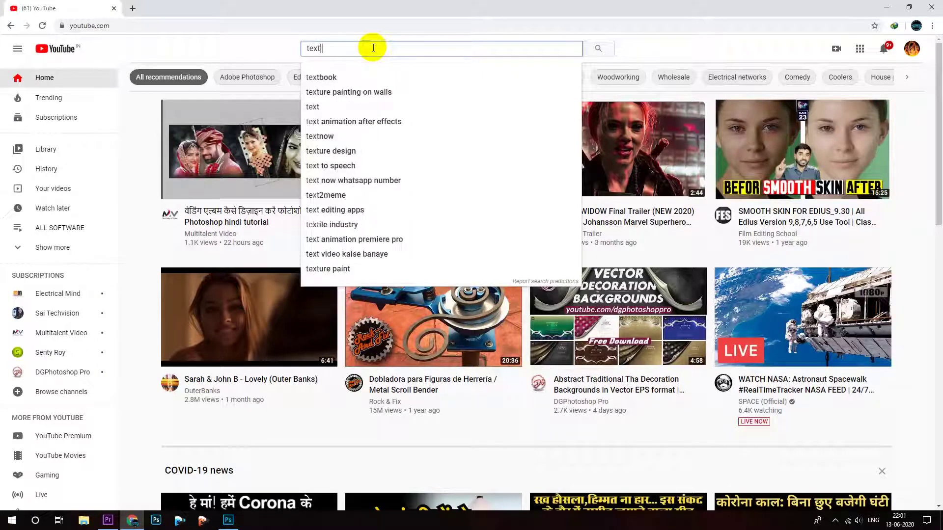
type(" sta")
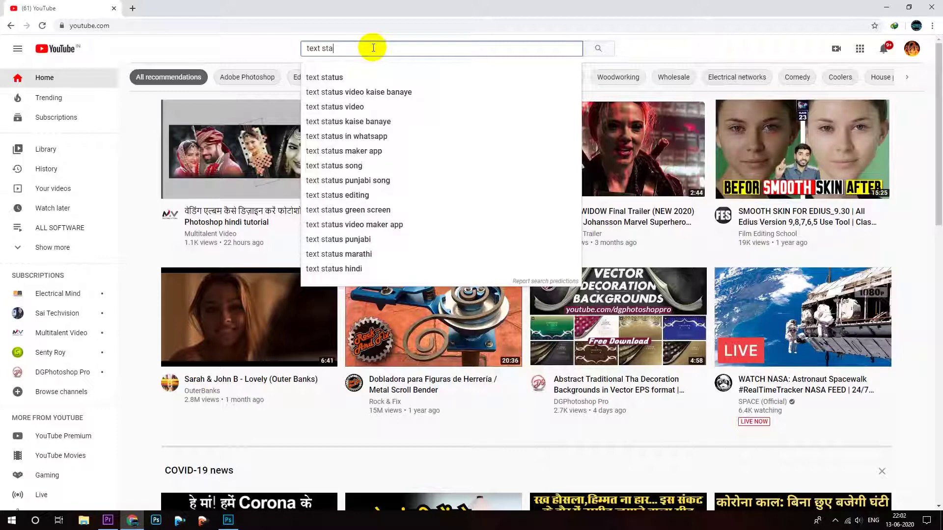
key("BackSpace")
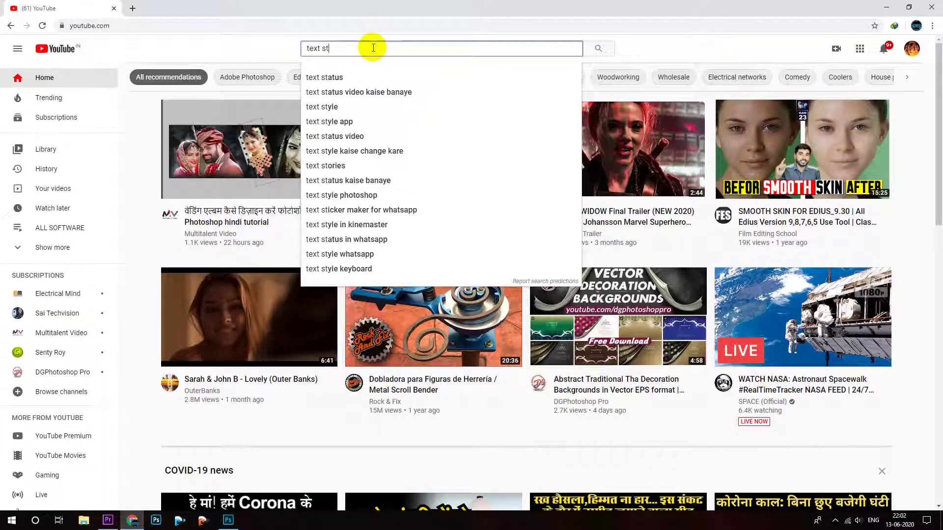
type("yle ")
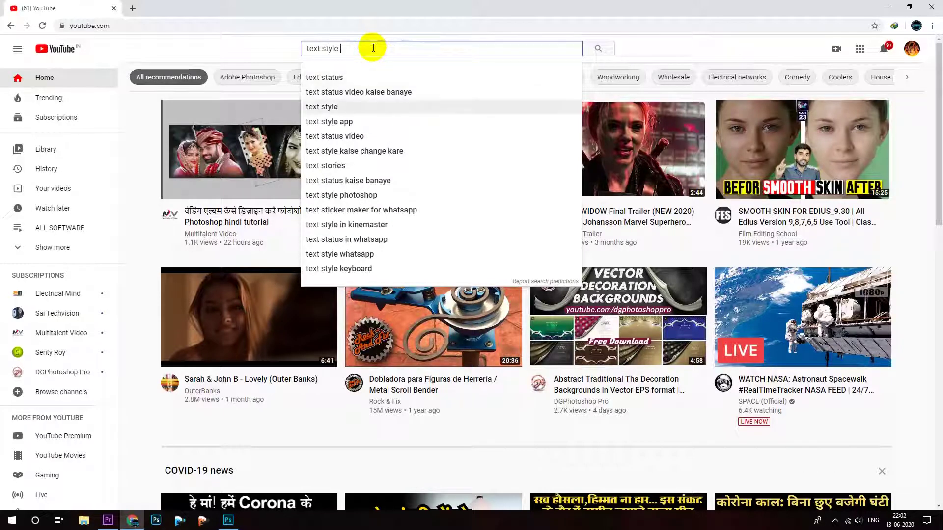
type("photo")
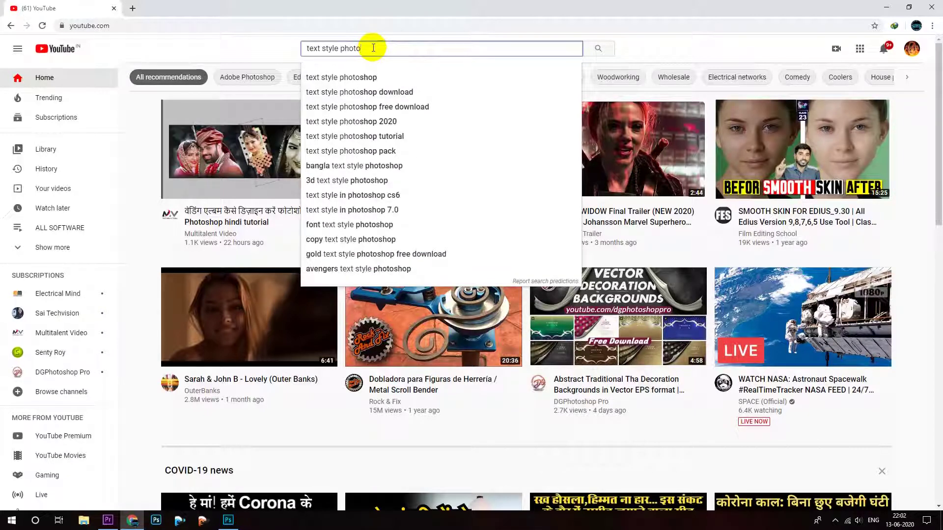
key("Down")
key("Down")
key("Down")
key("Down")
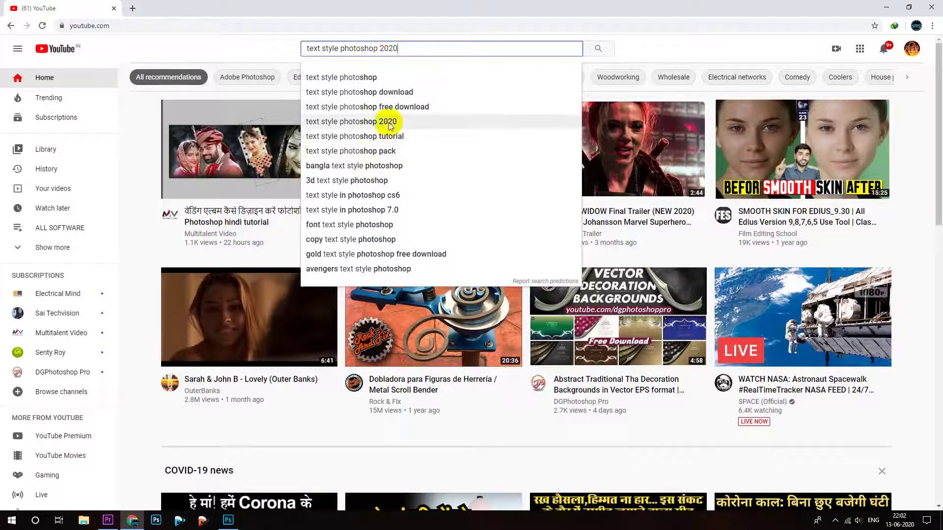
left_click(391, 123)
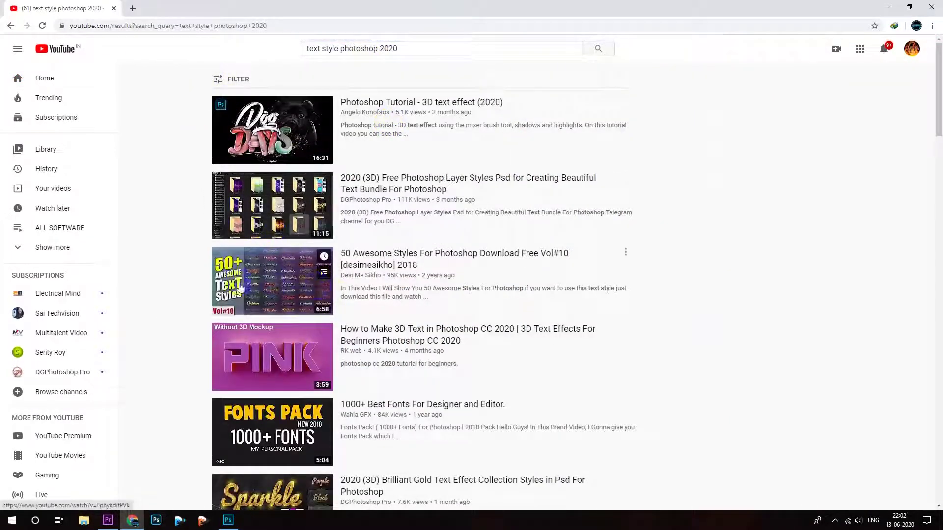
Scroll through the 'text style photoshop 2020' results, then minimize the browser
mouse_move(272, 281)
left_click(291, 314)
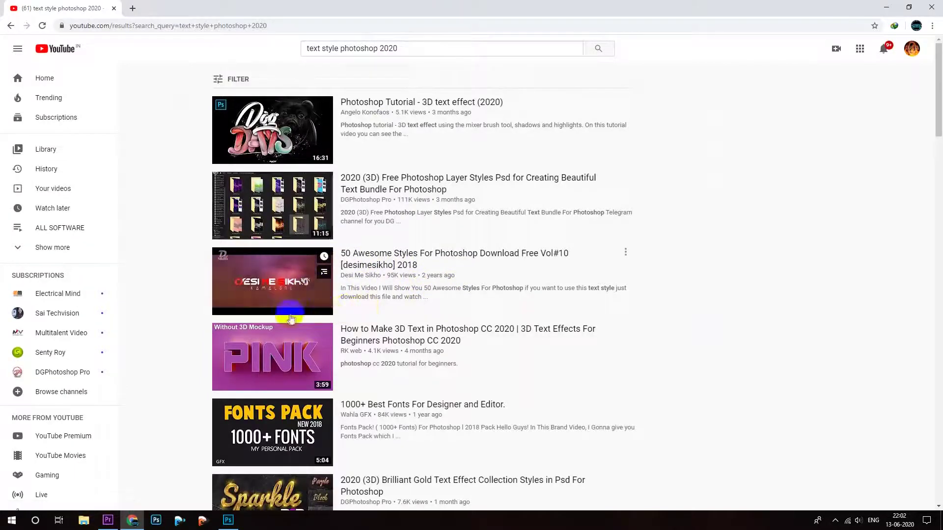
scroll(291, 318, "down", 2)
scroll(372, 420, "down", 2)
scroll(372, 420, "down", 1)
scroll(321, 404, "down", 2)
scroll(281, 429, "down", 2)
scroll(350, 426, "down", 1)
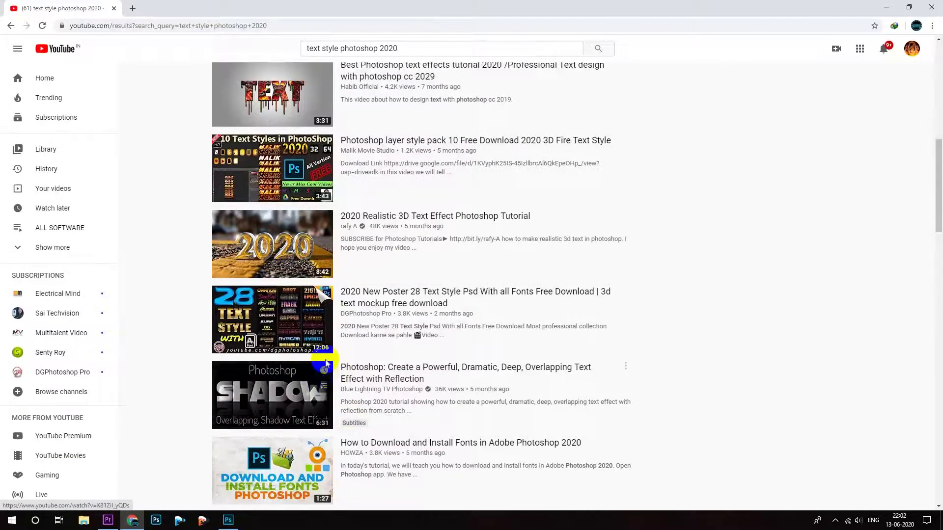
scroll(326, 363, "down", 3)
scroll(326, 359, "down", 1)
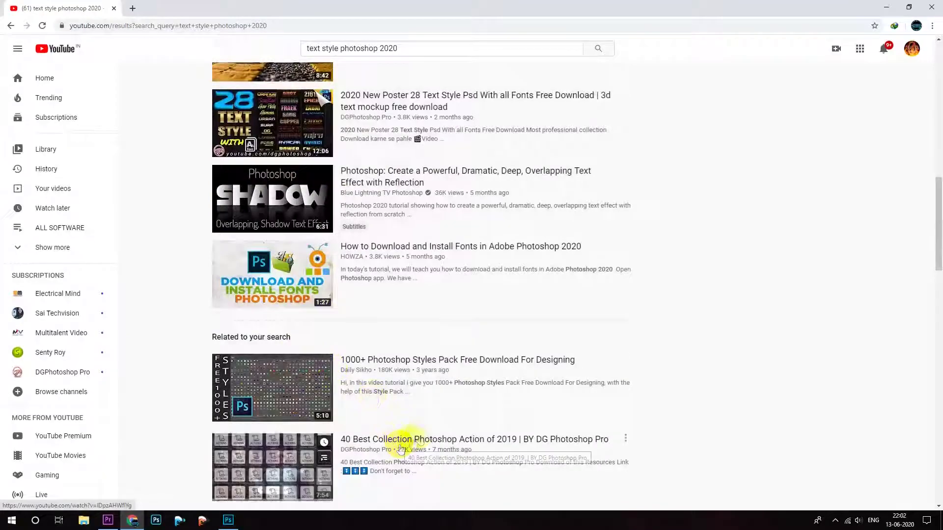
mouse_move(272, 388)
scroll(297, 413, "down", 2)
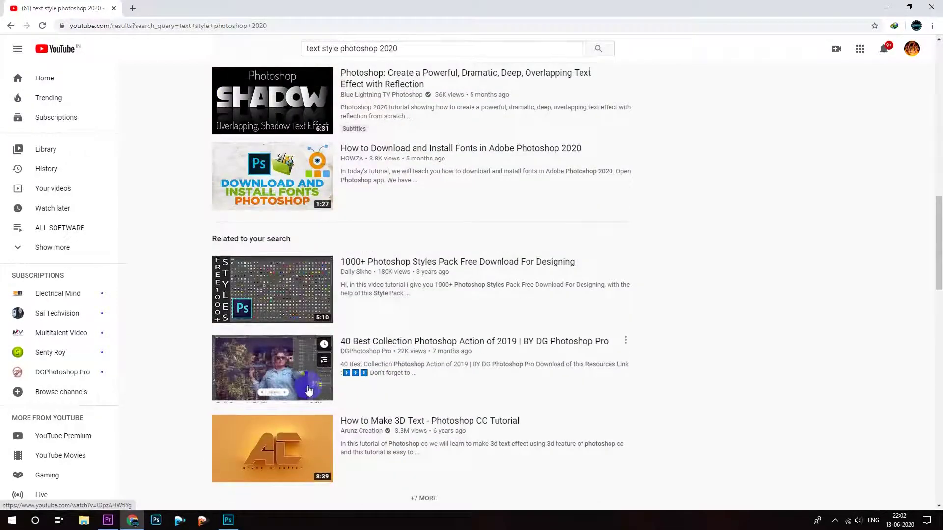
left_click(886, 7)
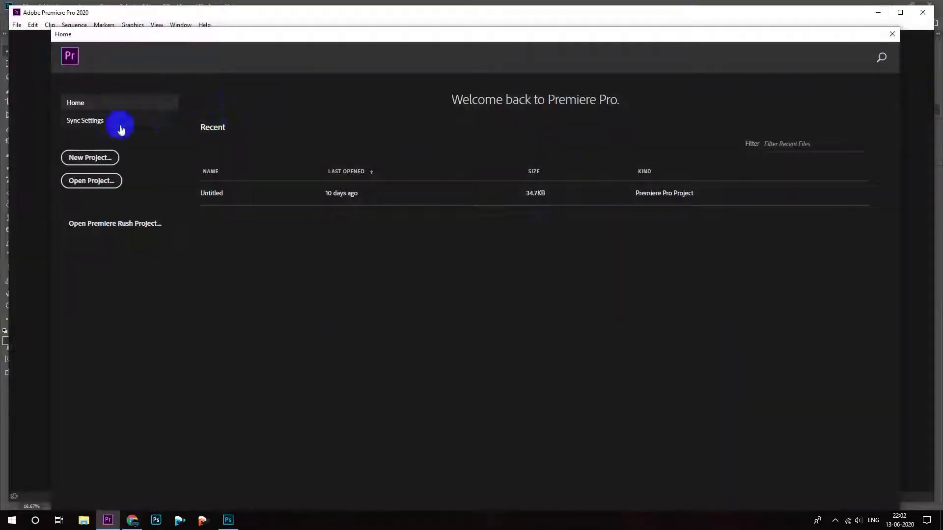
Minimize the open apps and open a maximized This PC window in File Explorer
left_click(882, 14)
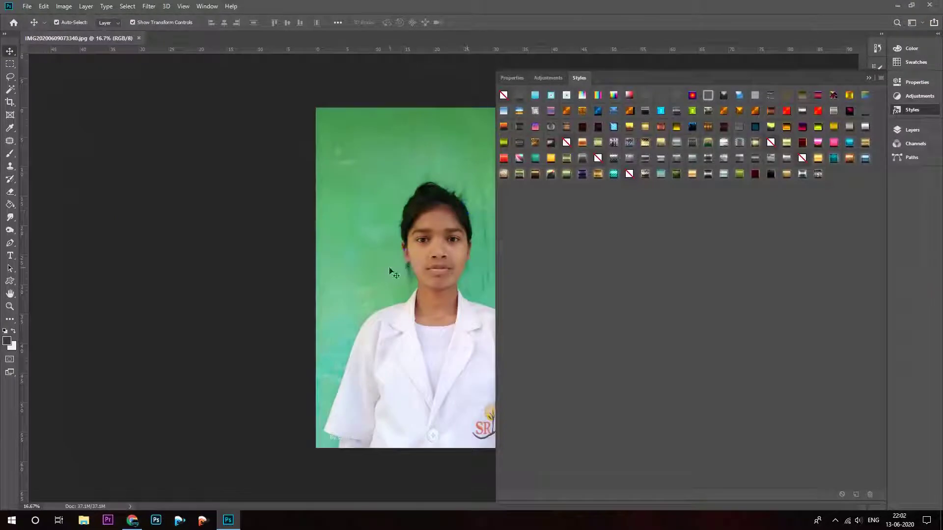
left_click(84, 521)
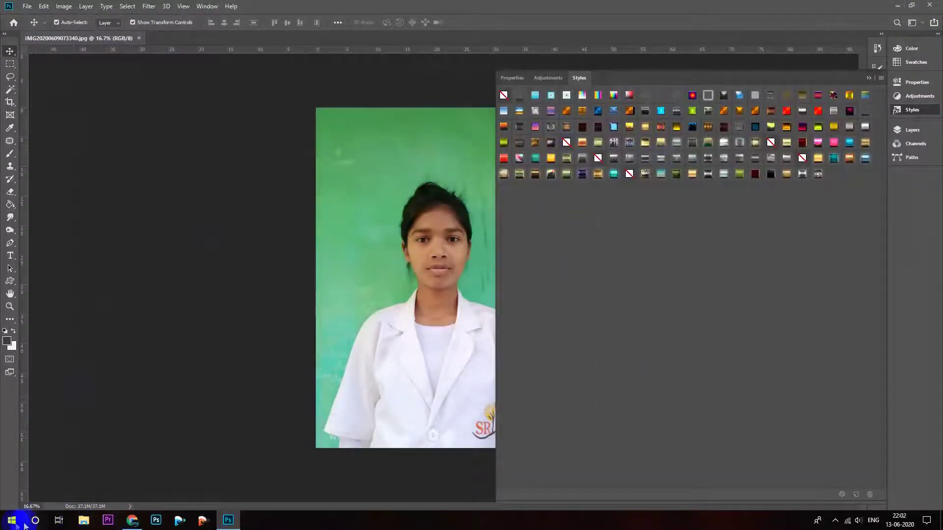
left_click(13, 525)
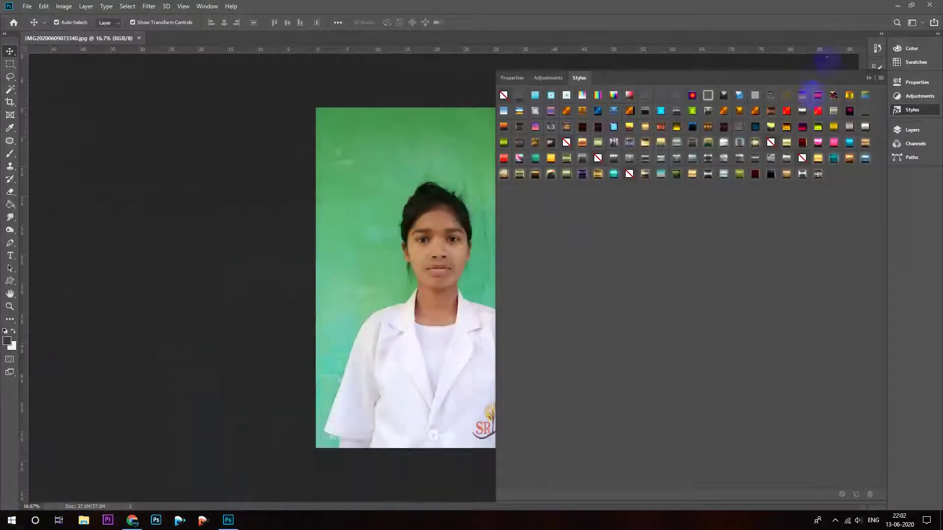
left_click(896, 9)
double_click(19, 67)
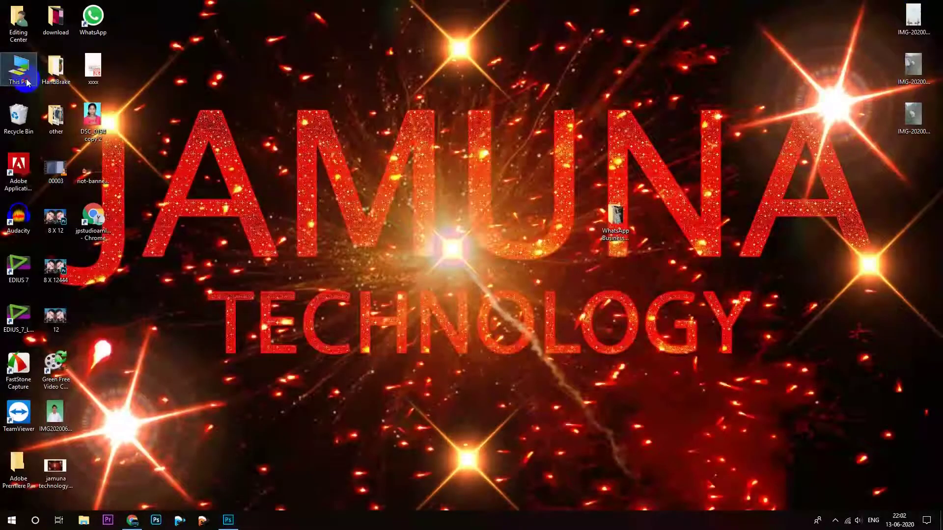
left_click(377, 92)
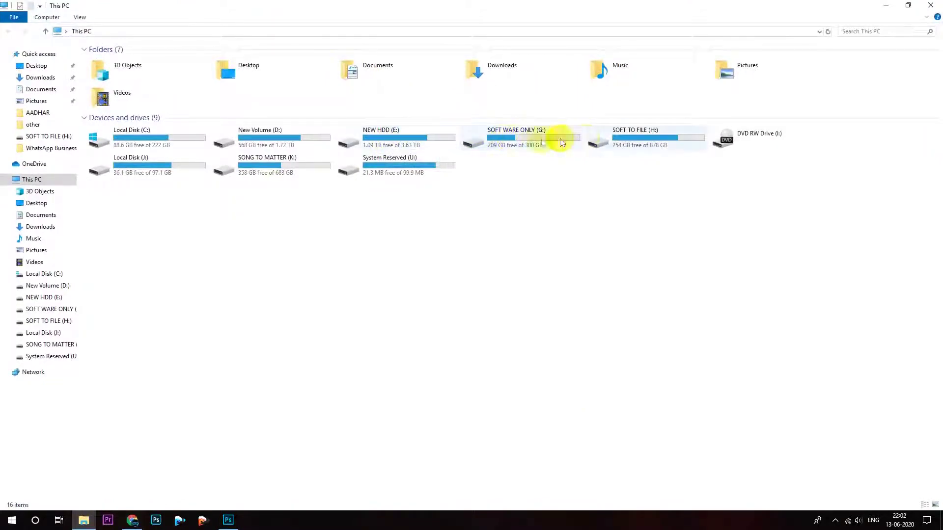
Go to G:\DOWNLOAD SOFTWARE\3000+ Style Pack and drag 1000+ Style Pack into Photoshop
double_click(513, 143)
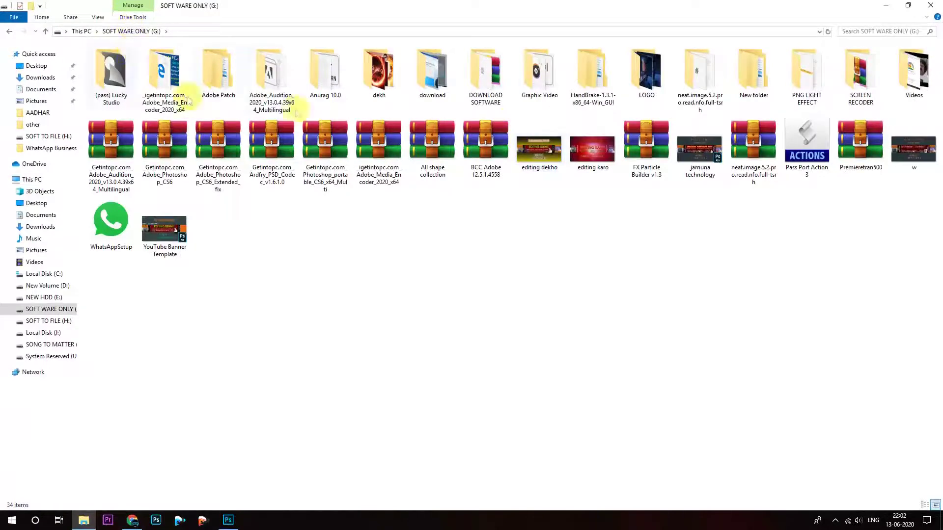
double_click(486, 81)
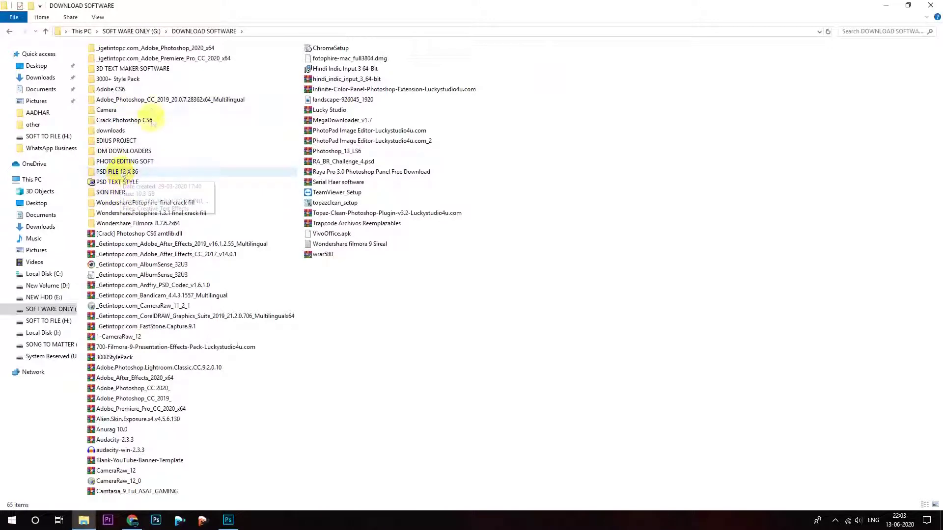
double_click(137, 83)
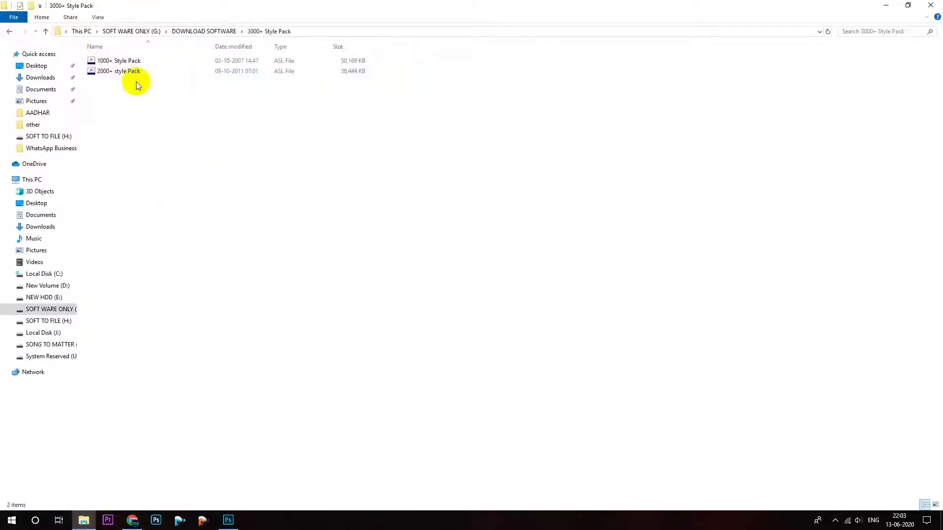
mouse_move(121, 61)
left_mouse_down()
mouse_move(278, 383)
mouse_move(232, 525)
left_mouse_up()
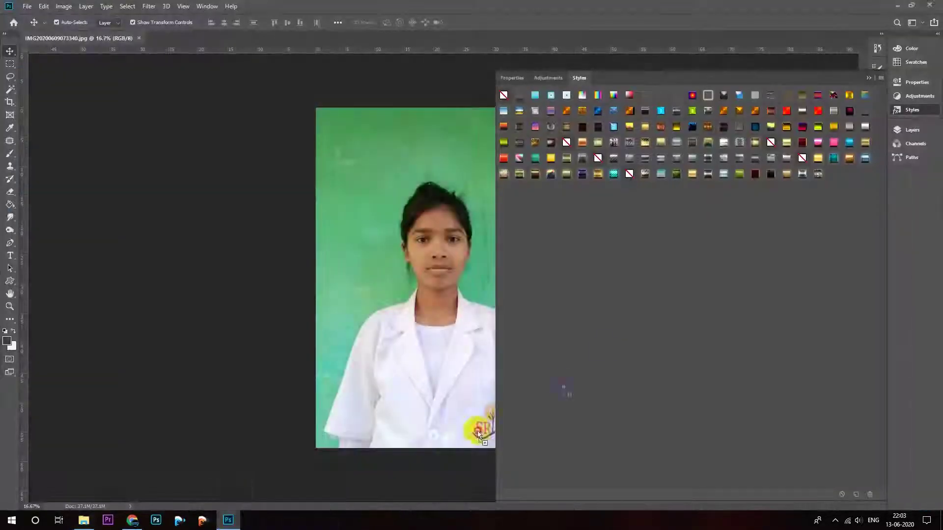
left_click_drag(232, 525, 645, 284)
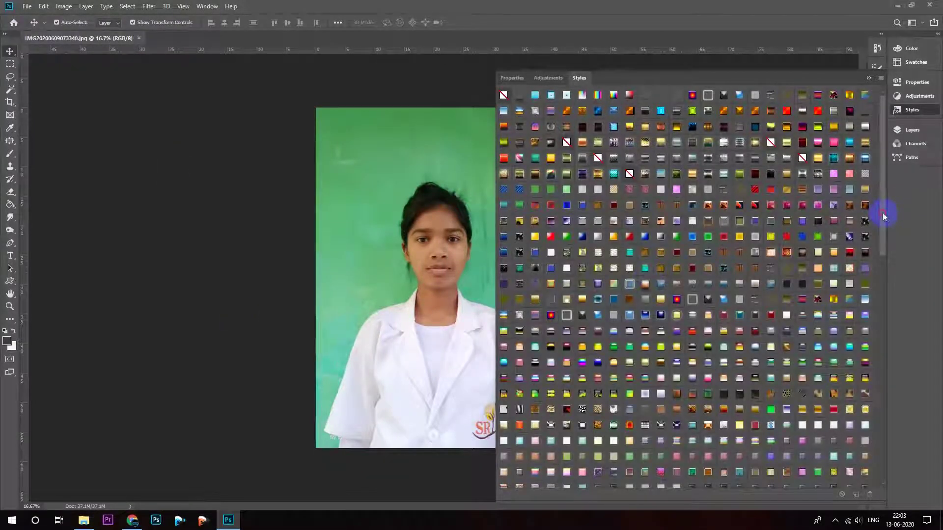
Scroll through the newly loaded styles and narrow the panel so the whole photo shows beside the swatches
left_click_drag(884, 254, 878, 468)
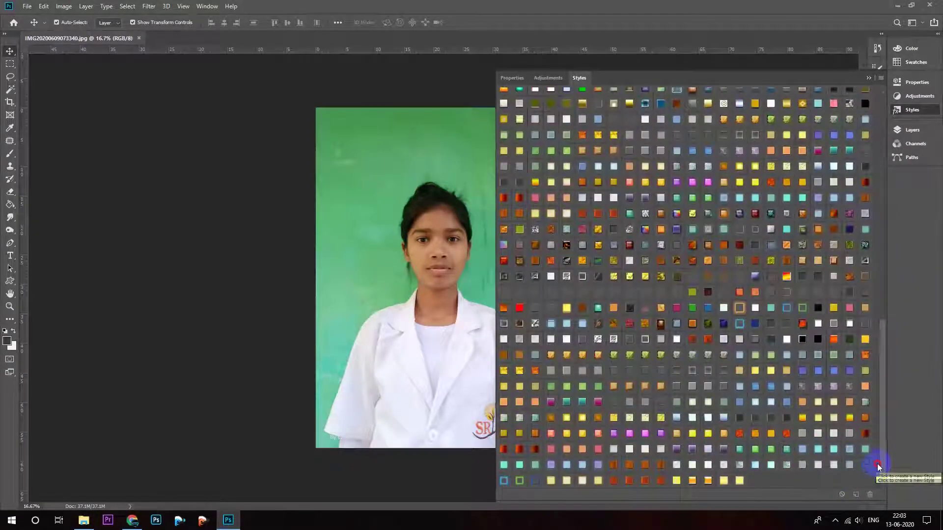
left_click_drag(878, 470, 874, 146)
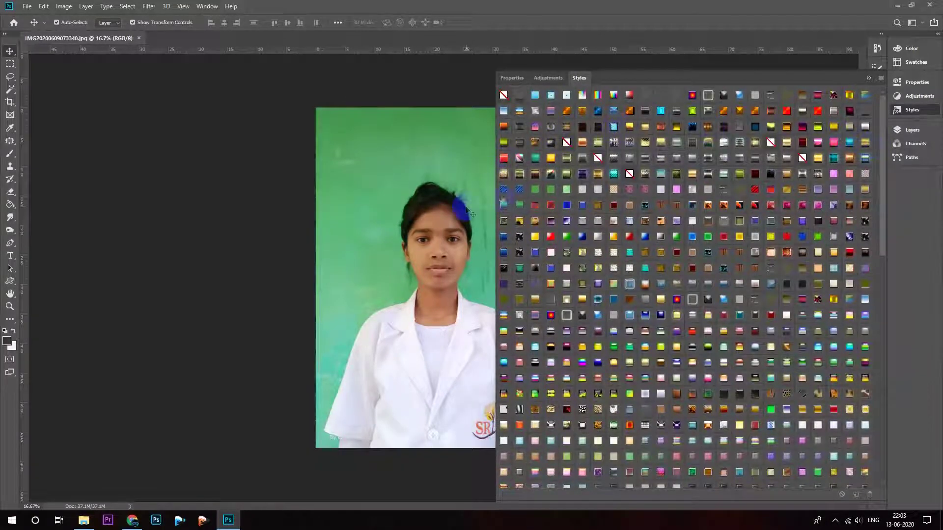
left_click(545, 78)
left_click(510, 78)
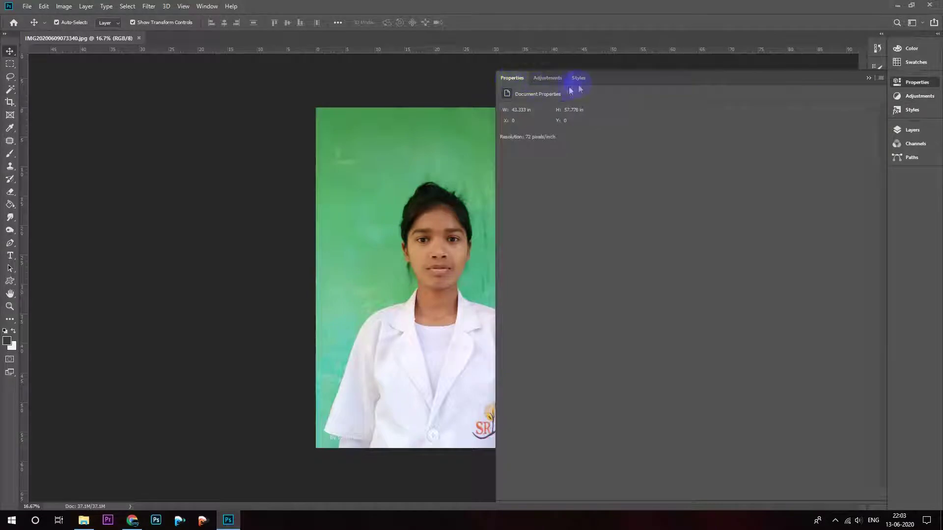
left_click(579, 80)
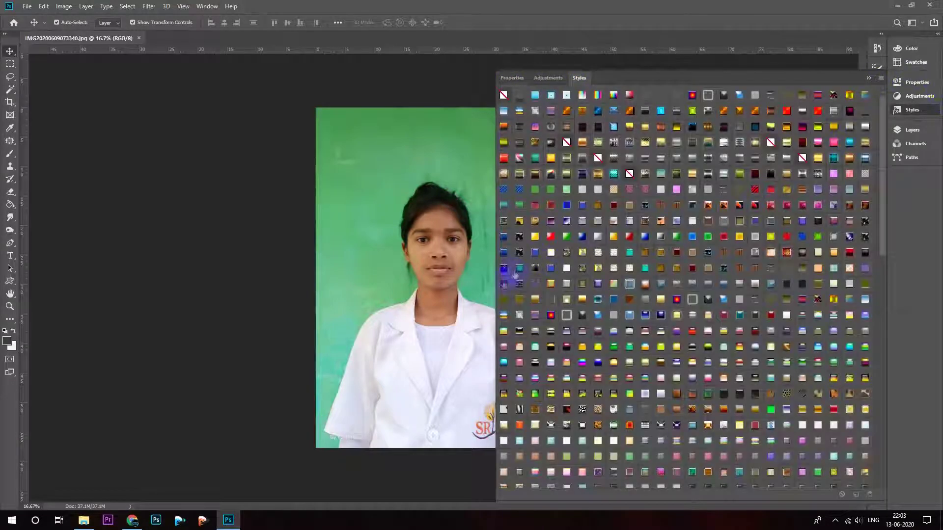
left_click_drag(496, 292, 857, 284)
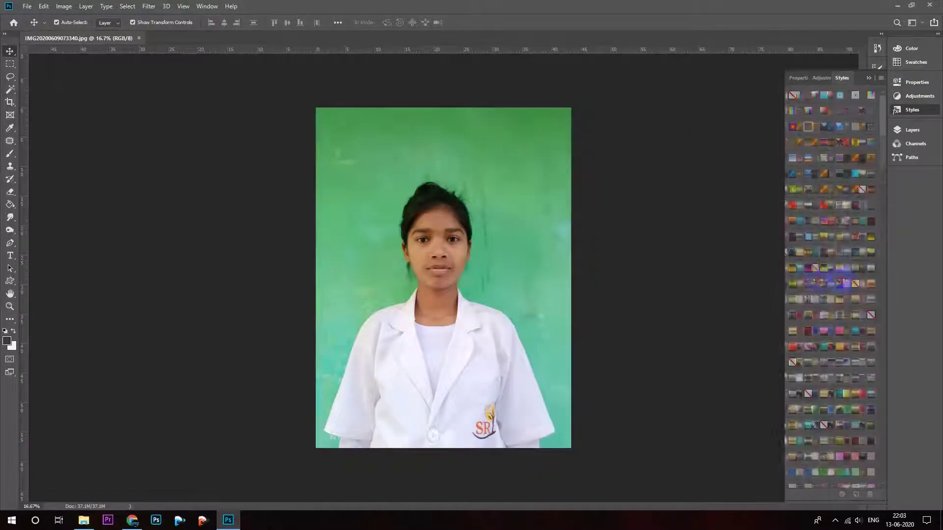
Close the photo and create a new Web Large 1920×1080 document
left_click(139, 40)
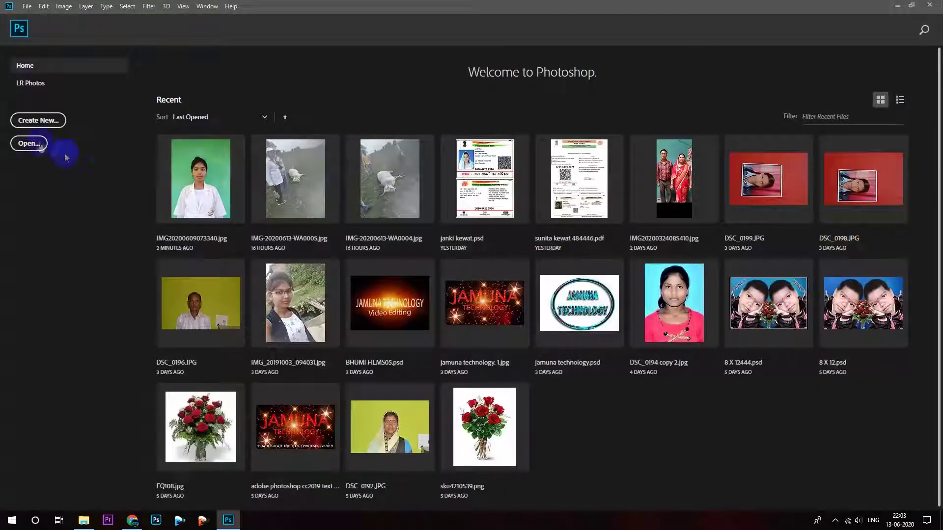
left_click(38, 120)
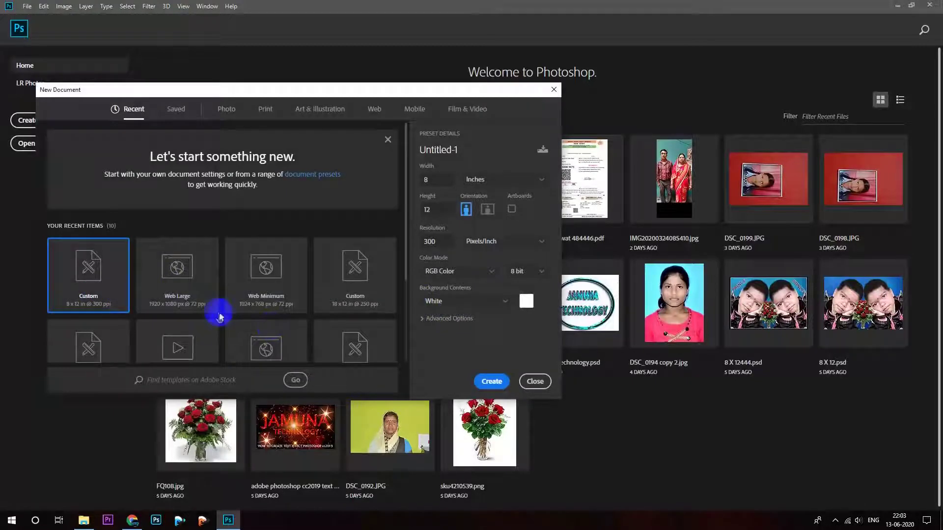
left_click(190, 294)
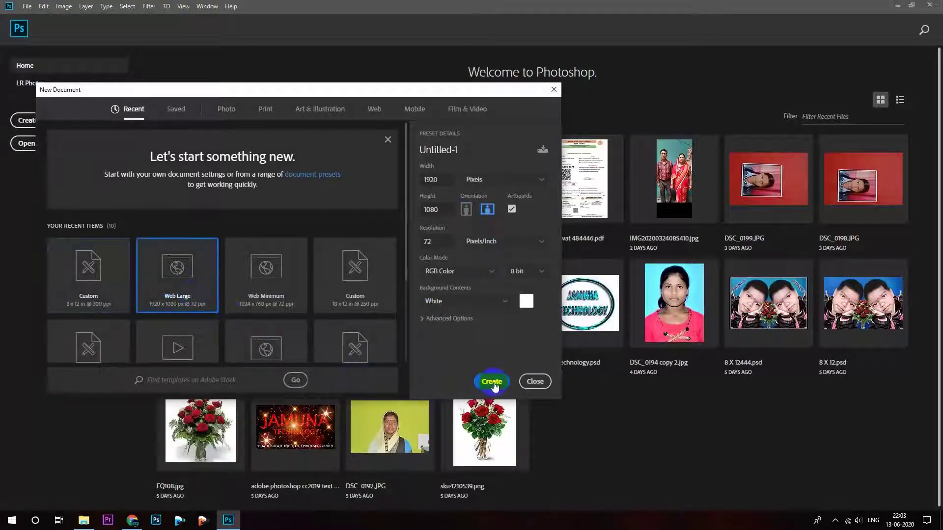
left_click(492, 383)
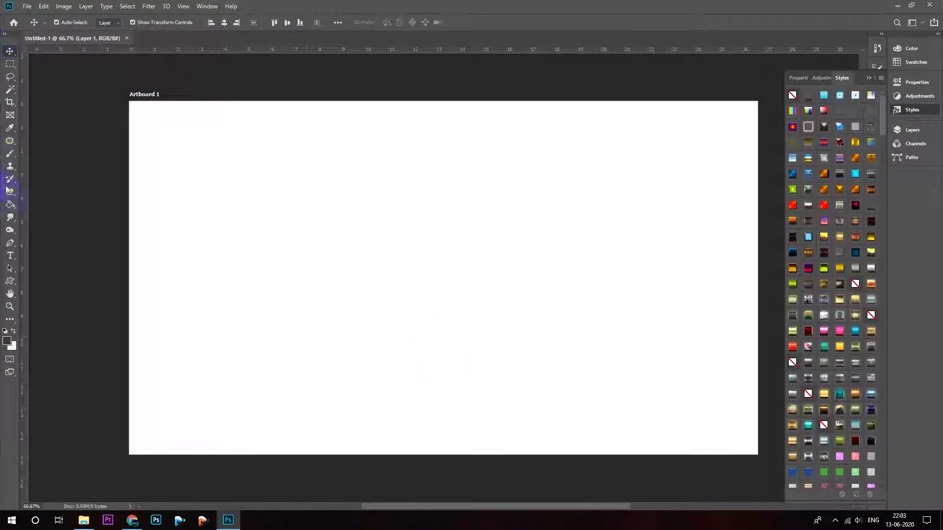
Type the word JAMUNA left of the artboard centre with the Type tool
left_click(10, 256)
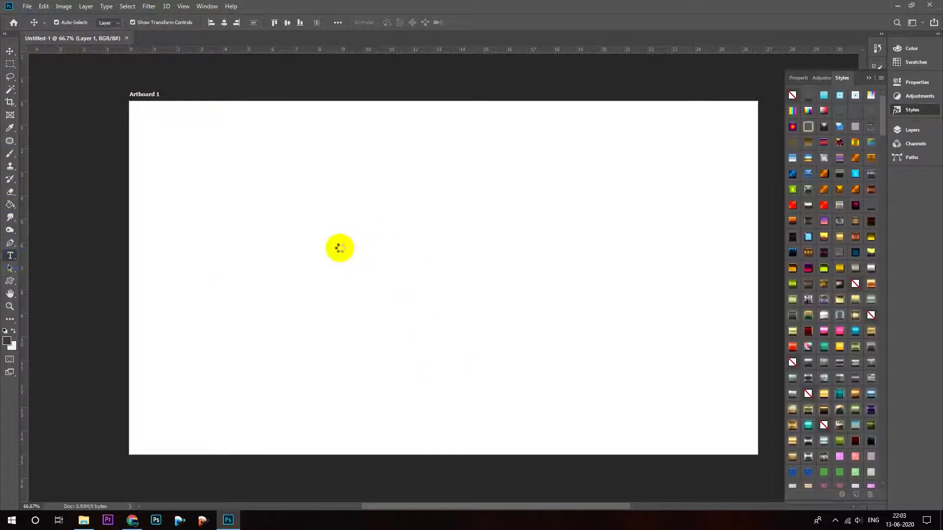
left_click(339, 257)
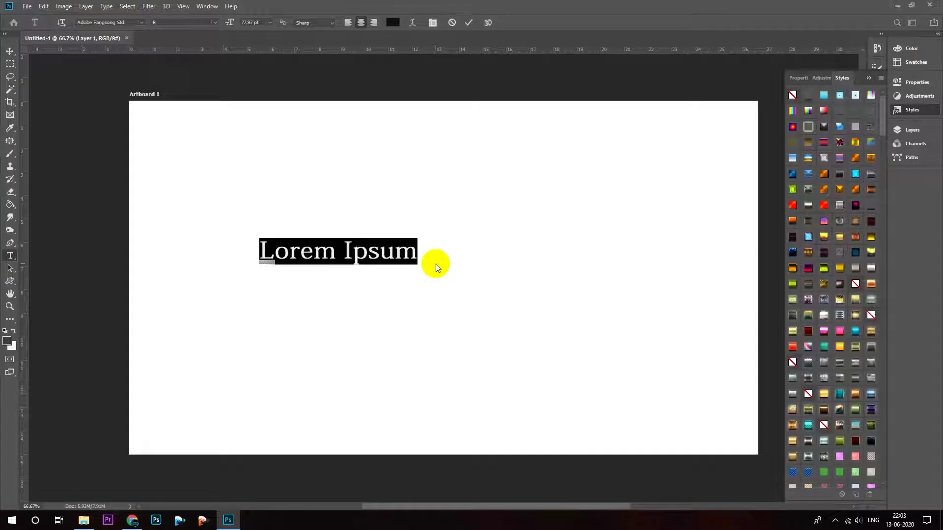
type("JAMUNA")
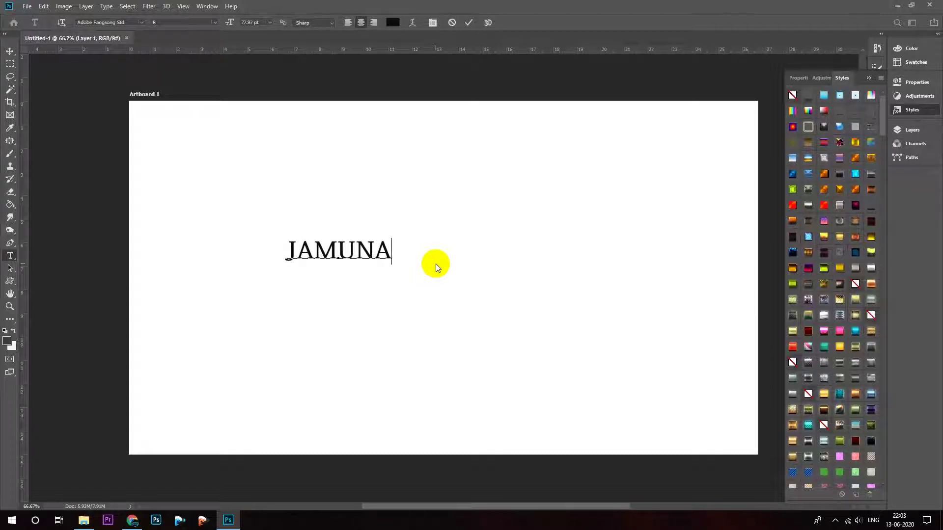
key("ctrl+Return")
key("ctrl+shift+n")
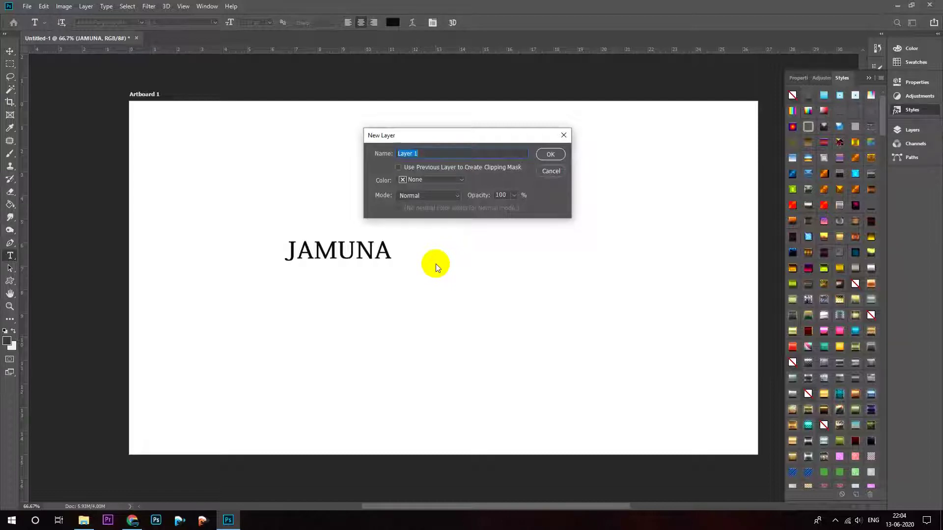
Confirm a new layer and type TECHNOLOGY as a second text line below JAMUNA
key("Return")
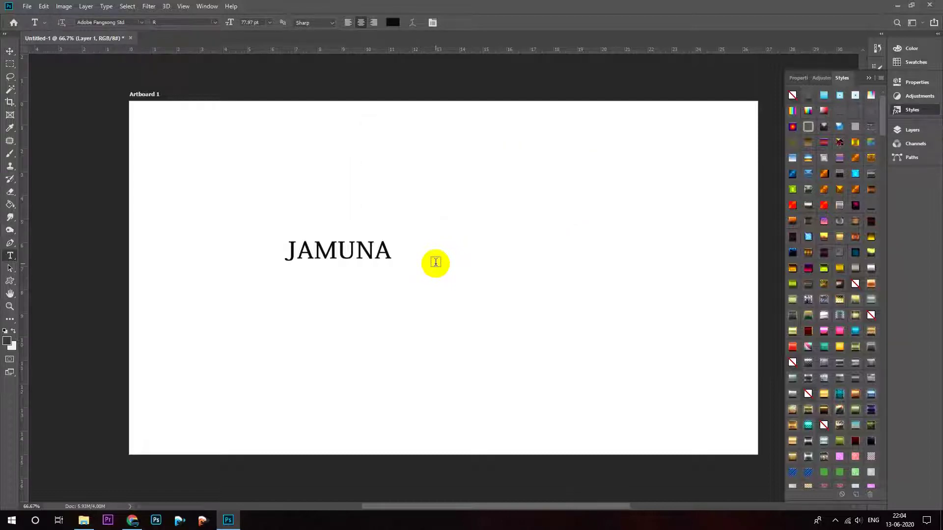
left_click(346, 298)
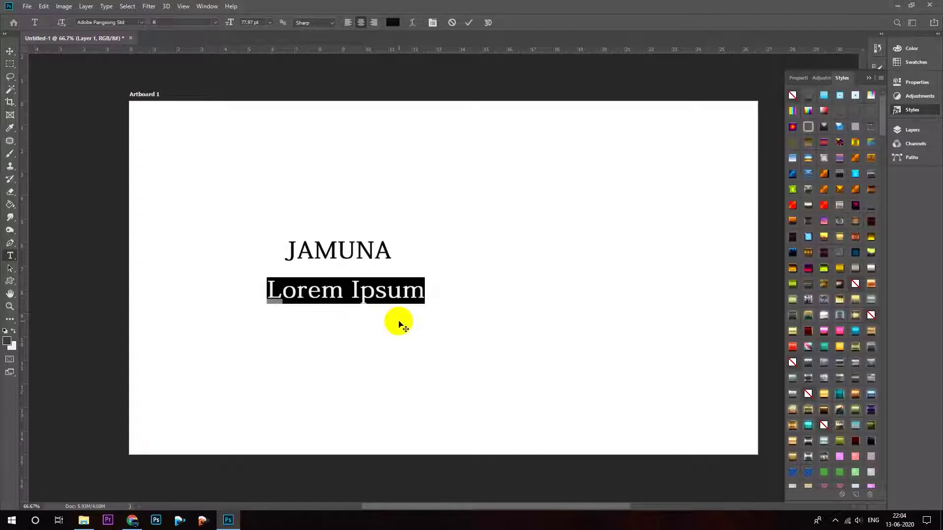
type("TECHNOLO")
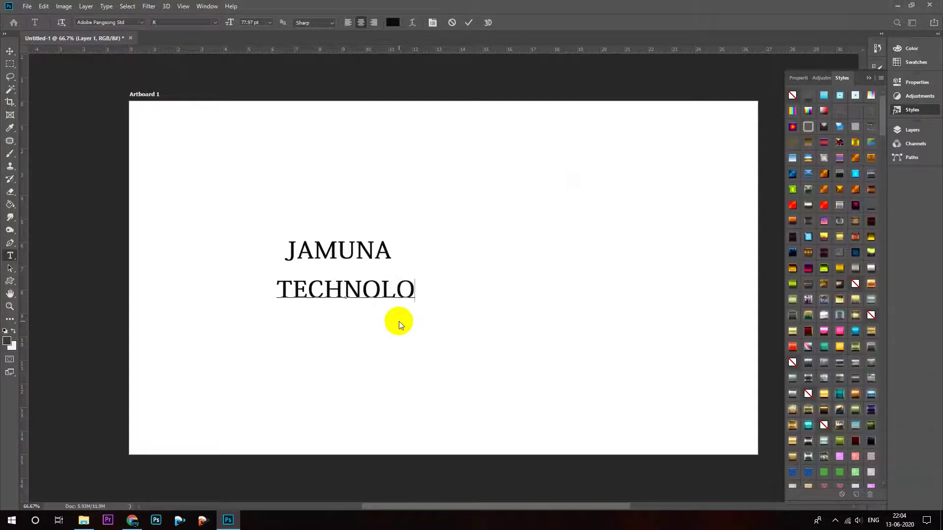
type("GY")
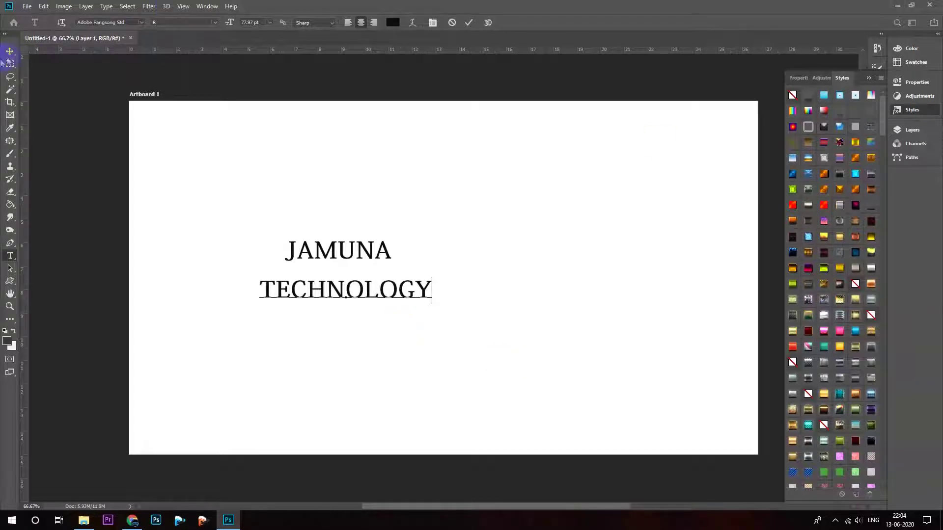
key("ctrl+t")
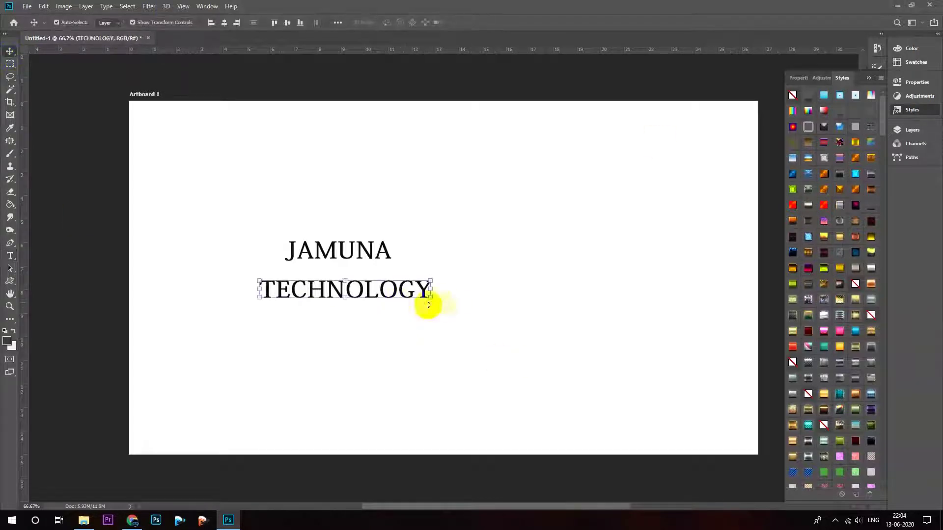
Free-transform TECHNOLOGY, then scale JAMUNA up and widen it across the artboard
left_click_drag(658, 375, 701, 385)
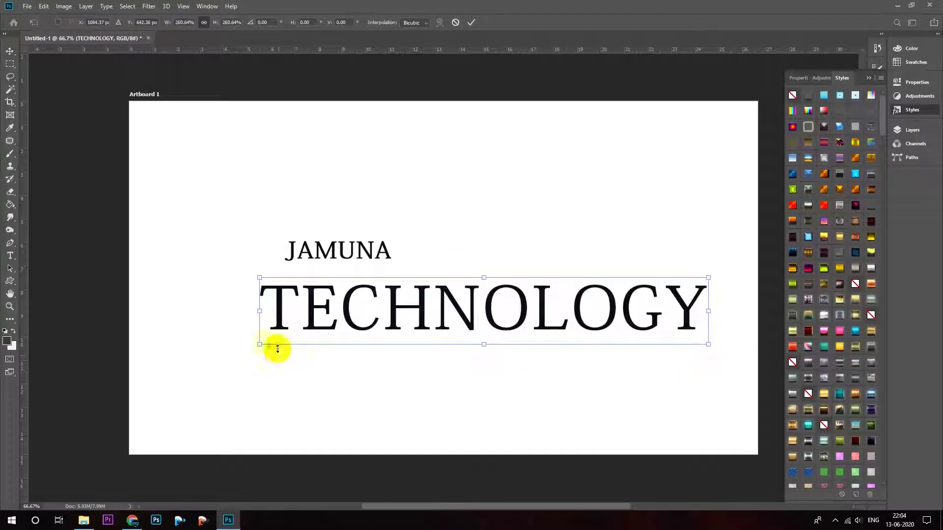
mouse_move(255, 340)
left_mouse_down()
mouse_move(165, 361)
mouse_move(206, 360)
left_mouse_up()
left_click_drag(449, 321, 453, 340)
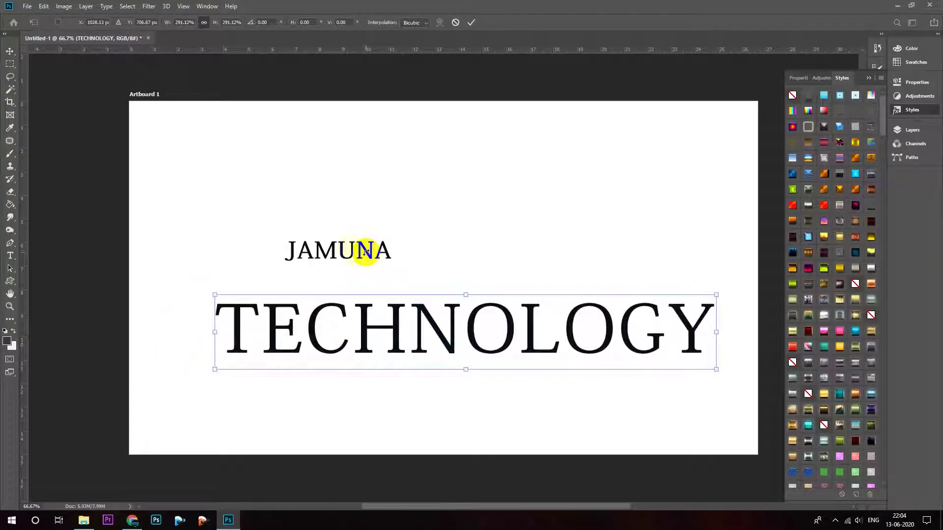
left_click(375, 249)
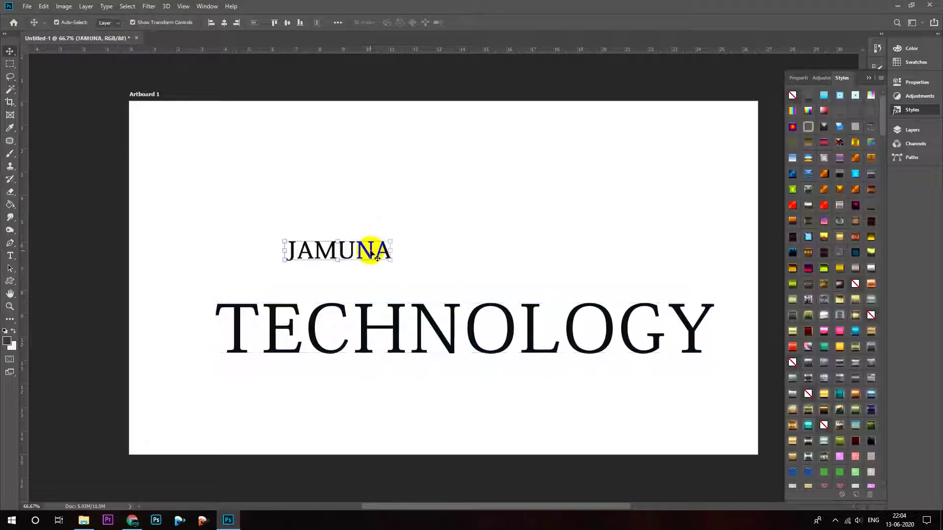
left_click_drag(401, 239, 680, 196)
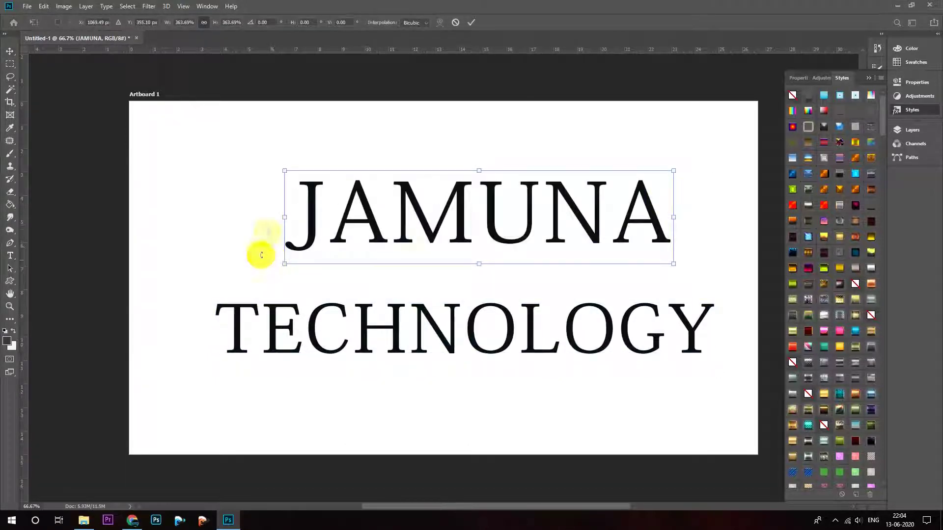
left_click_drag(280, 219, 187, 217)
left_click_drag(676, 220, 722, 217)
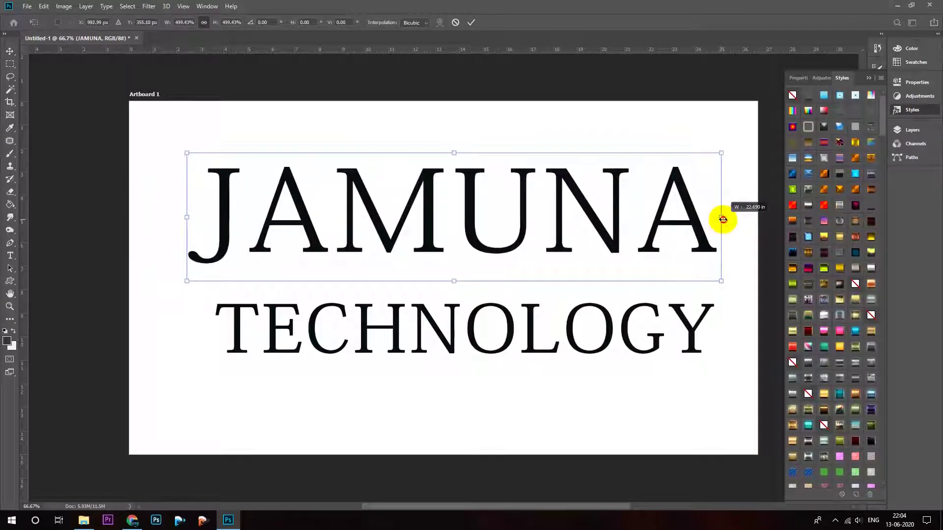
key("Return")
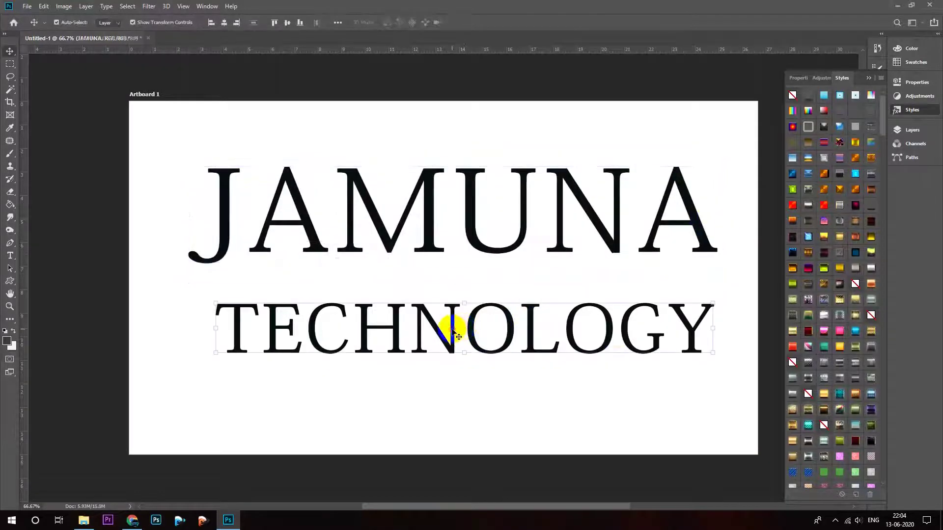
Shift TECHNOLOGY left, scale it to about 76%, and move JAMUNA down closer to it
left_click(678, 327)
left_click_drag(711, 328, 480, 305)
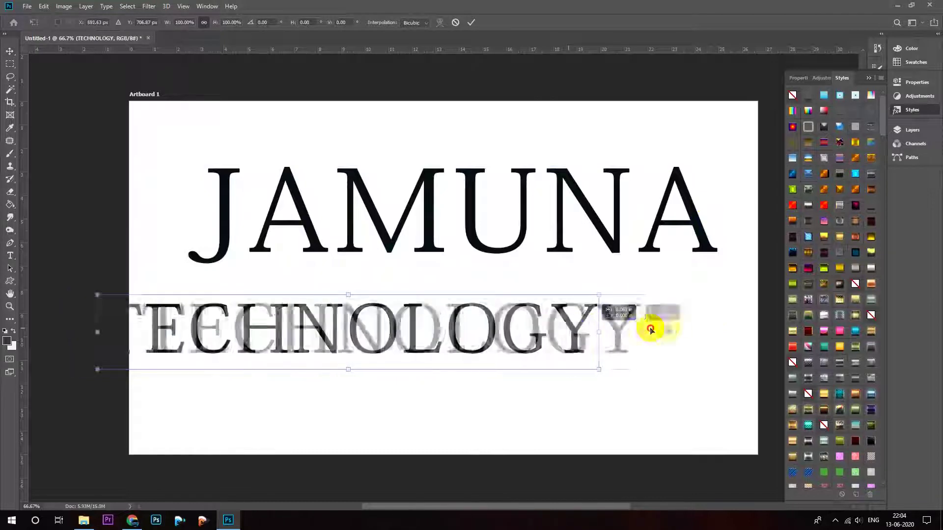
mouse_move(423, 294)
left_mouse_down()
mouse_move(435, 317)
mouse_move(428, 333)
mouse_move(466, 288)
mouse_move(459, 306)
left_mouse_up()
key("Return")
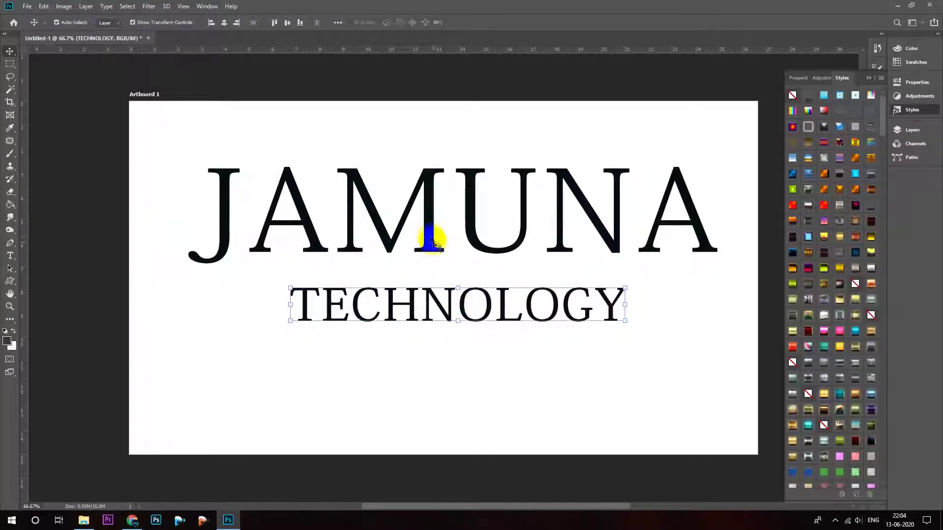
left_click_drag(429, 227, 430, 244)
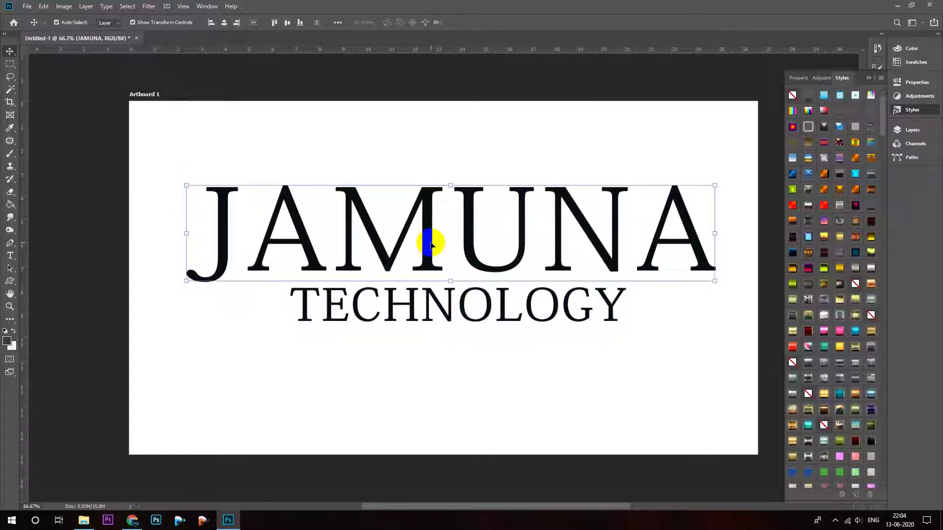
left_click(11, 257)
left_click(432, 23)
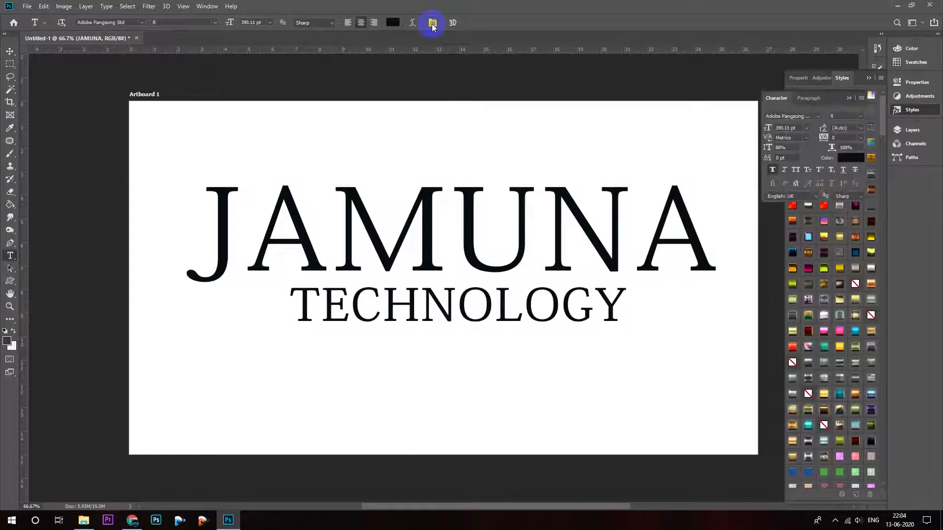
left_click(870, 98)
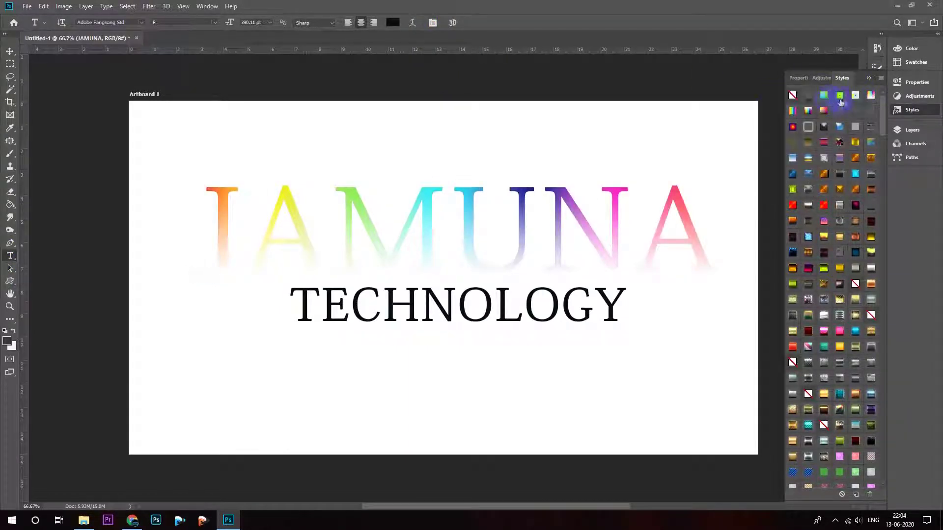
left_click(870, 78)
left_click(875, 70)
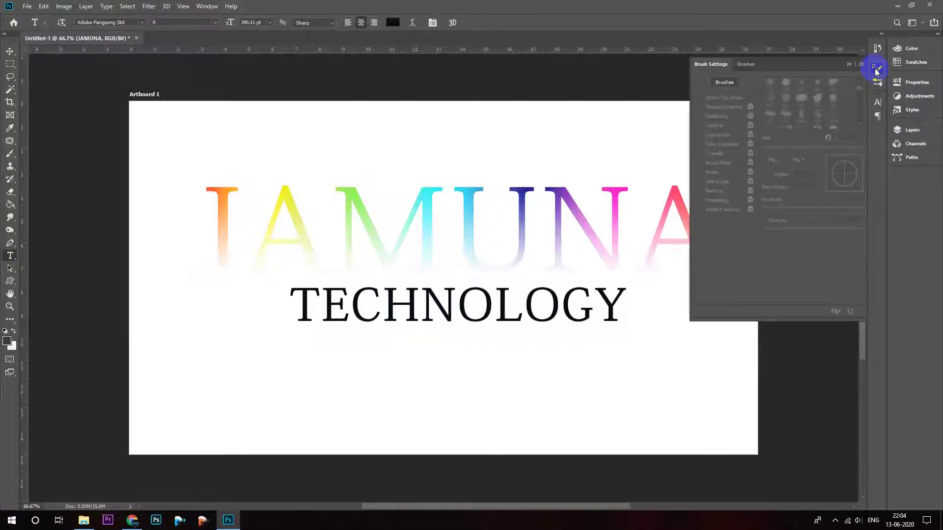
left_click(877, 70)
left_click(879, 103)
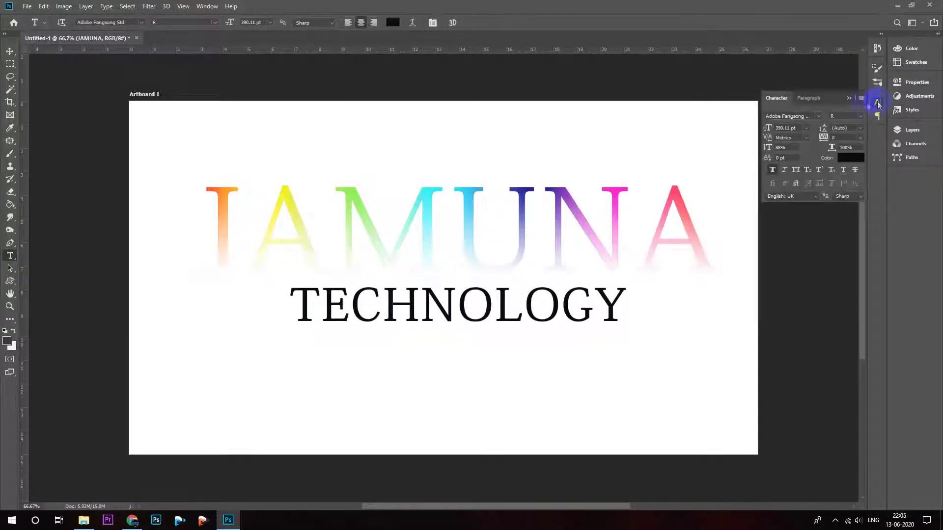
left_click(860, 100)
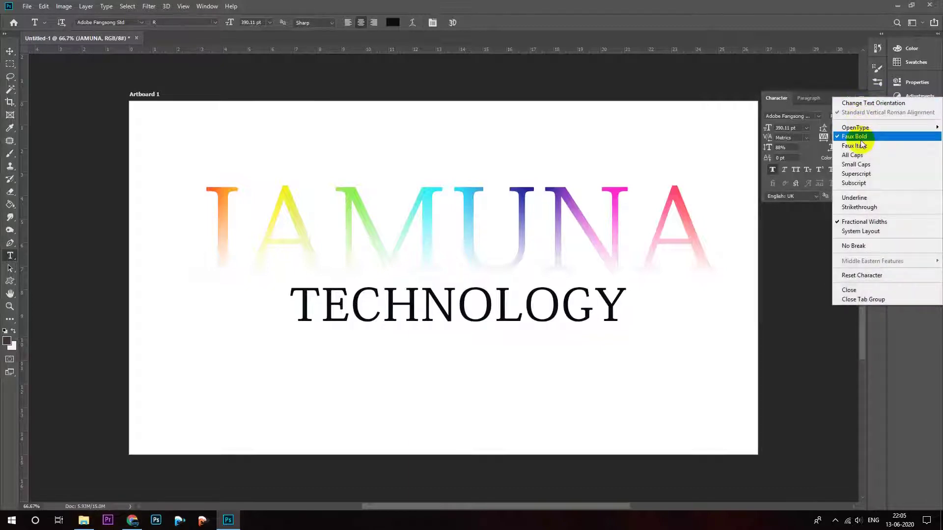
left_click(742, 236)
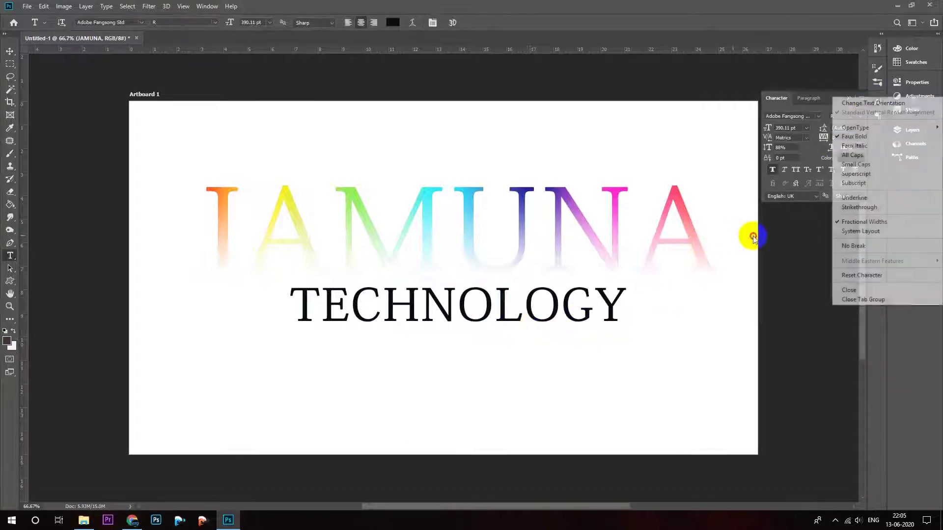
left_click(82, 132)
left_click(8, 52)
left_click(366, 196)
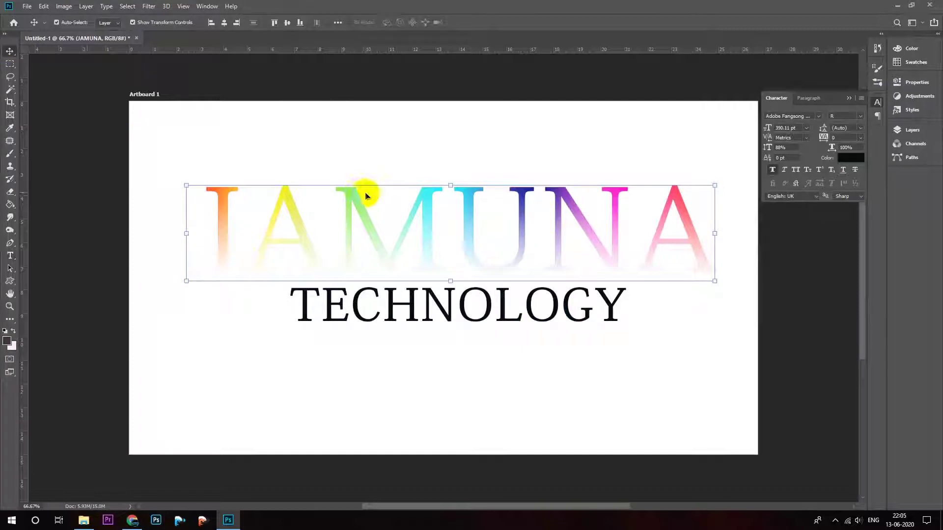
key("ctrl")
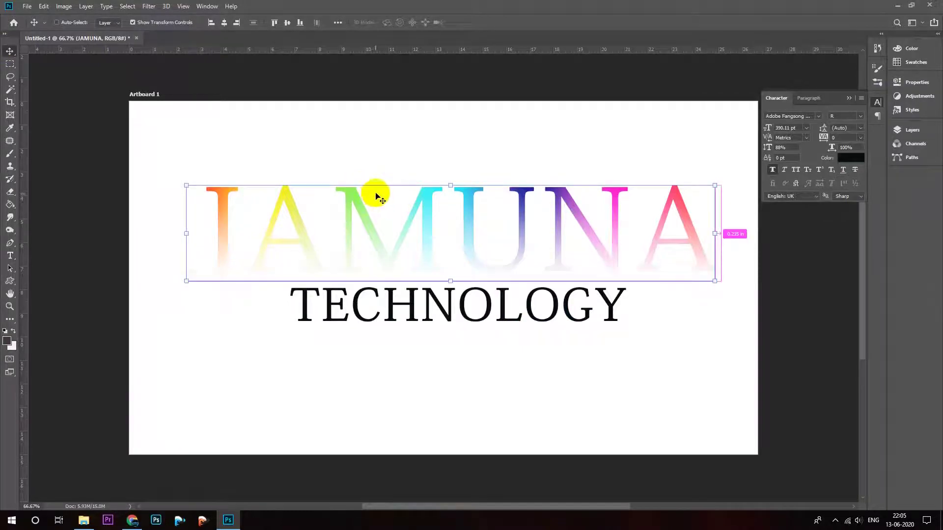
key("ctrl+z")
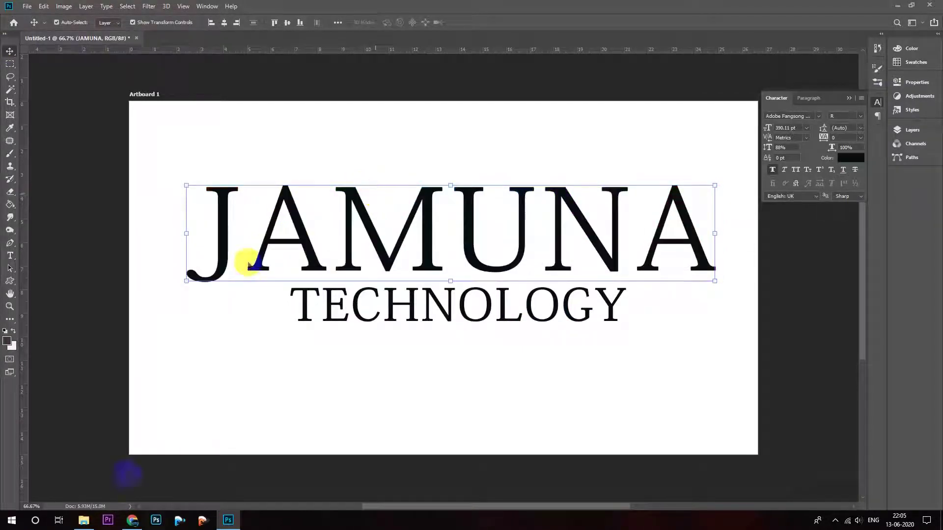
left_click(853, 100)
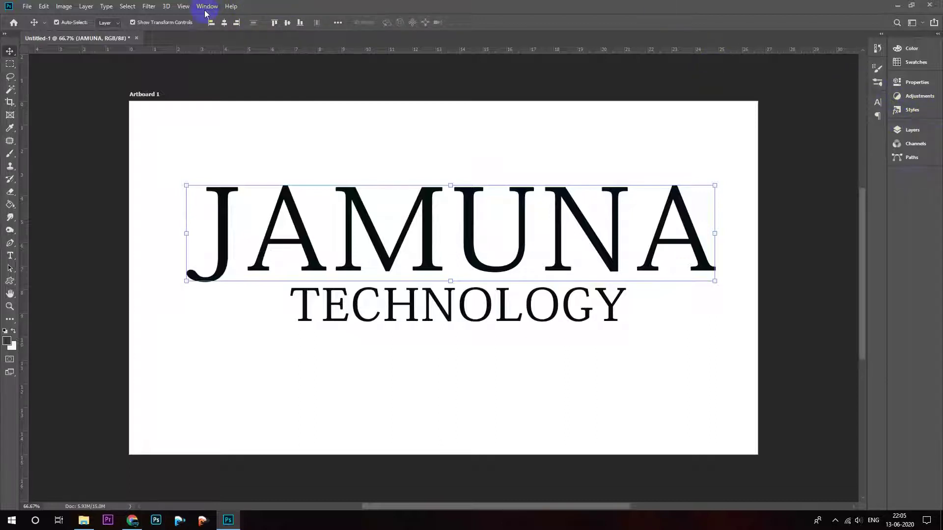
left_click(206, 10)
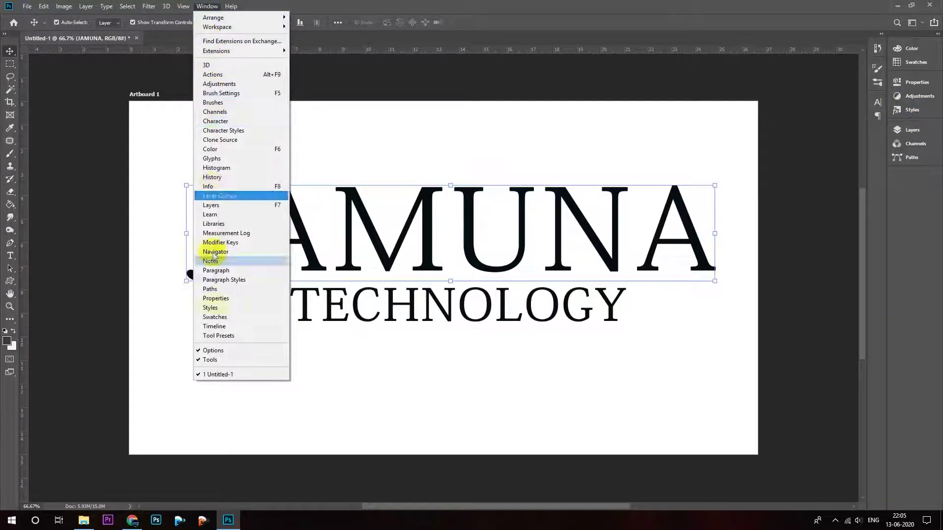
Try several style swatches on JAMUNA, settling on a coppery-pink textured style
left_click(212, 308)
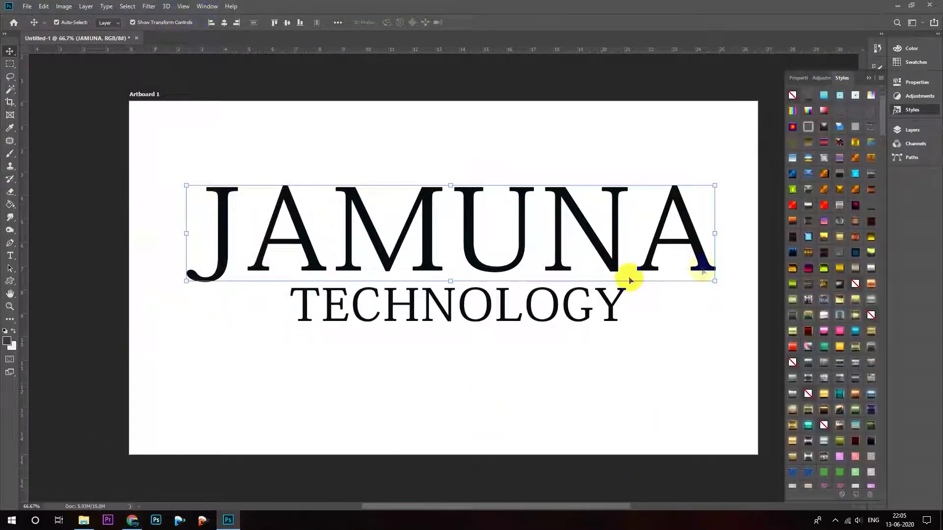
left_click(823, 175)
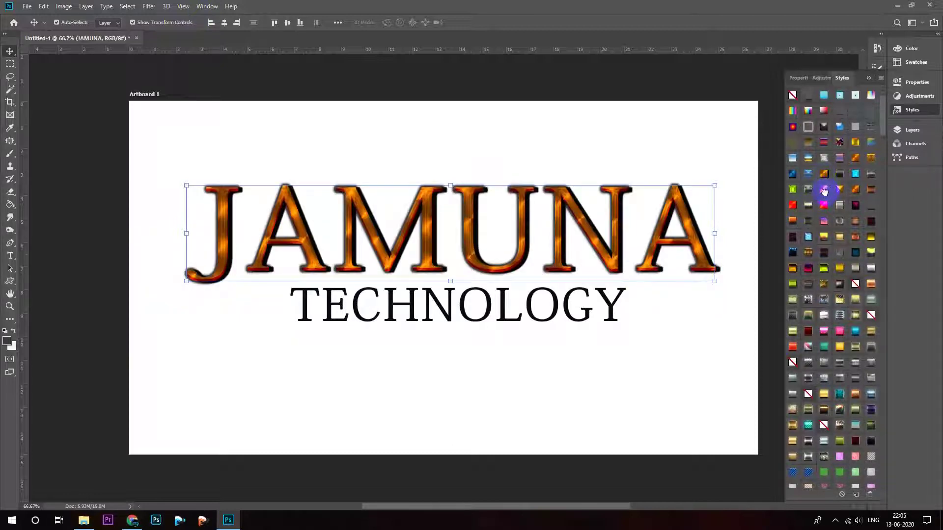
left_click(840, 195)
left_click(856, 193)
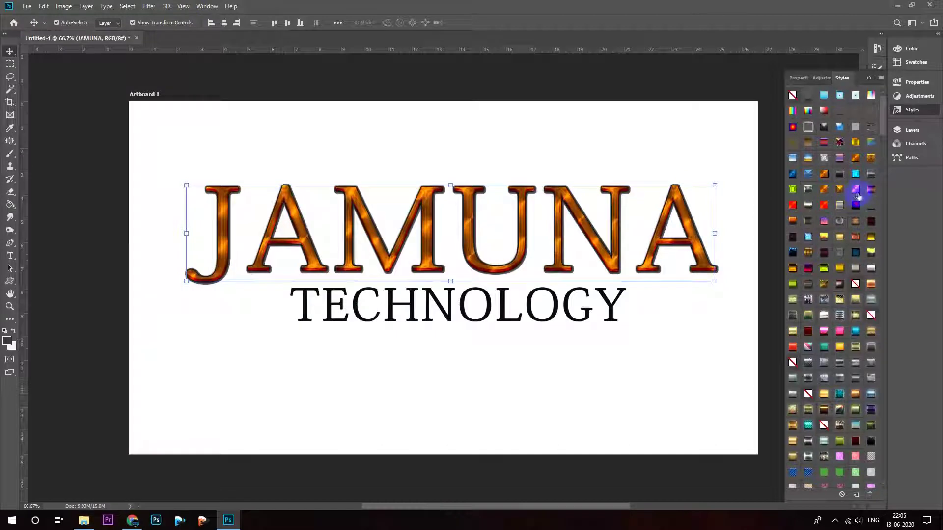
left_click(869, 206)
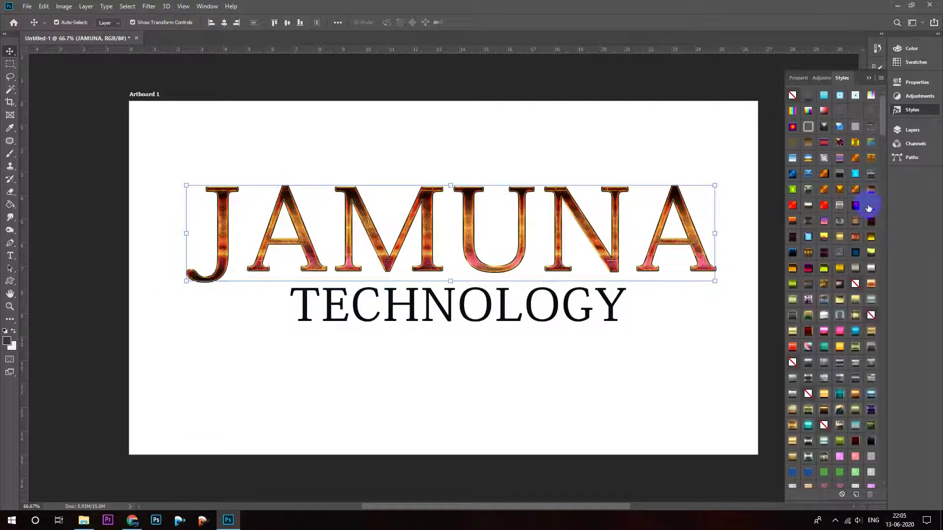
Apply the same coppery style to the TECHNOLOGY layer and collapse the swatches panel
left_click(579, 305)
left_click(872, 195)
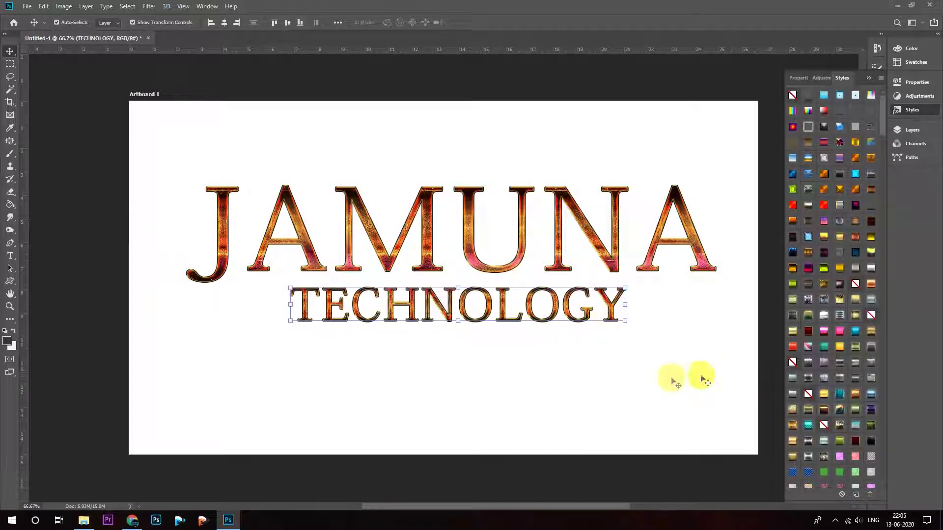
left_click(869, 79)
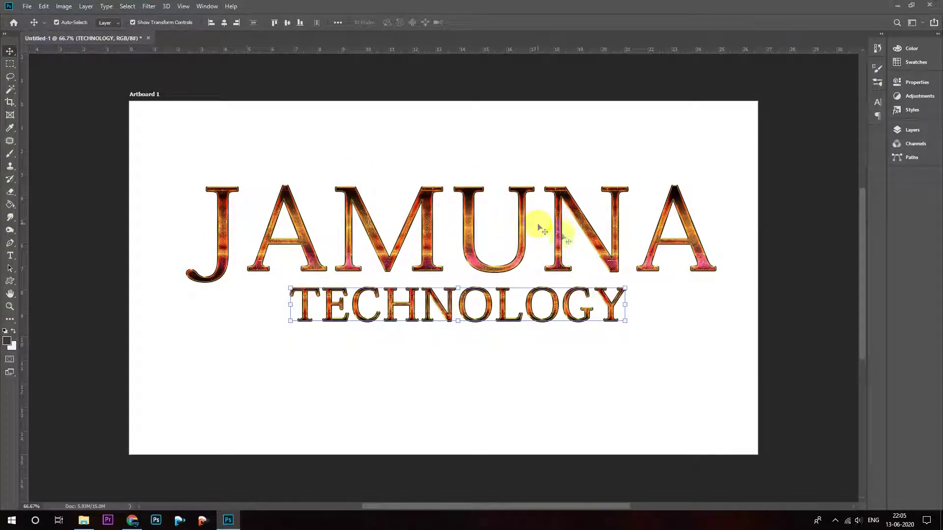
left_click(85, 522)
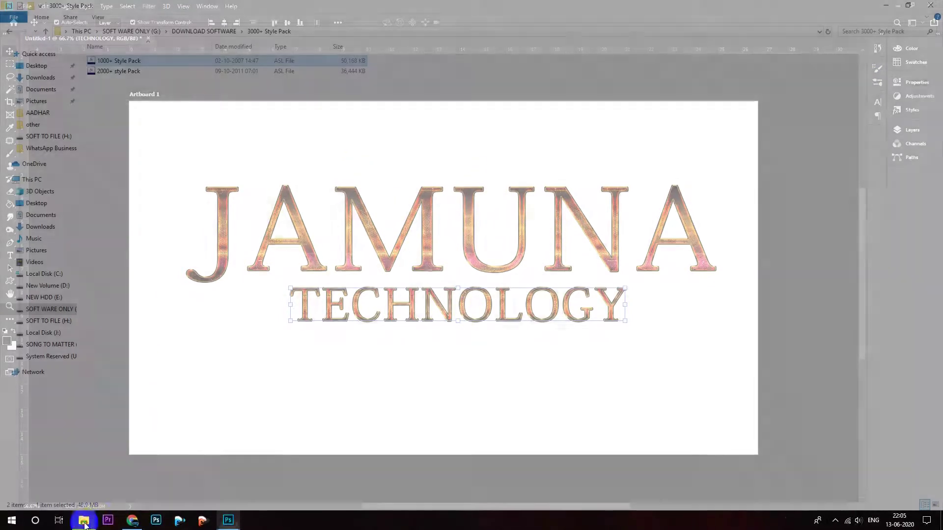
Search YouTube for 'photoshop overlays pack free download'
left_click(132, 522)
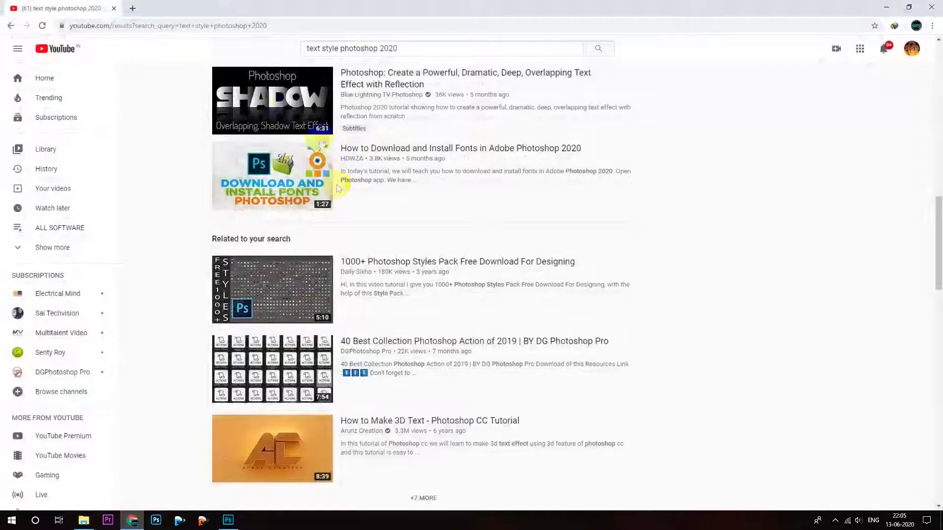
scroll(391, 162, "up", 5)
left_click(393, 48)
left_click_drag(293, 49, 249, 51)
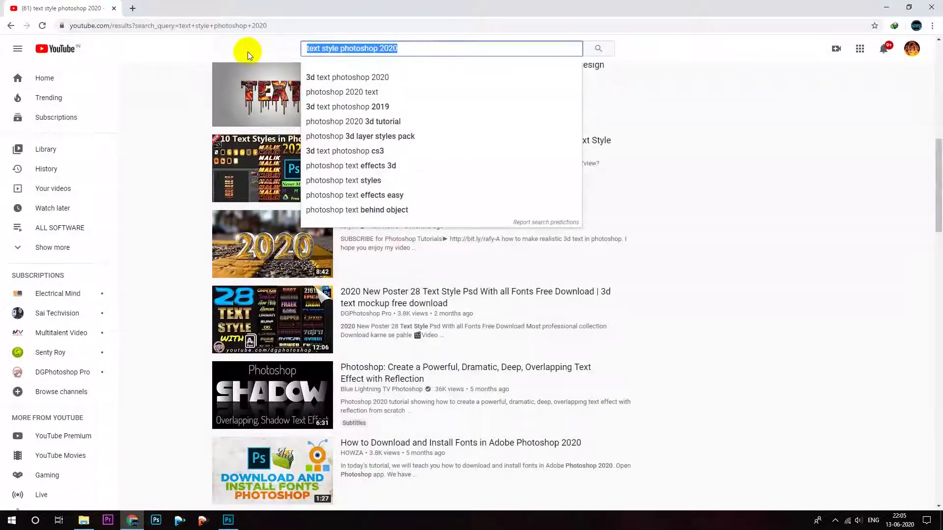
type("photo")
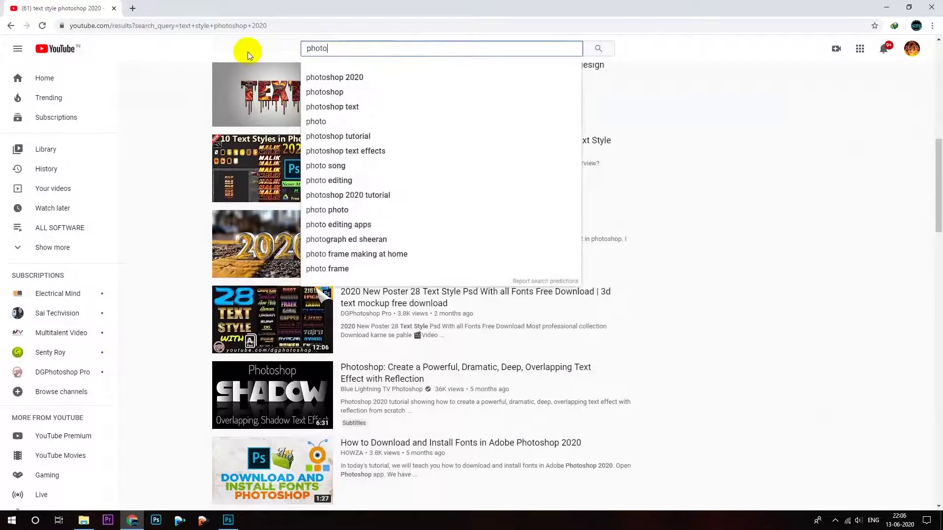
type("shop")
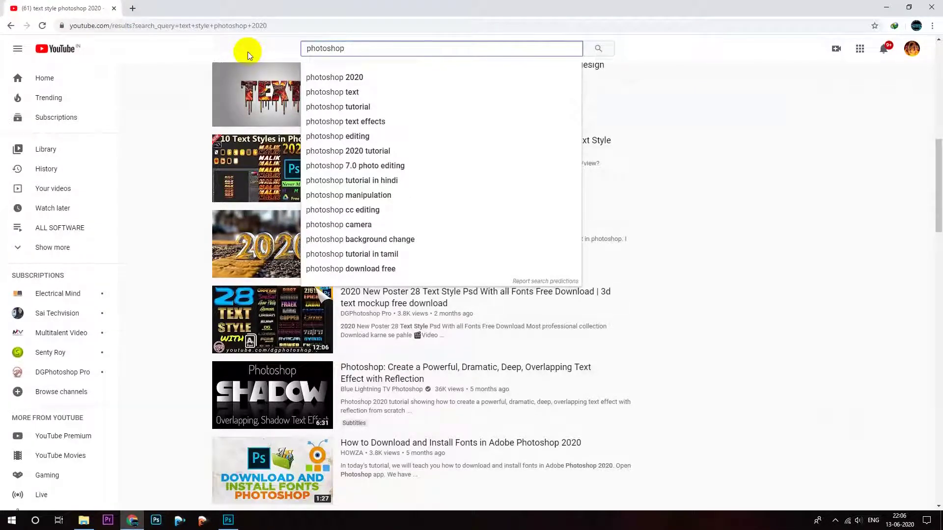
type(" over")
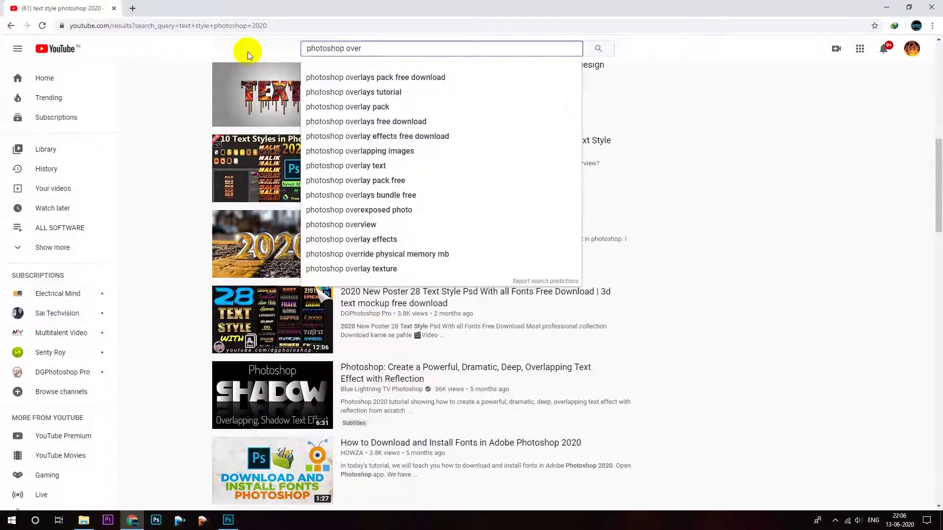
left_click(404, 77)
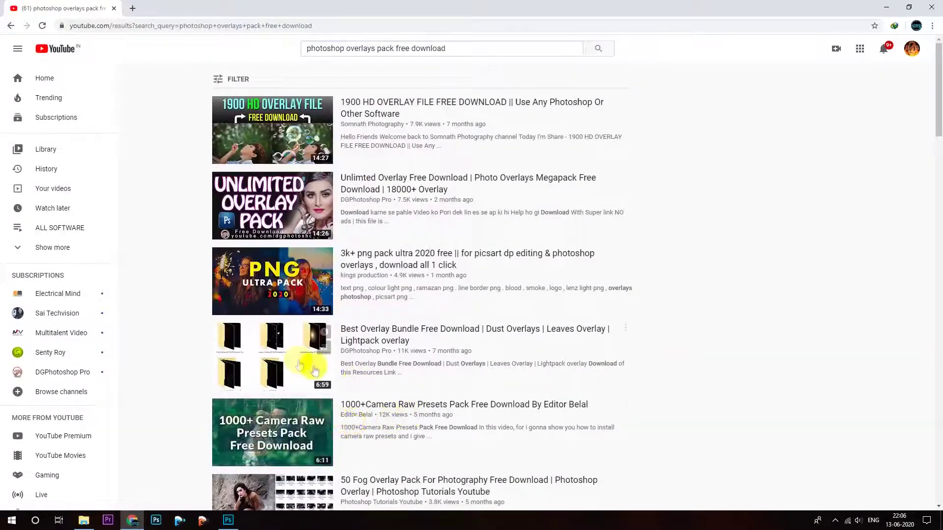
mouse_move(475, 367)
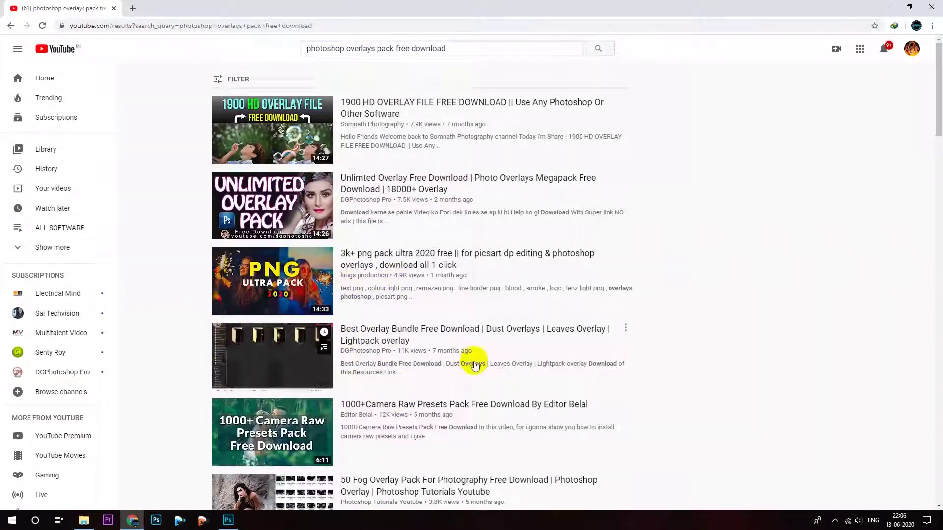
Scroll through the overlay pack results, then bring up the 3000+ Style Pack folder
scroll(475, 366, "down", 2)
scroll(474, 364, "down", 2)
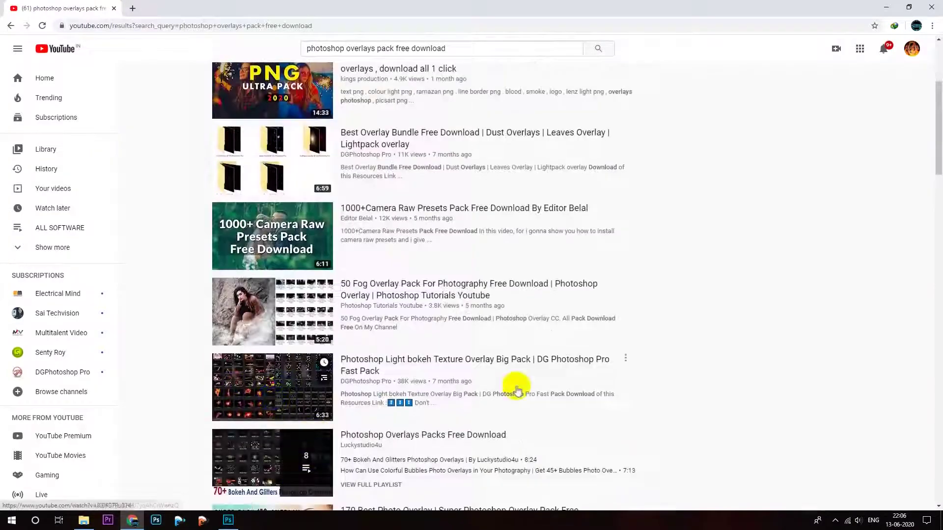
scroll(344, 487, "down", 4)
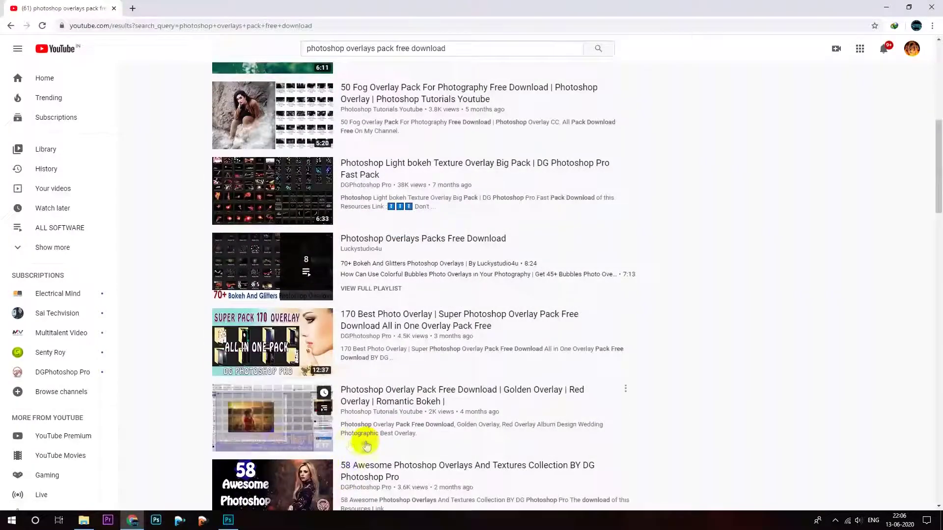
mouse_move(273, 417)
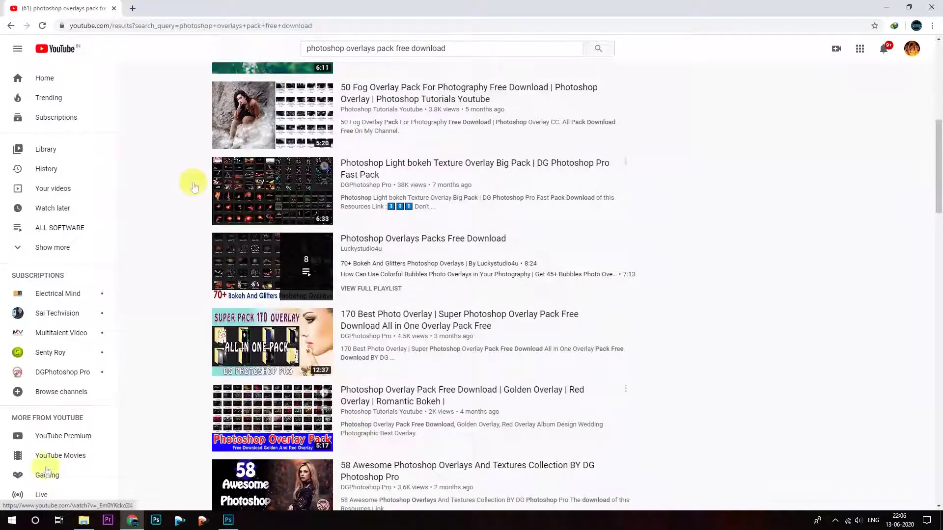
left_click(83, 521)
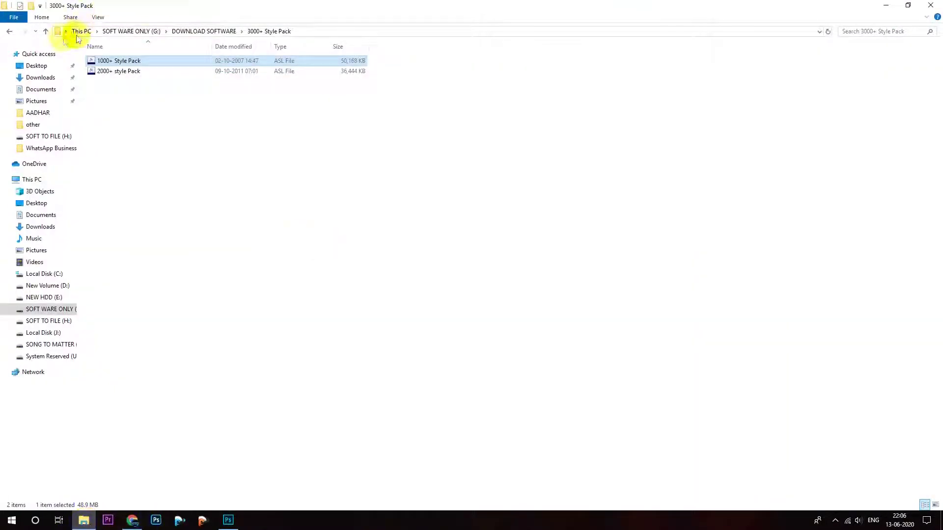
Navigate through PSD FILE 12 X 36 into the 400+ Professional Light Pack folder
left_click(46, 32)
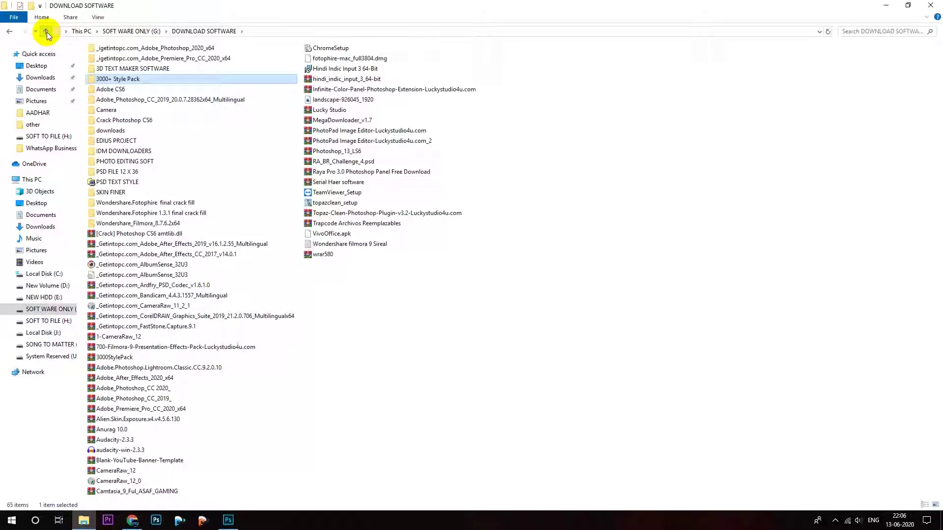
double_click(131, 173)
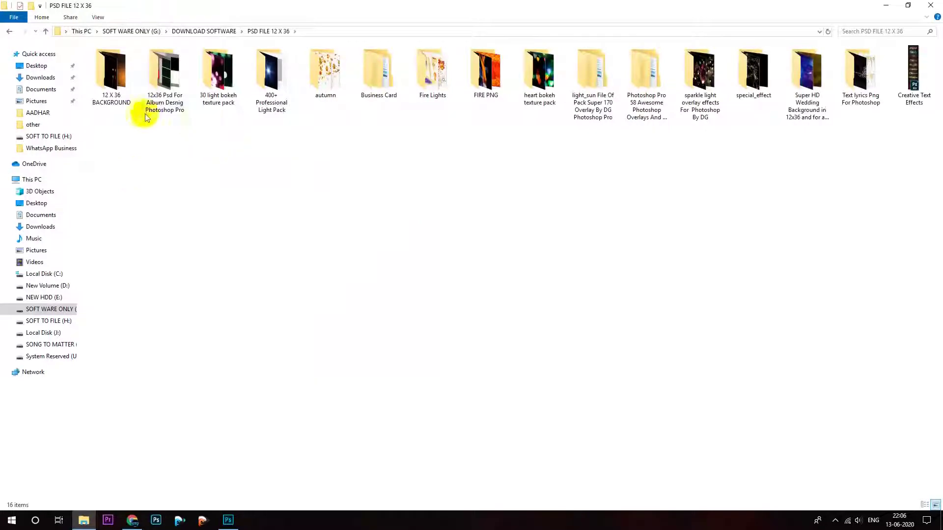
left_click(210, 96)
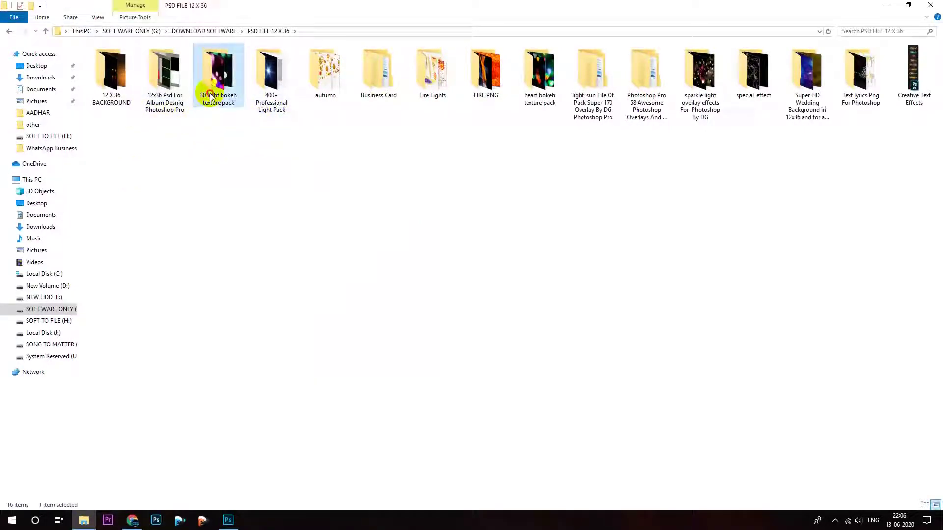
double_click(210, 97)
left_click(46, 32)
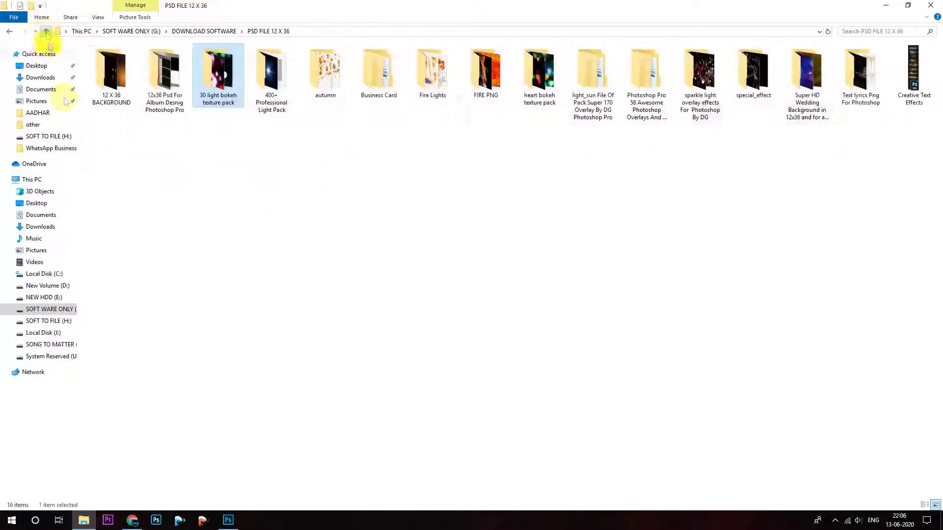
double_click(272, 101)
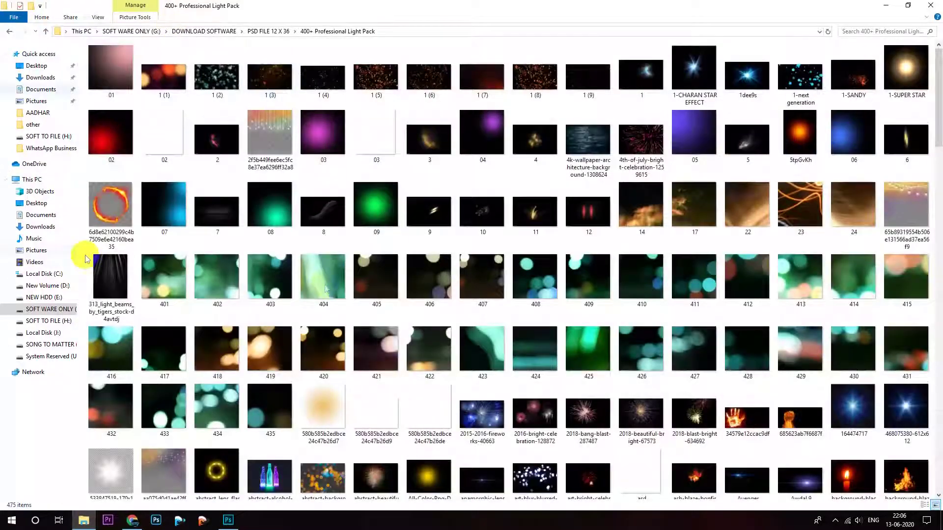
Scroll through the light pack's flare and bokeh images, then return to Photoshop
scroll(443, 302, "down", 5)
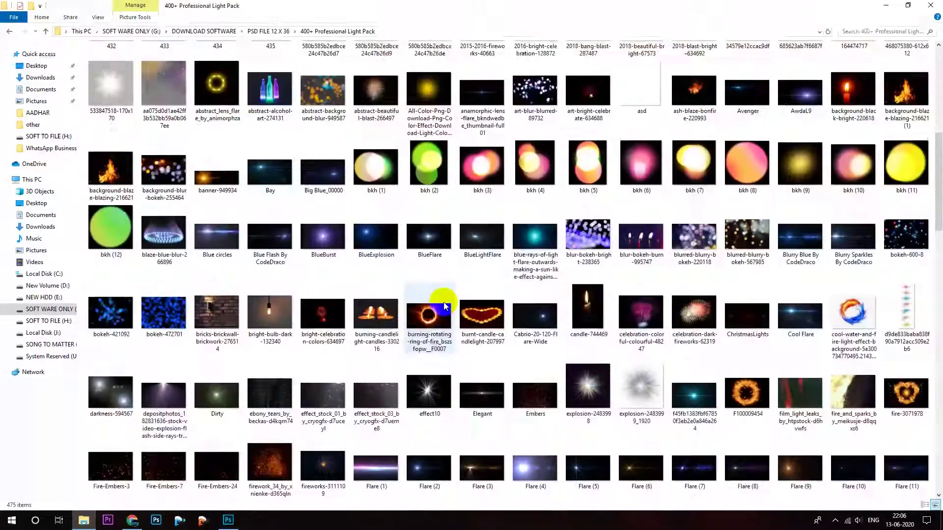
scroll(444, 302, "down", 2)
scroll(443, 302, "down", 3)
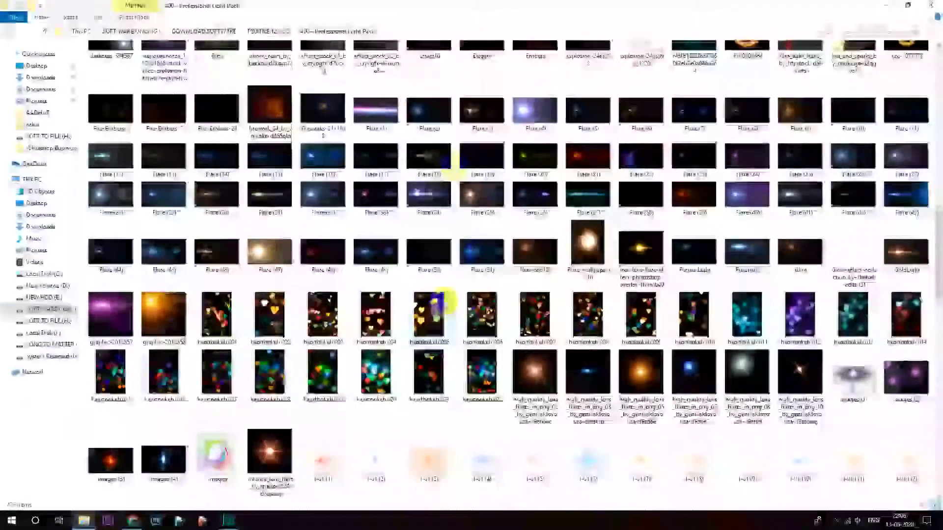
left_click(588, 274)
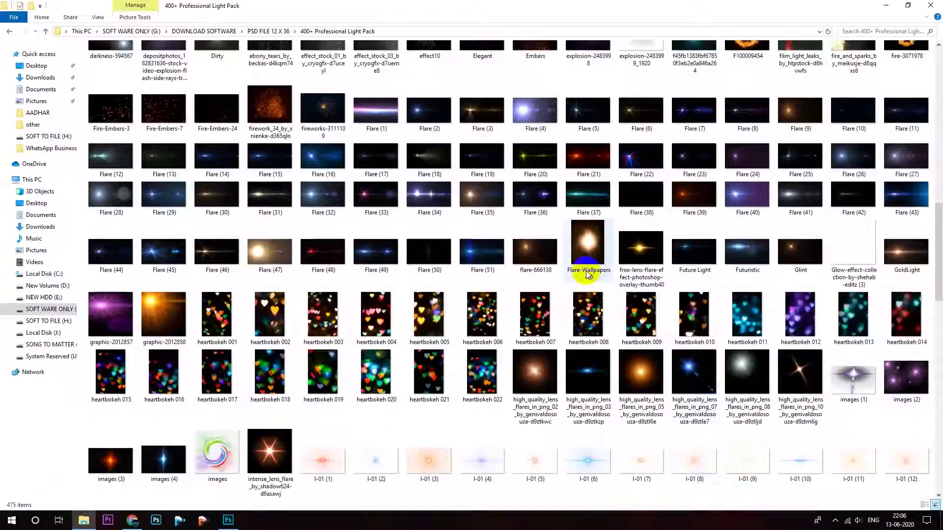
left_click(229, 521)
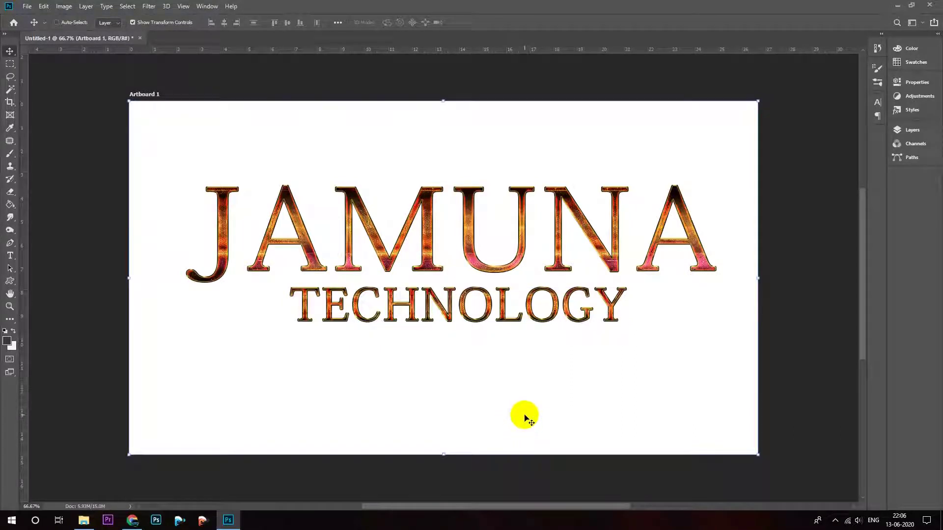
Show the Layers panel and create a new empty Layer 1 with Ctrl+Shift+N
left_click(938, 224)
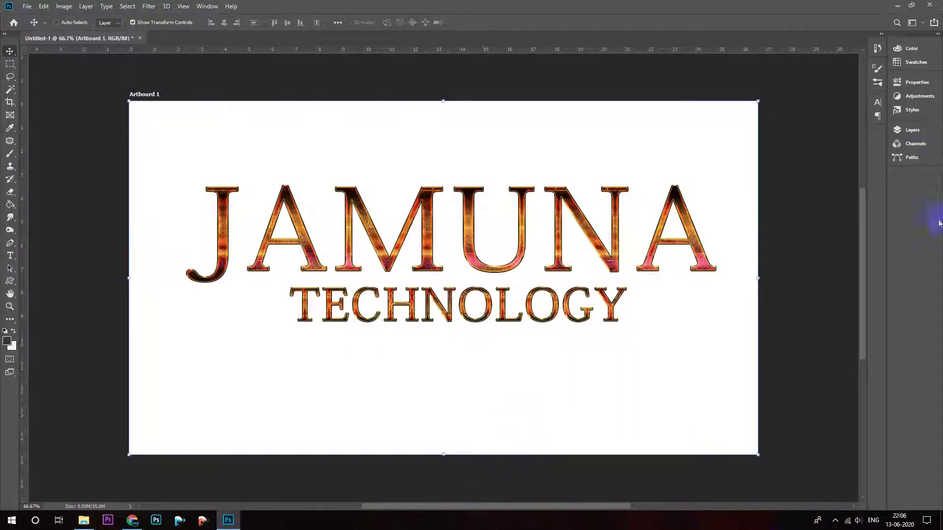
left_click(906, 133)
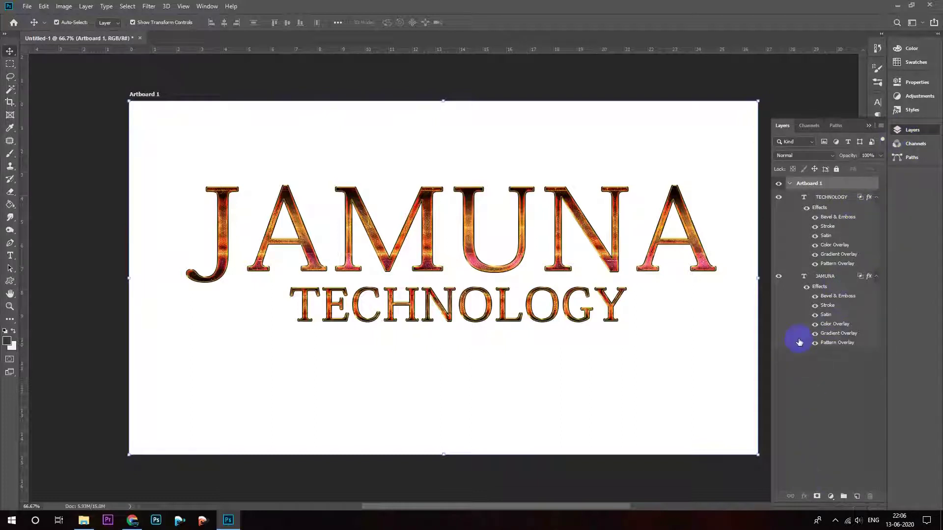
left_click(872, 246)
left_click(791, 185)
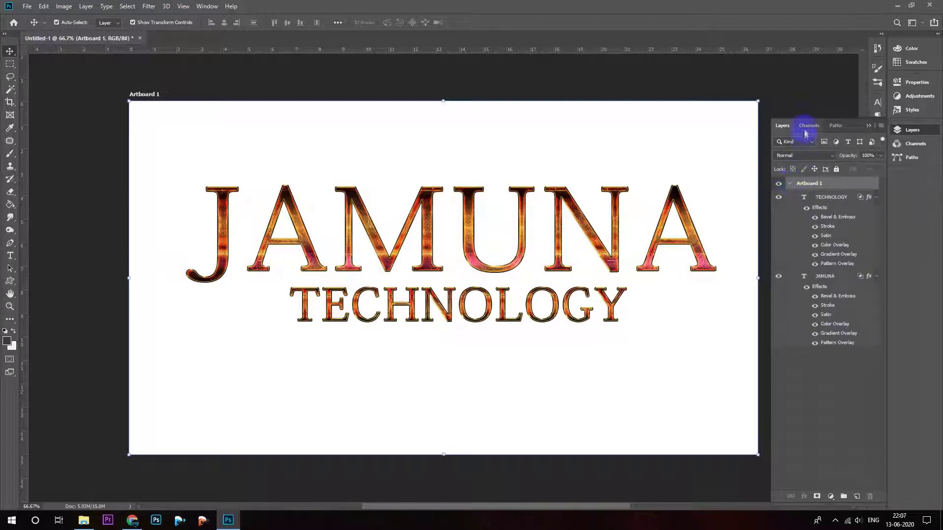
left_click(826, 414)
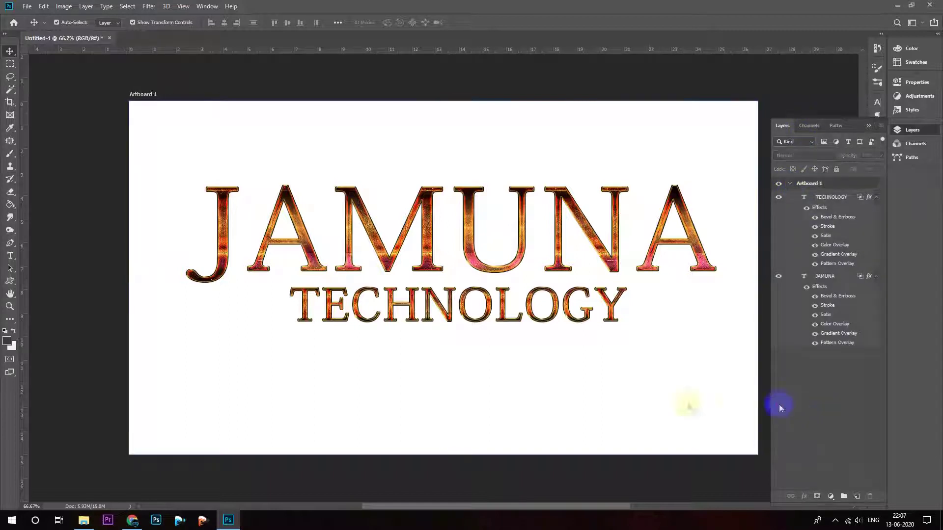
left_click(647, 406)
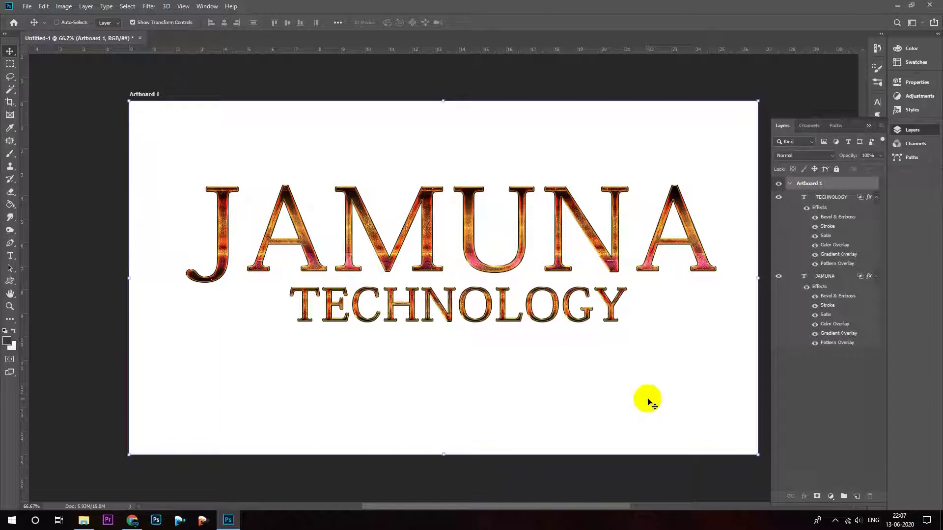
key("ctrl+shift+n")
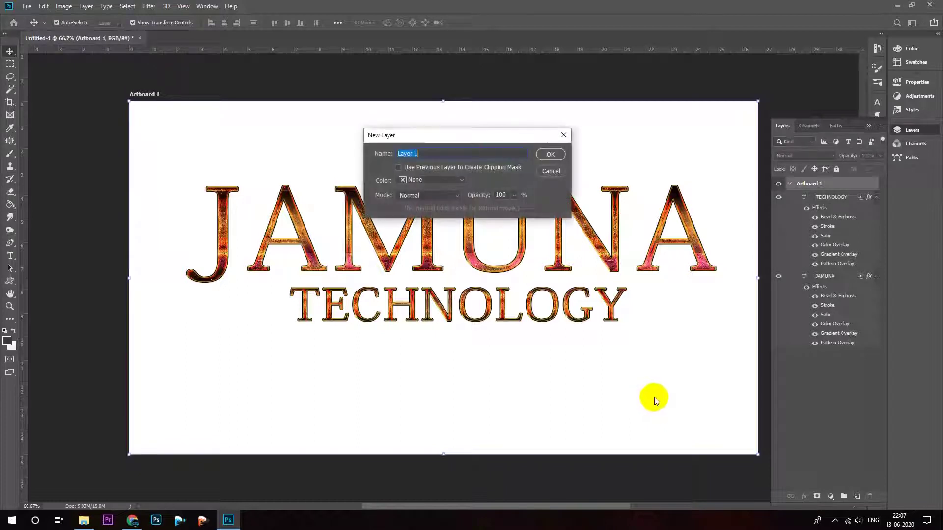
key("Return")
Fill Layer 1, keep it above the JAMUNA and TECHNOLOGY layers, and hide it
left_click_drag(843, 199, 840, 373)
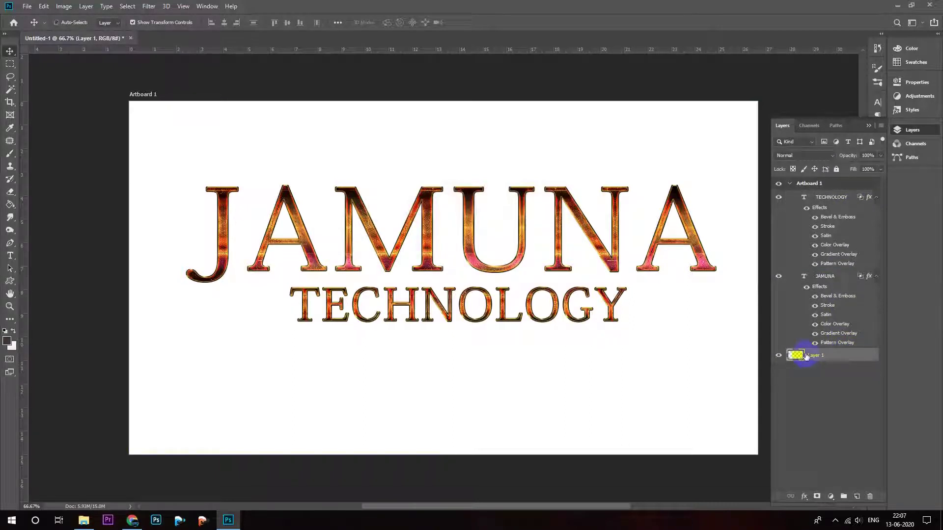
key("ctrl+z")
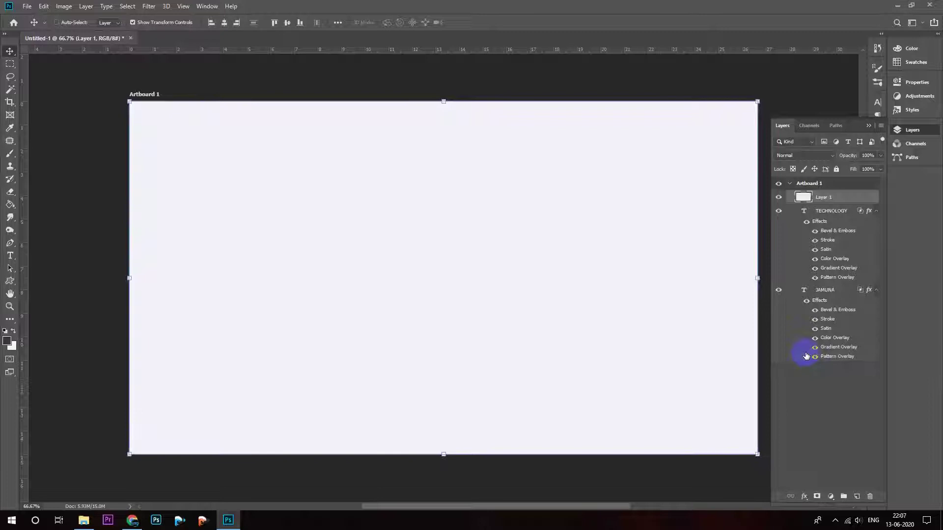
left_click_drag(841, 204, 835, 373)
left_click_drag(823, 202, 820, 372)
left_click(781, 201)
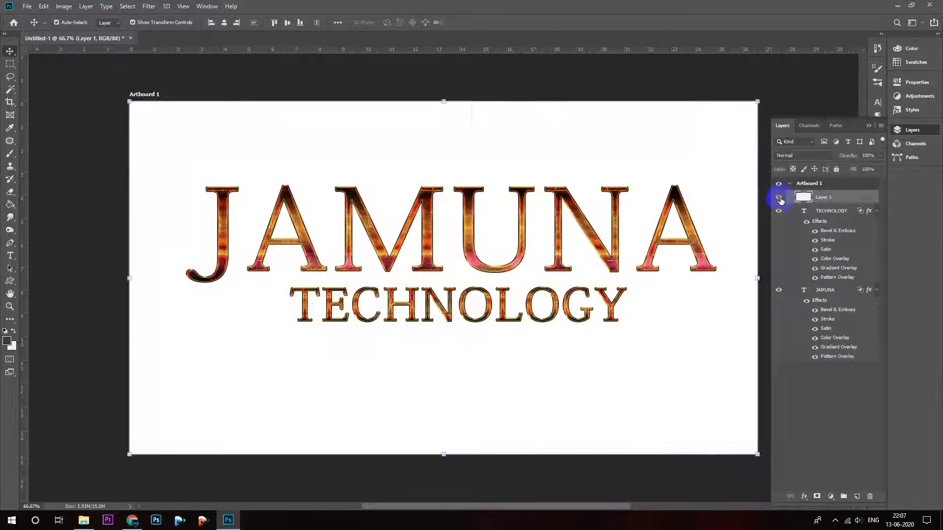
left_click(781, 201)
left_click_drag(835, 316, 835, 376)
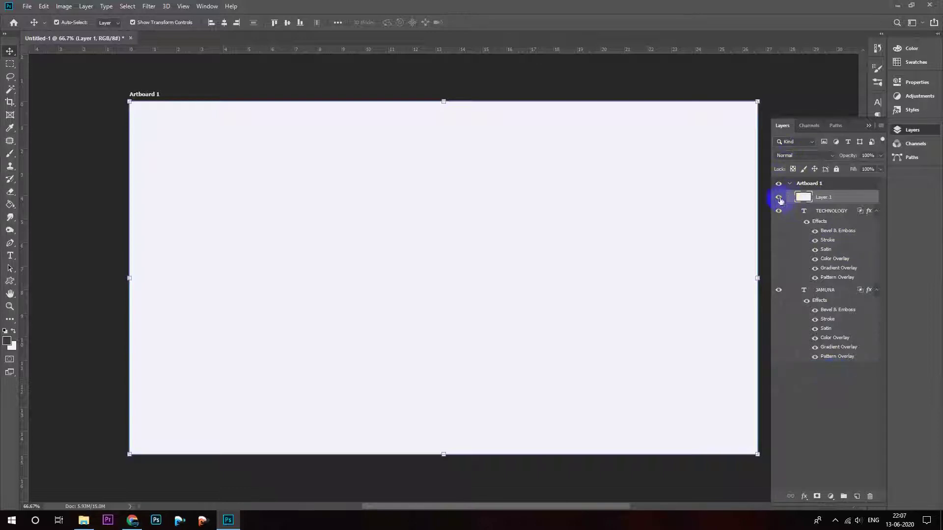
left_click(779, 198)
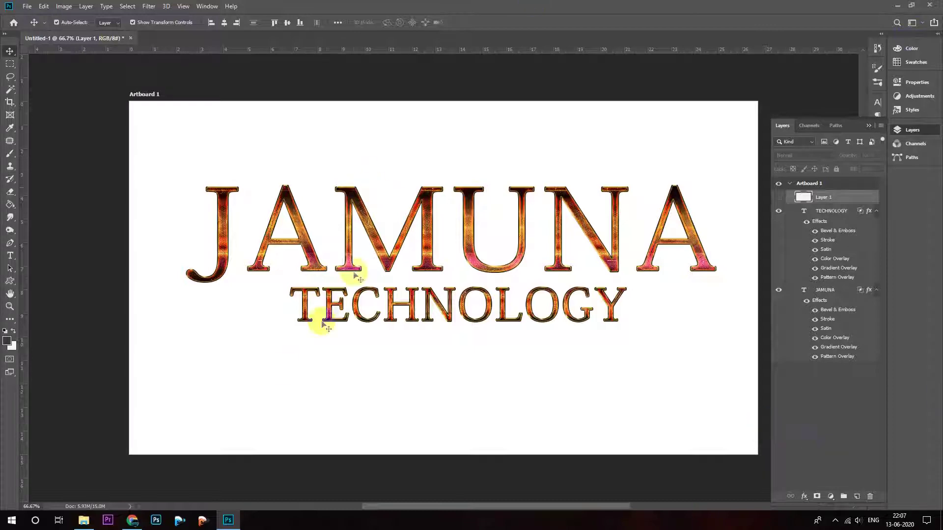
Find the dark blue LITTLEDR3AMS image in the light pack and drag it toward Photoshop
left_click(84, 522)
scroll(587, 387, "down", 10)
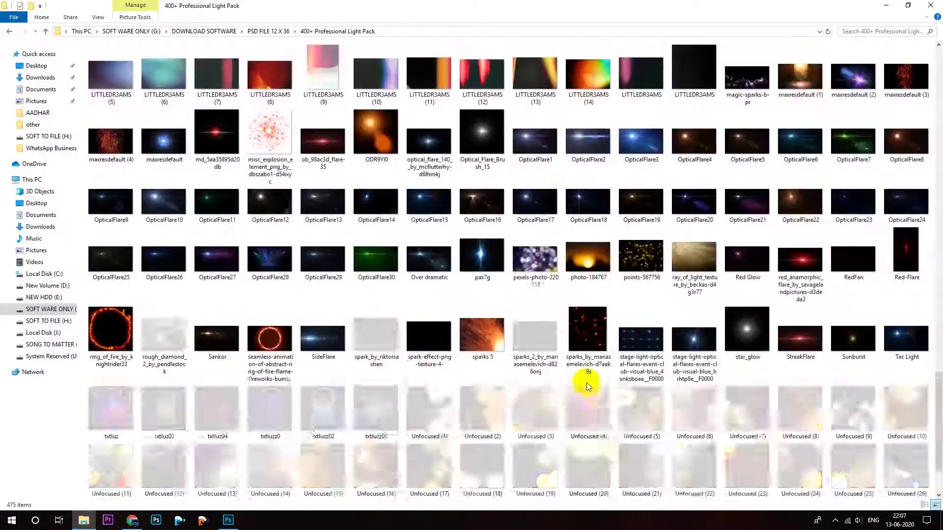
scroll(587, 387, "down", 3)
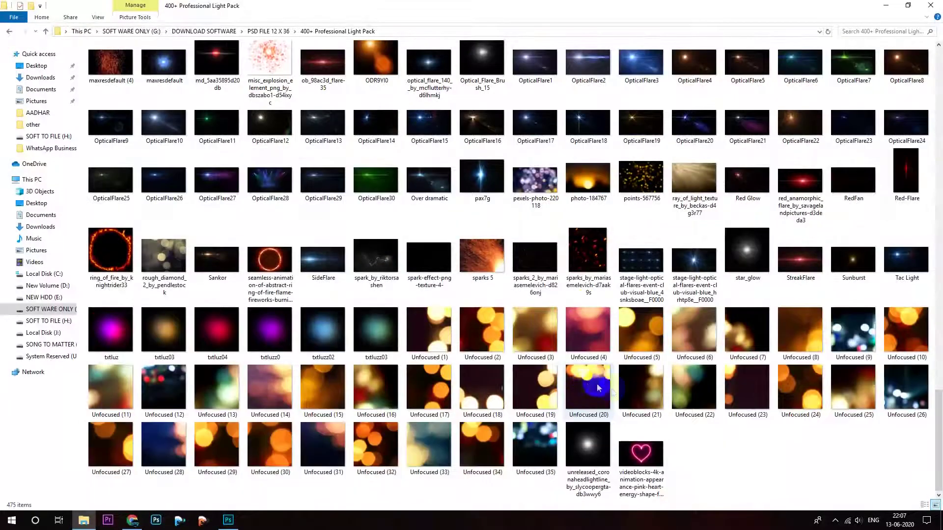
scroll(476, 370, "up", 5)
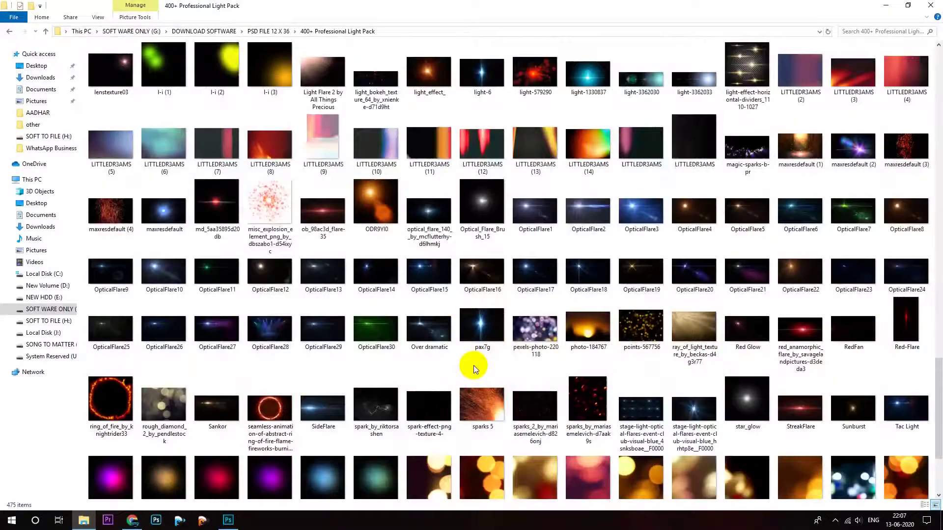
scroll(473, 365, "up", 5)
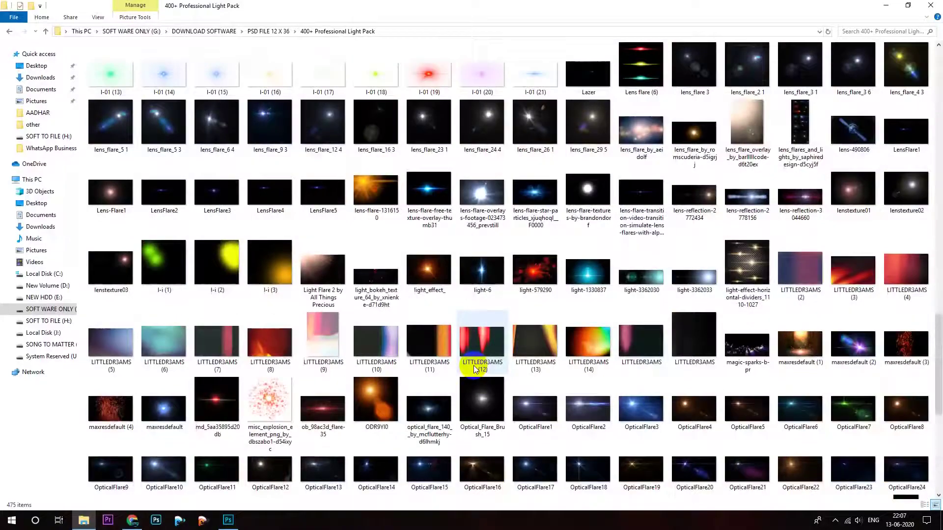
left_click(694, 348)
left_click_drag(694, 347, 248, 452)
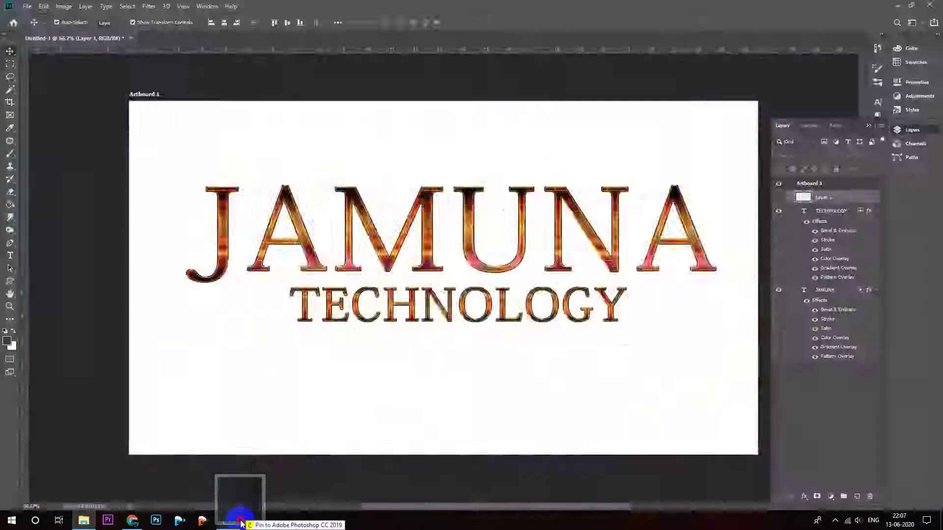
Place the LITTLEDR3AMS texture and stretch it to cover the whole artboard
left_click_drag(248, 452, 234, 401)
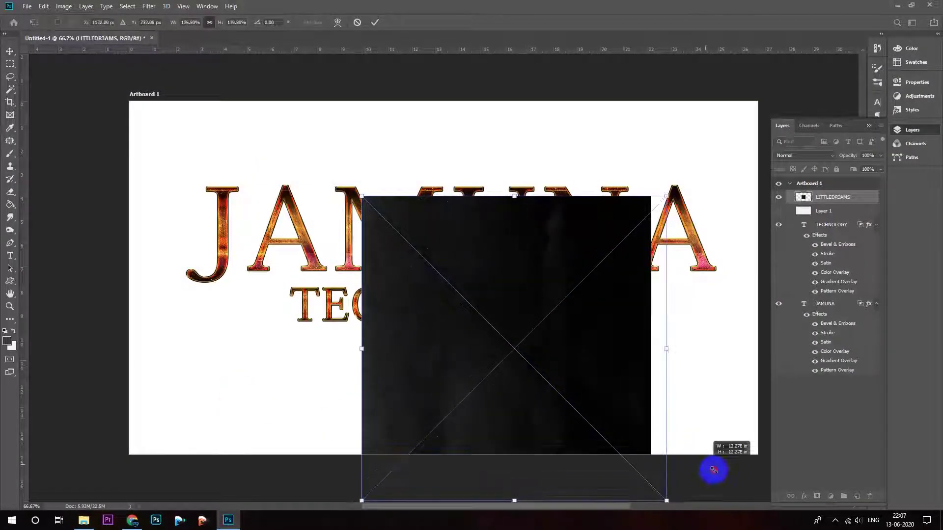
left_click_drag(525, 360, 674, 501)
left_click_drag(676, 353, 742, 353)
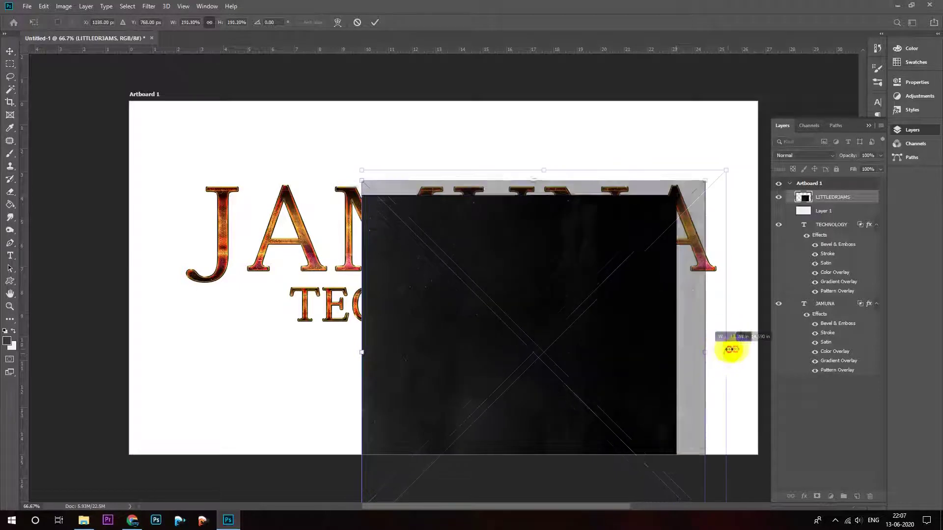
mouse_move(348, 154)
left_mouse_down()
mouse_move(242, 147)
mouse_move(257, 162)
left_mouse_up()
left_click_drag(462, 236, 417, 207)
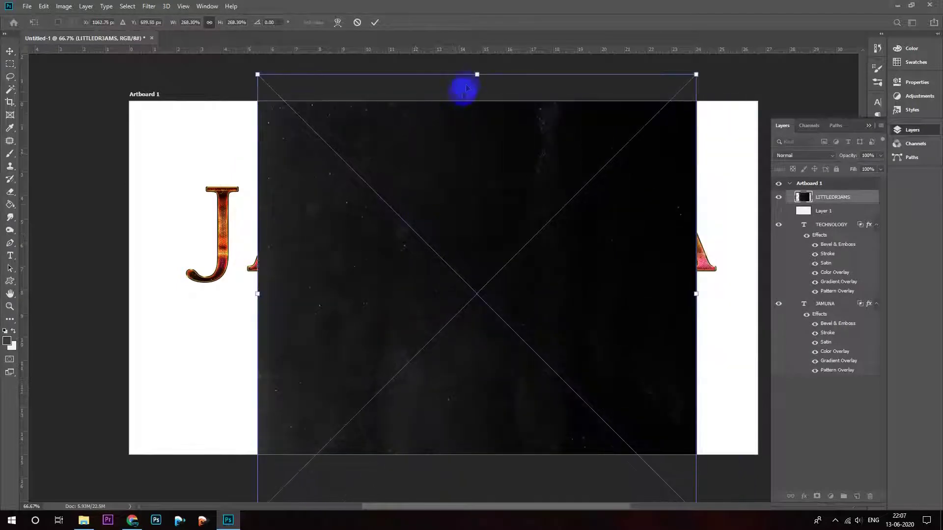
left_click_drag(477, 75, 480, 151)
left_click_drag(457, 192, 456, 180)
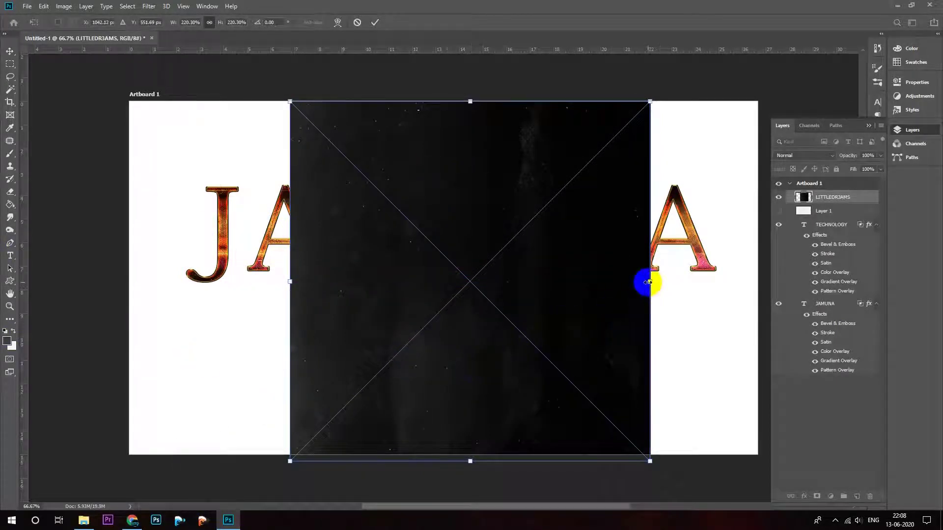
left_click_drag(648, 282, 732, 285)
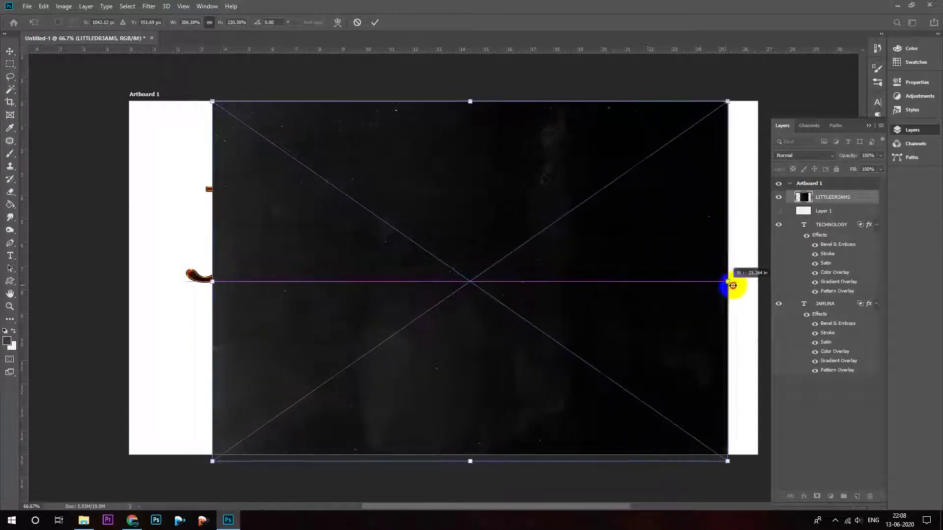
left_click_drag(732, 285, 761, 284)
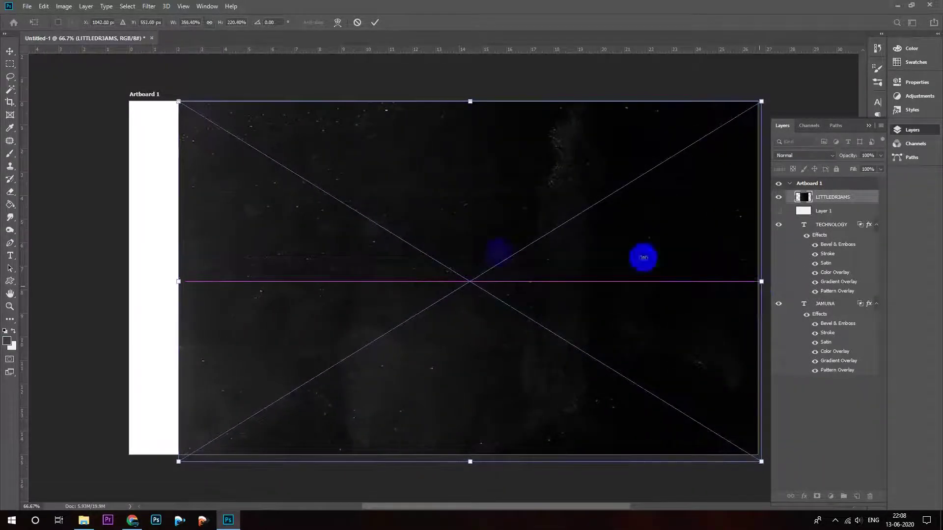
left_click_drag(178, 281, 124, 278)
key("Return")
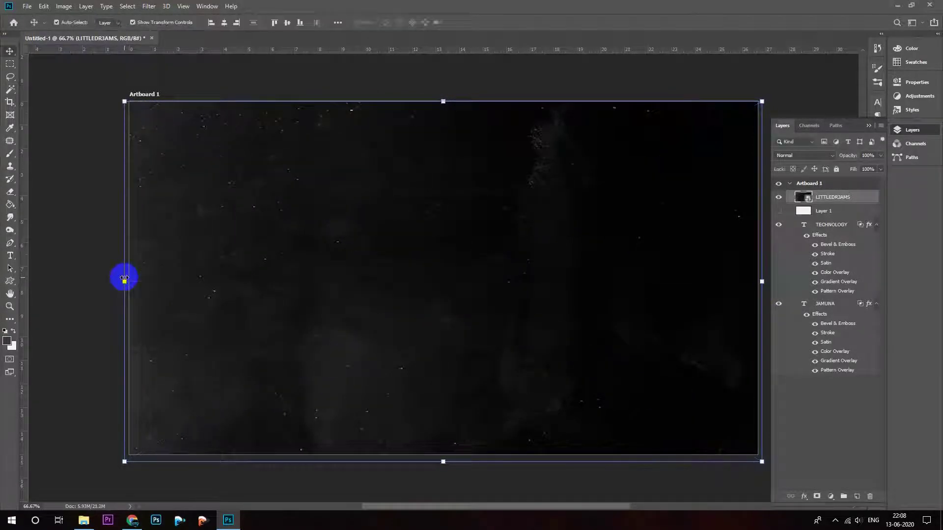
Move the texture layer beneath the text layers and nudge JAMUNA and TECHNOLOGY down
left_click_drag(832, 199, 826, 379)
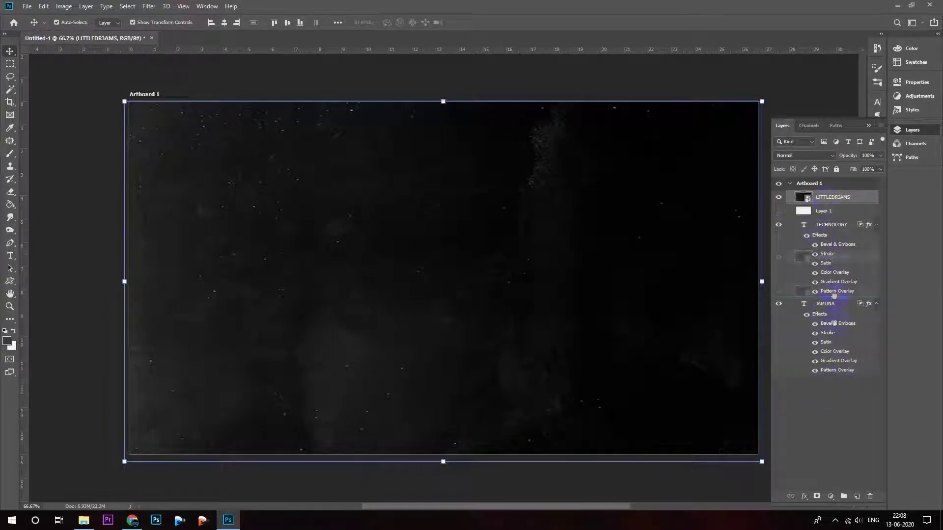
left_click_drag(827, 200, 838, 234)
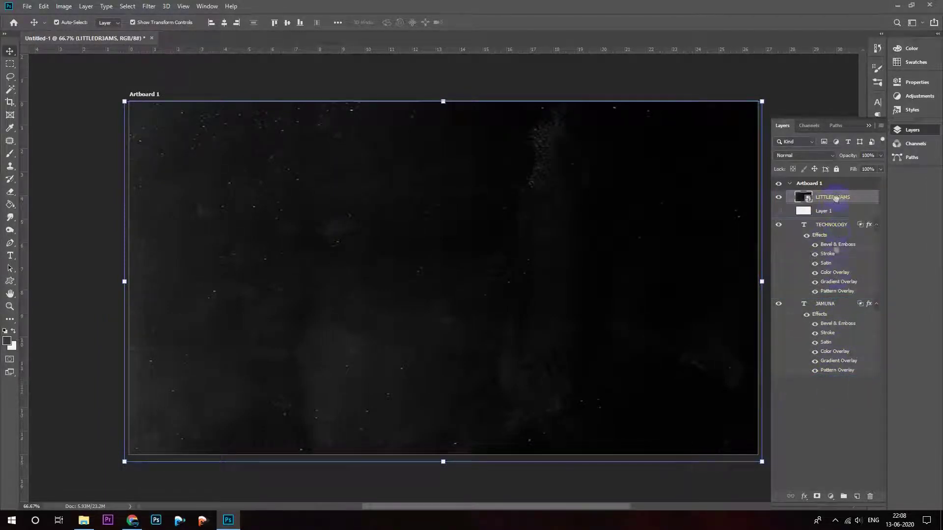
left_click_drag(836, 198, 837, 376)
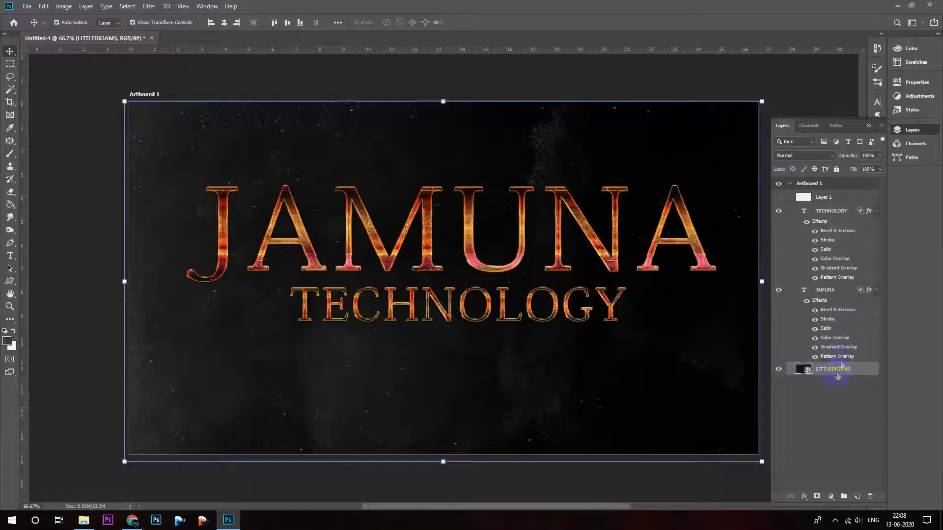
left_click(427, 247)
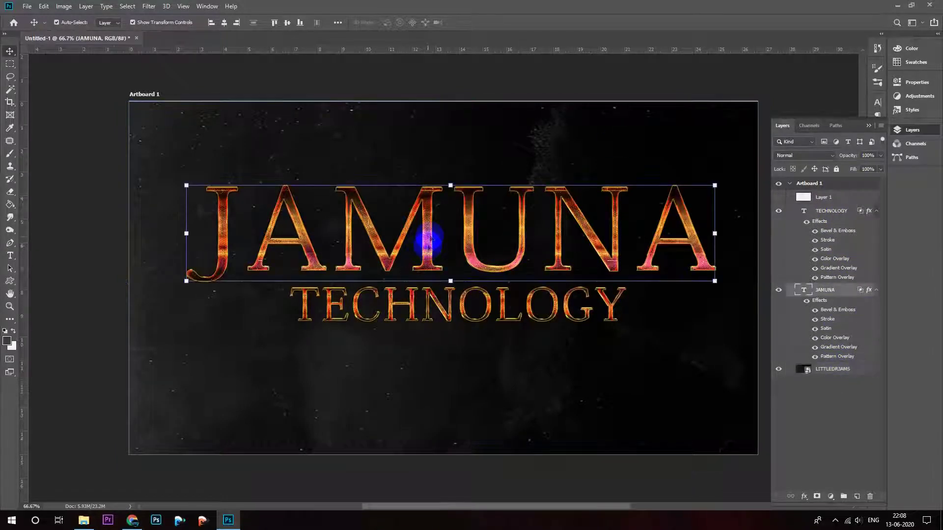
left_click_drag(429, 306, 442, 322)
left_click_drag(465, 244, 468, 254)
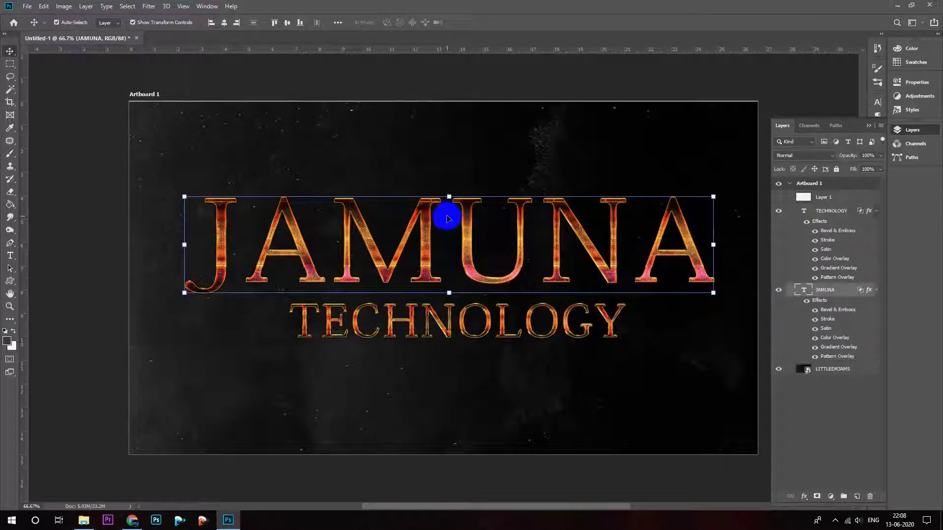
Select the md_5aa35895d20db lens-flare image and drag it onto Photoshop's taskbar icon
left_click(84, 524)
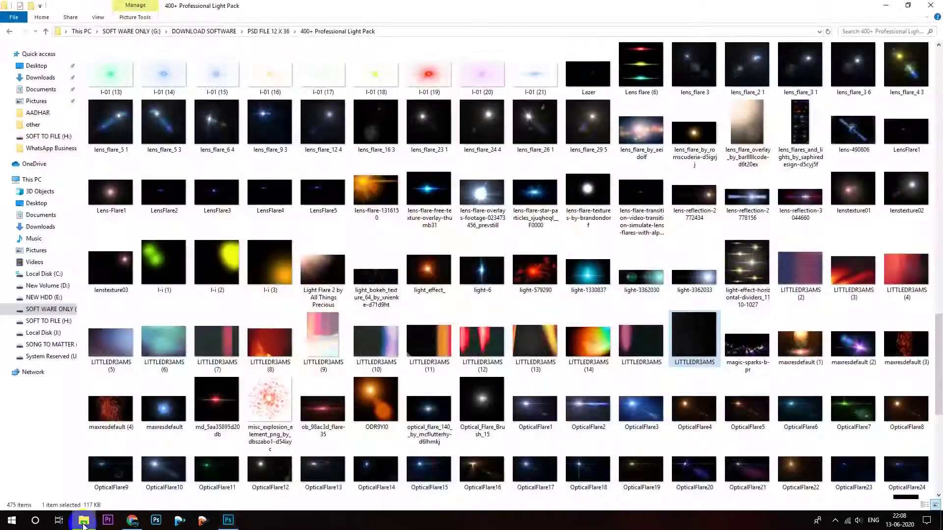
left_click(217, 406)
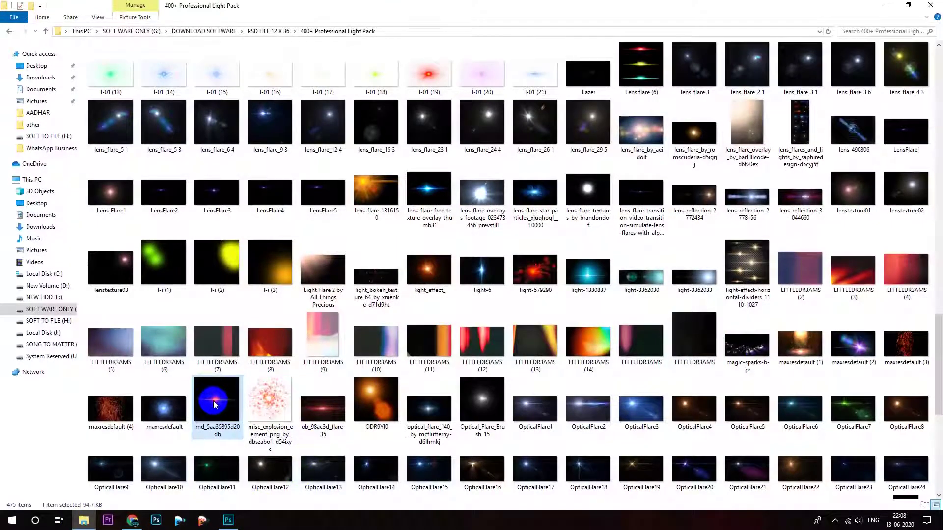
mouse_move(216, 404)
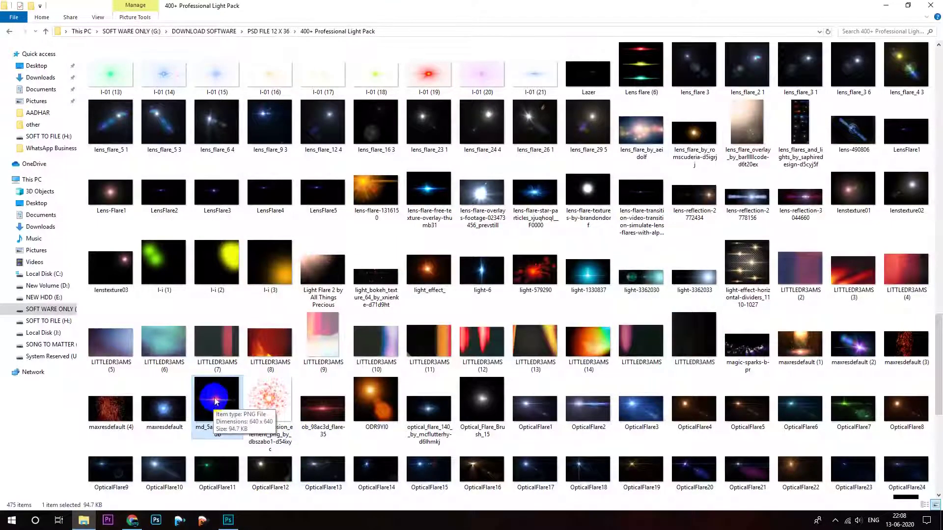
left_click_drag(215, 402, 231, 525)
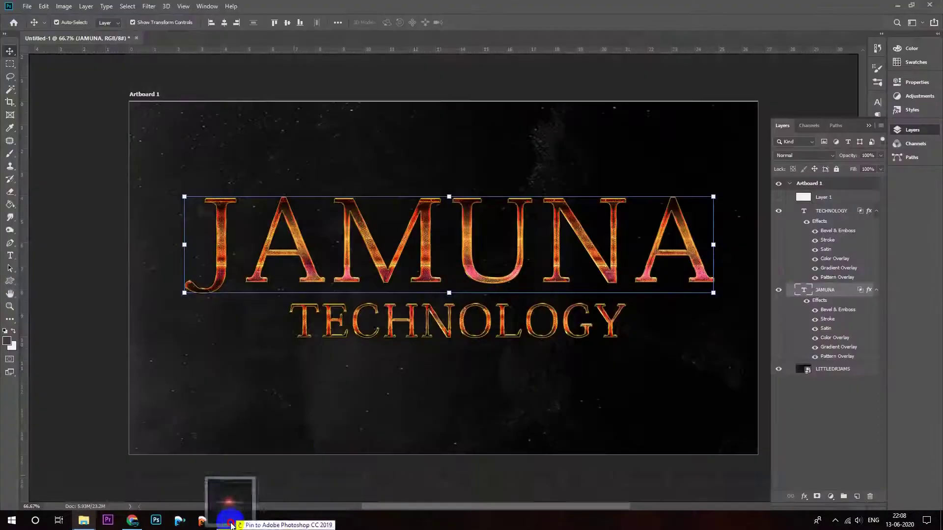
Drop the lens flare onto the artboard, stretch it to fill it, and stack it above TECHNOLOGY
left_click_drag(232, 526, 344, 301)
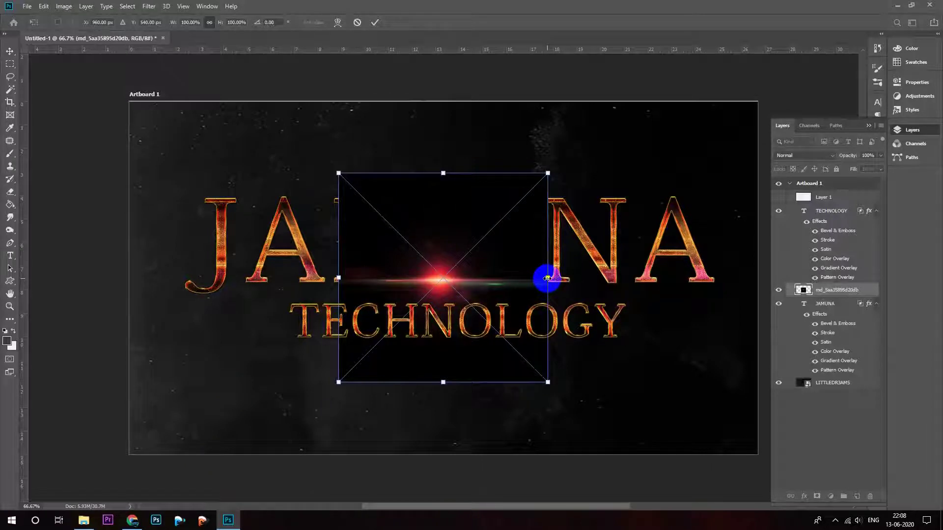
left_click_drag(547, 278, 756, 287)
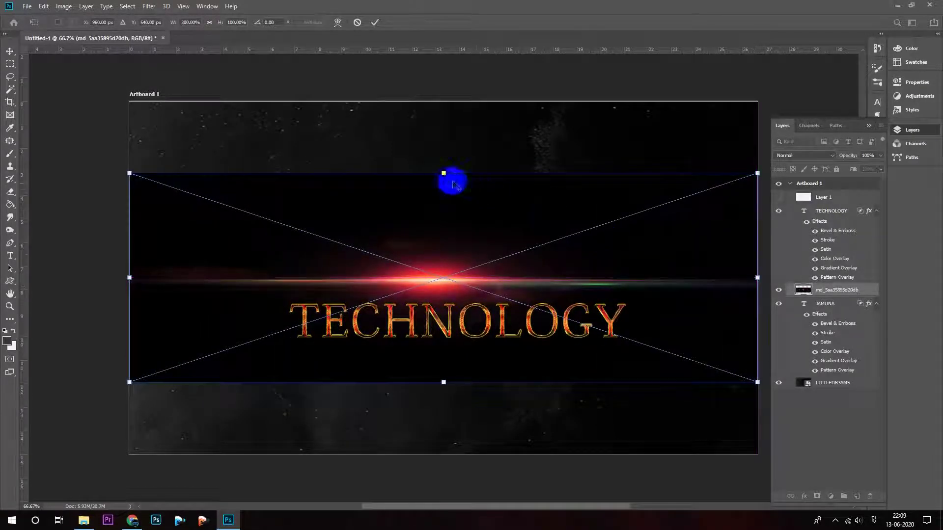
left_click_drag(442, 174, 445, 101)
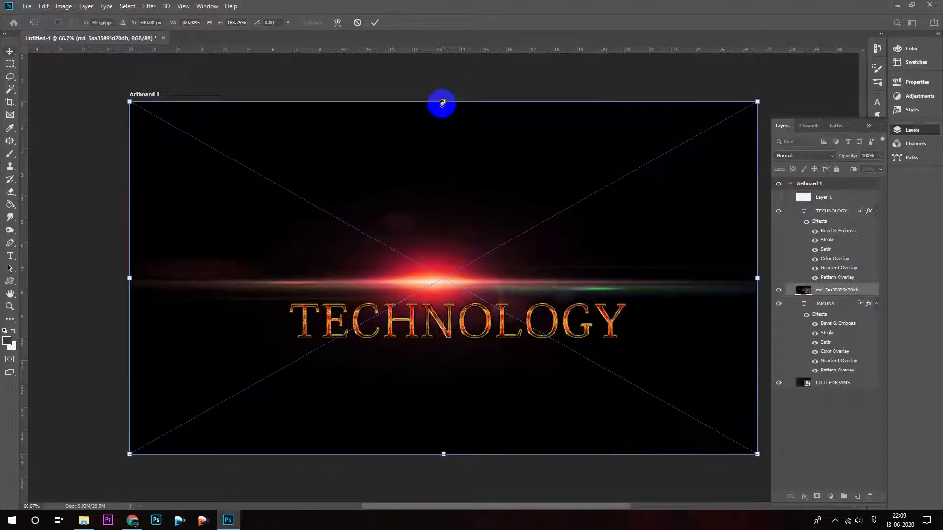
key("Return")
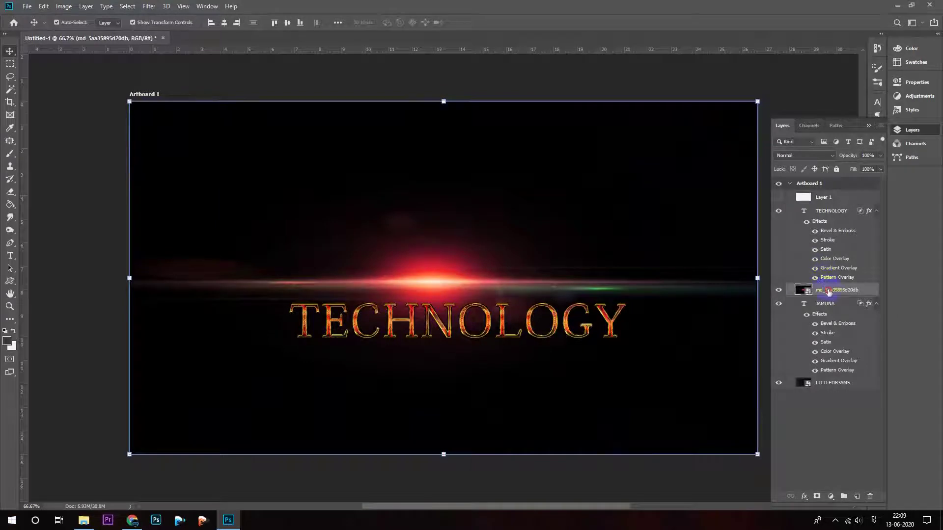
left_click_drag(827, 268, 824, 204)
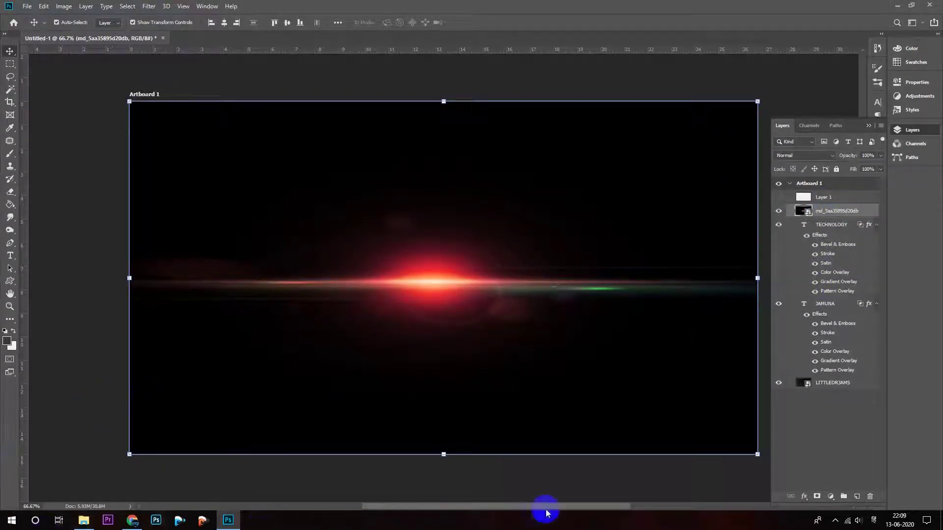
Set the flare layer to Lighter Color blending and settle it just beneath JAMUNA
left_click(832, 156)
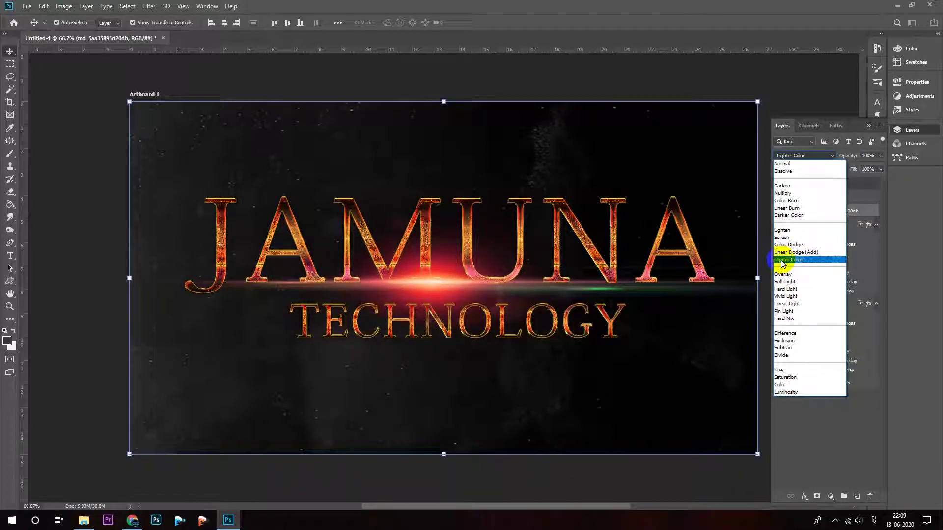
left_click(783, 261)
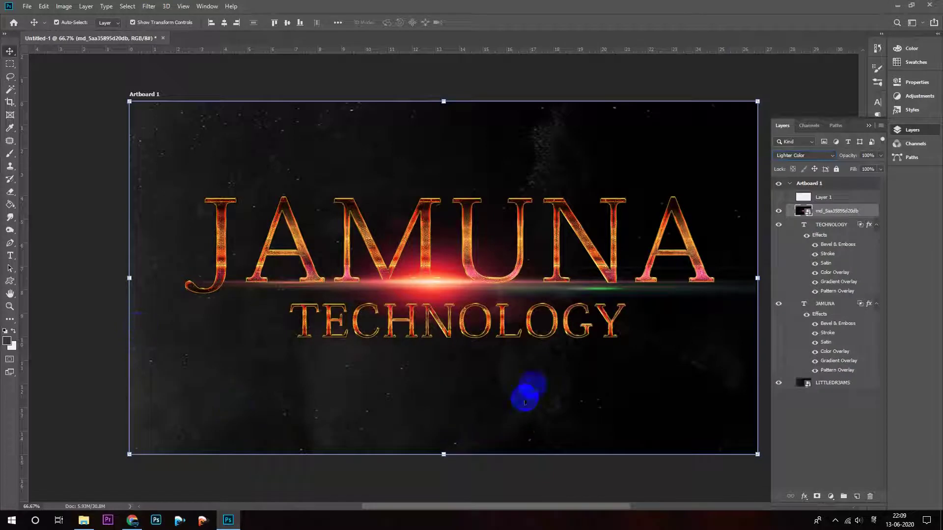
left_click_drag(445, 287, 450, 295)
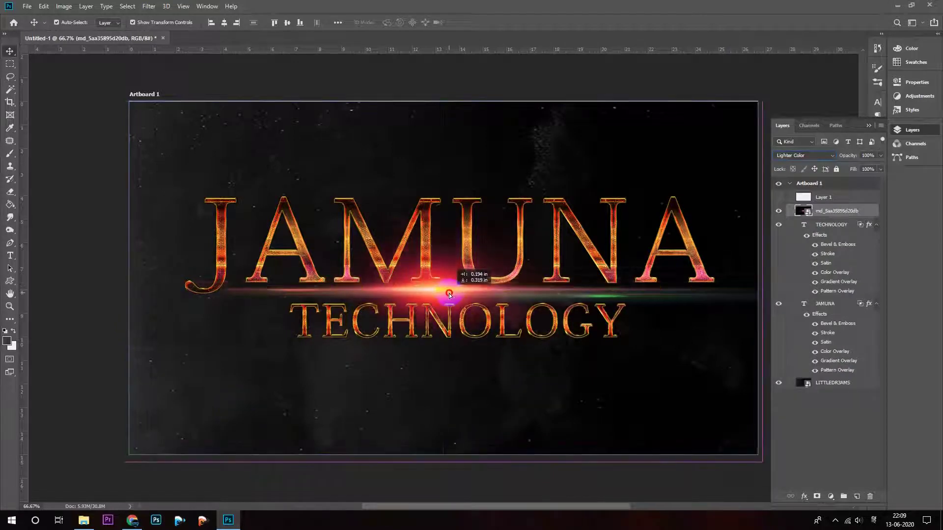
left_click_drag(452, 293, 452, 295)
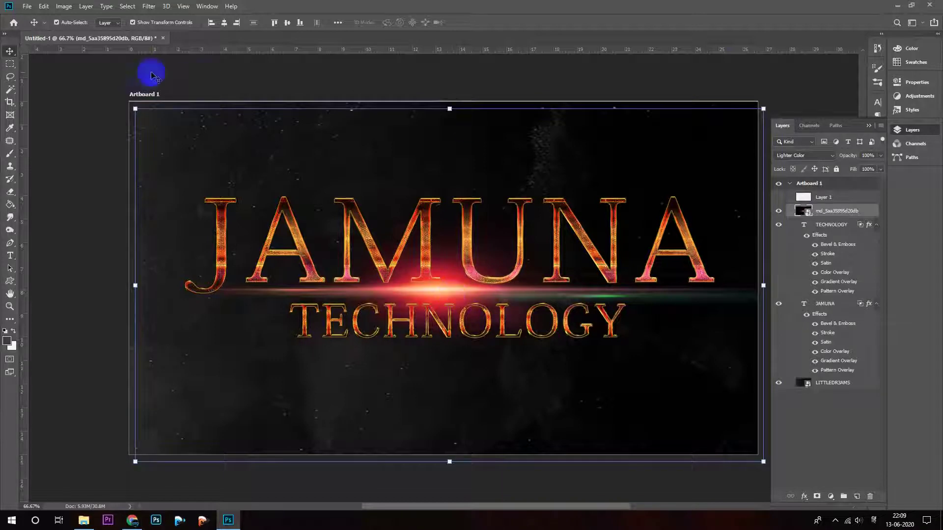
Enlarge the flare from its top-left corner, commit, and bring up Levels with Ctrl+L
left_click_drag(135, 108, 126, 101)
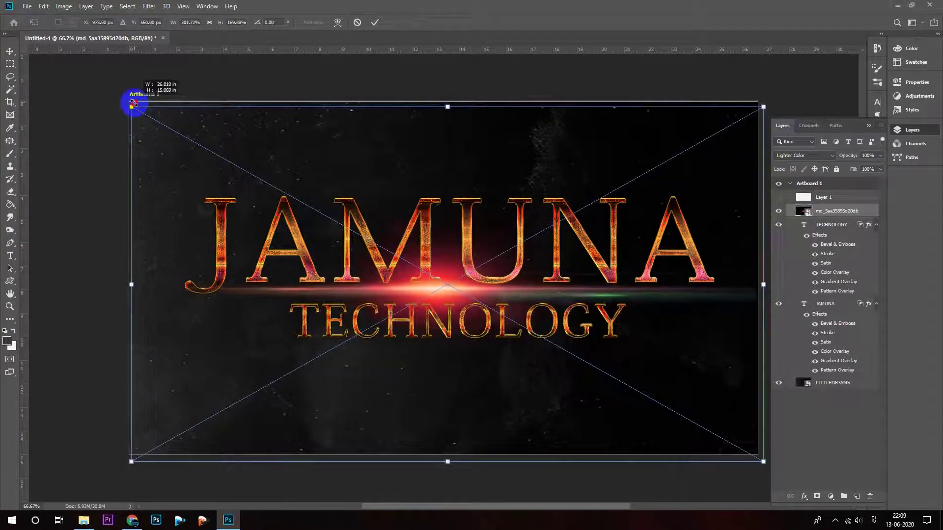
left_click_drag(126, 103, 131, 107)
key("Return")
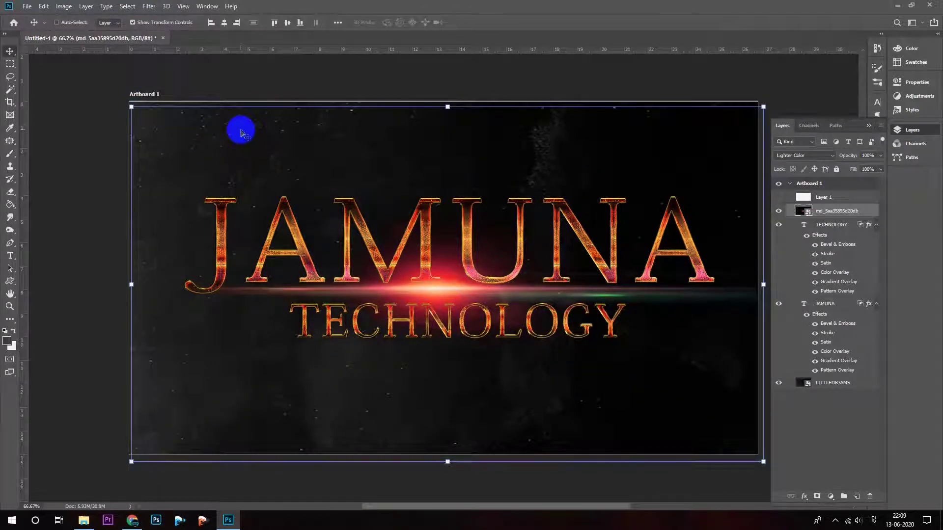
key("ctrl+l")
left_click_drag(439, 107, 626, 148)
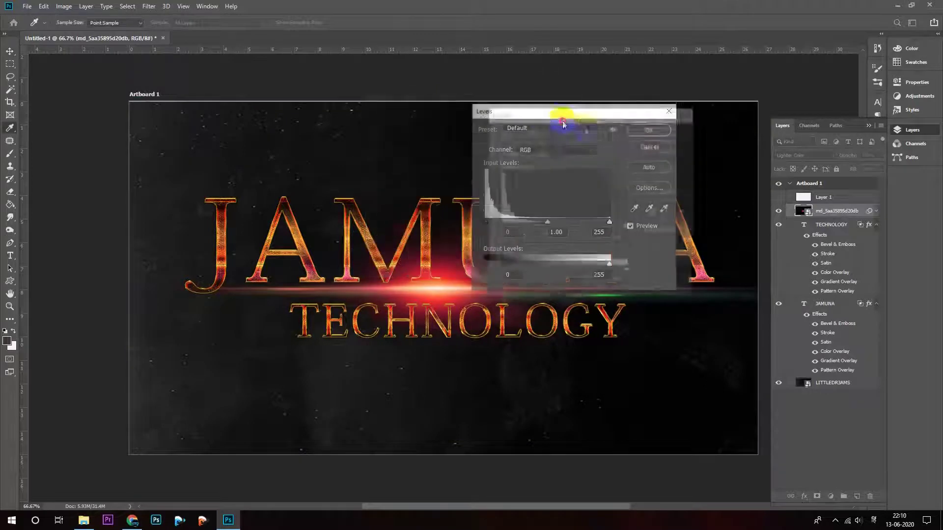
Set the flare's Levels midtone to 0.82 and apply the adjustment
left_click_drag(618, 243, 642, 241)
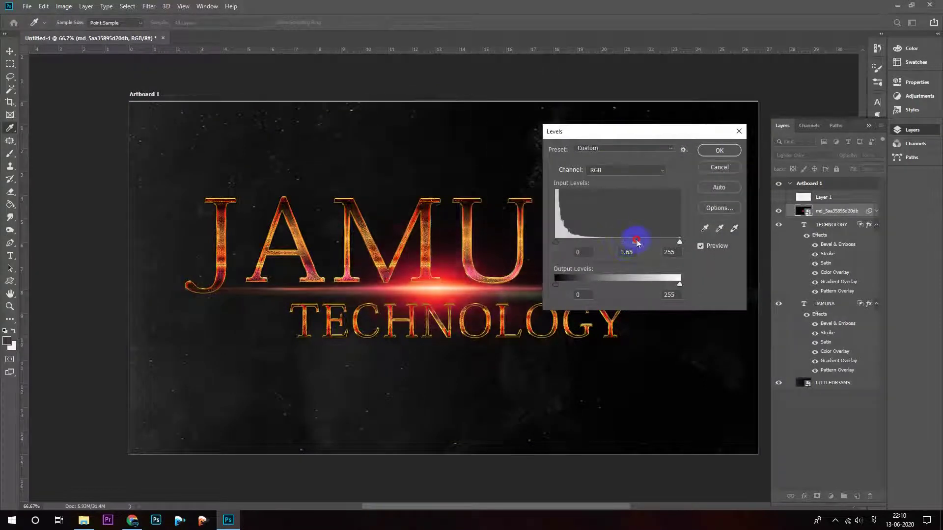
left_click_drag(572, 239, 565, 239)
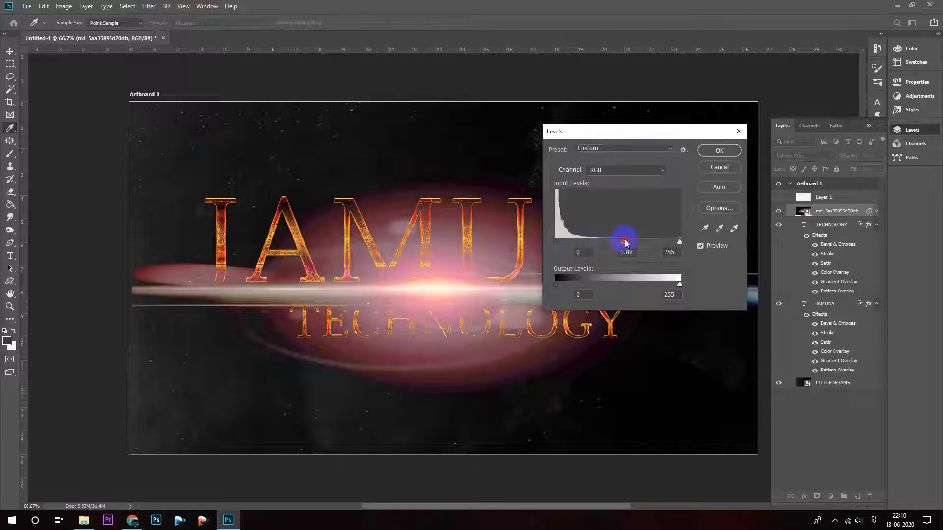
left_click_drag(624, 241, 626, 243)
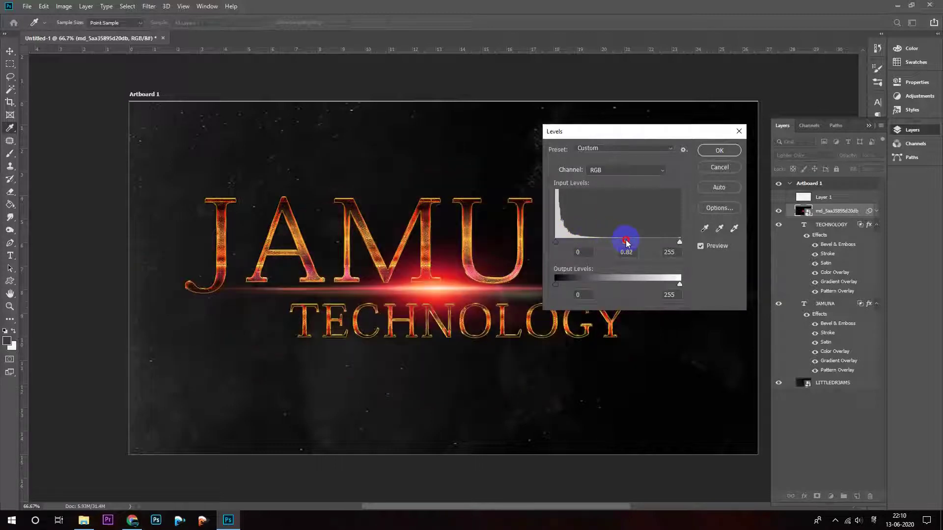
left_click(719, 169)
key("v")
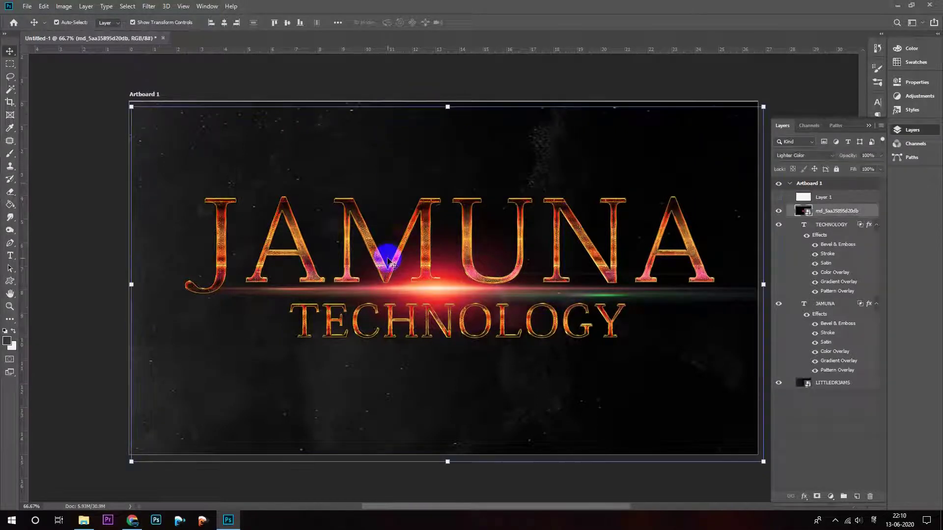
left_click(84, 522)
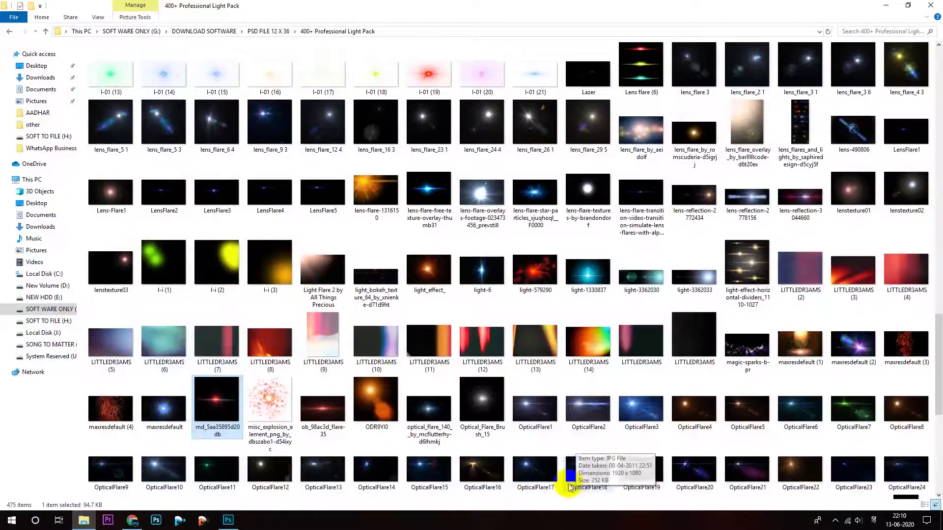
Dismiss the system tray pop-up and drag OpticalFlare4 from the light pack toward Photoshop
left_click(836, 521)
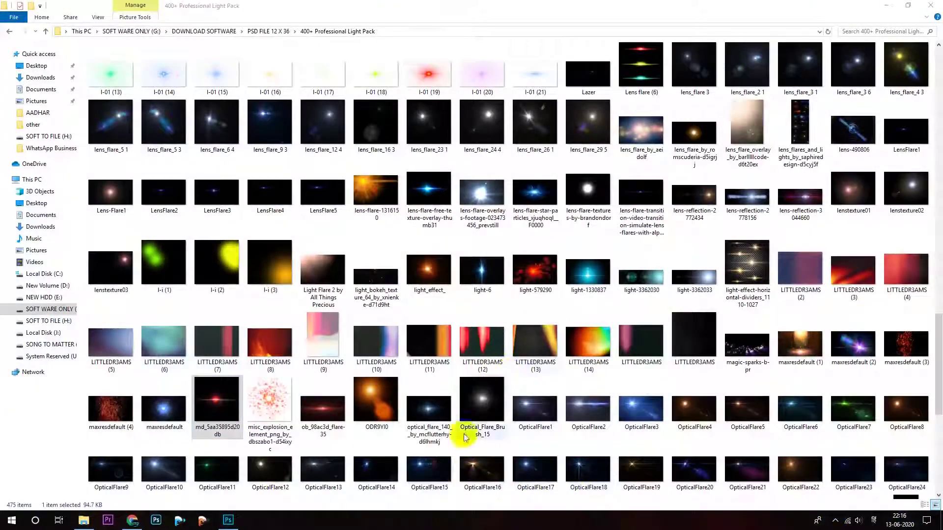
left_click(836, 521)
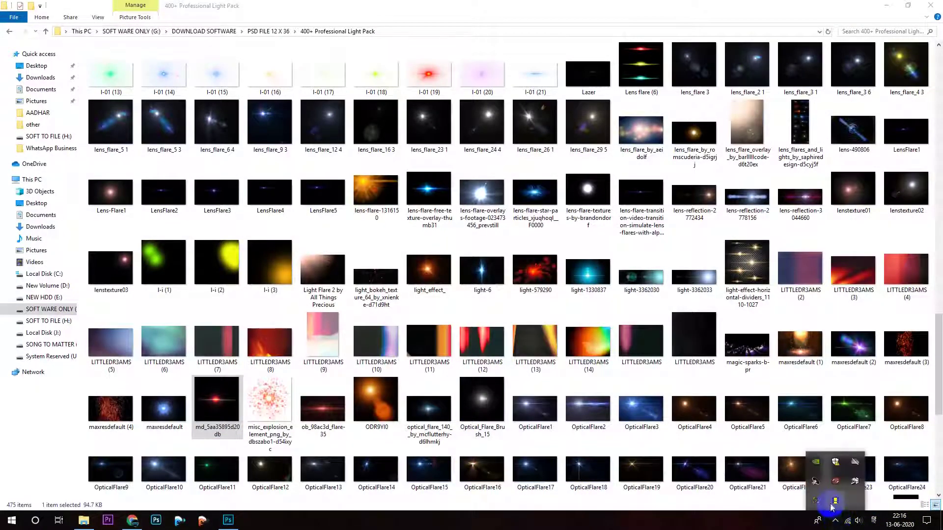
left_click(833, 502)
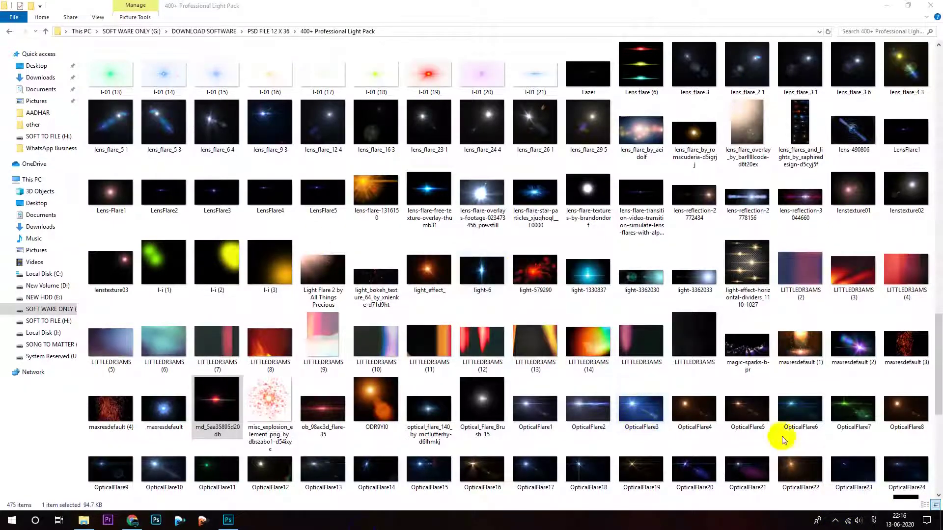
left_click(693, 410)
left_click_drag(692, 410, 226, 524)
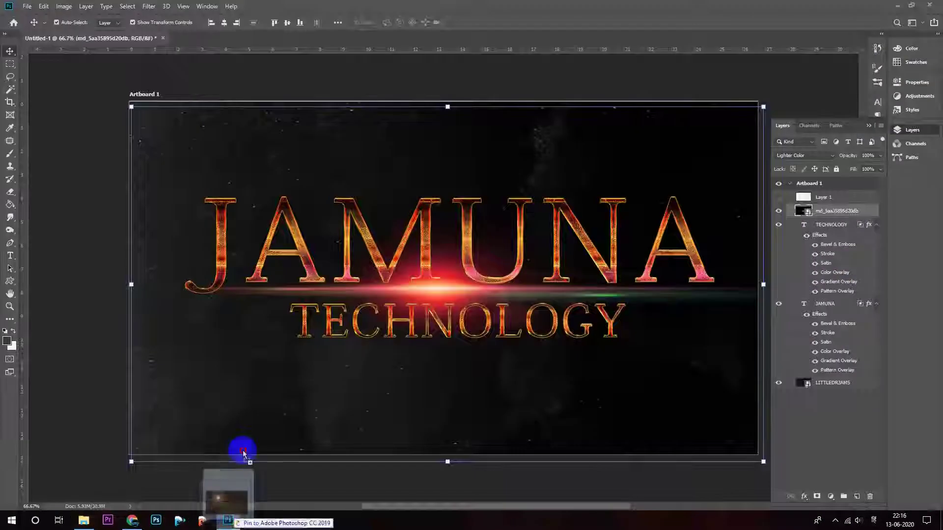
Place OpticalFlare4 up-left on the artboard and set its blend mode to Screen
left_click_drag(226, 524, 290, 297)
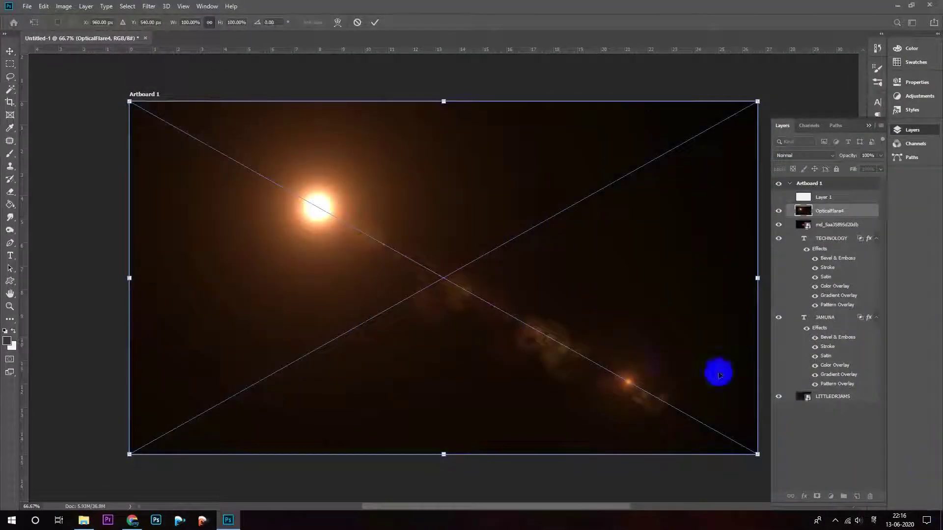
left_click_drag(320, 209, 252, 181)
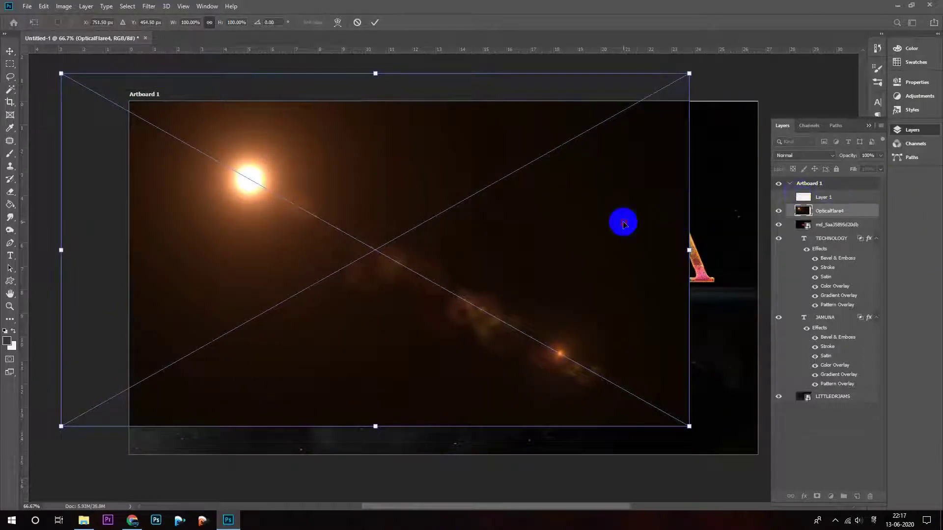
double_click(623, 221)
left_click(828, 157)
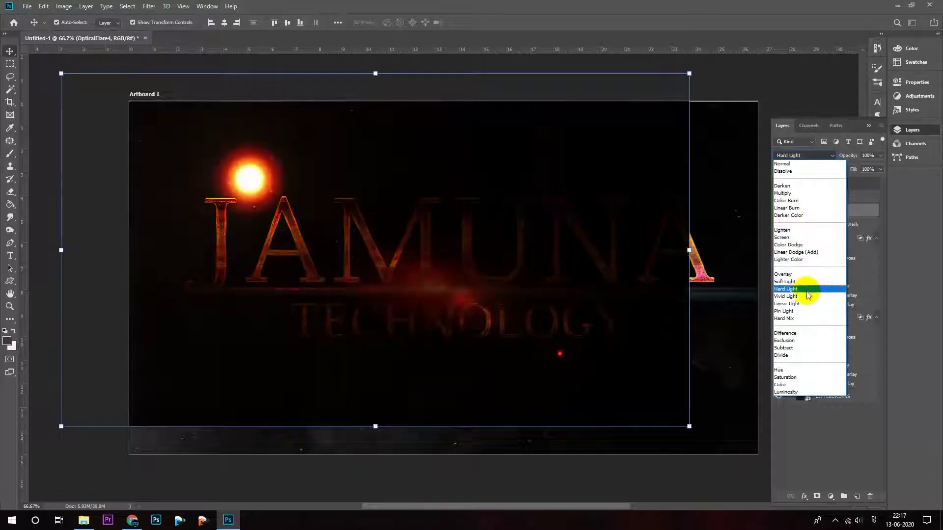
left_click(808, 311)
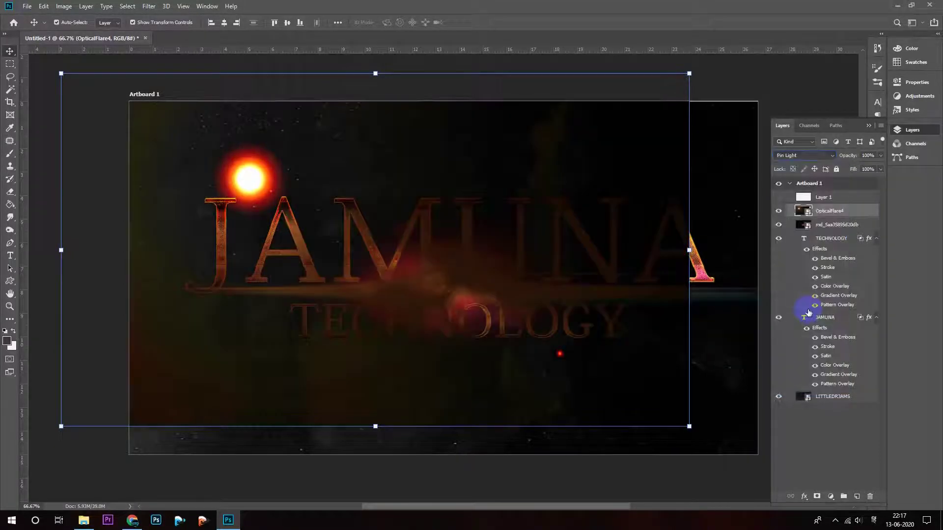
left_click(808, 156)
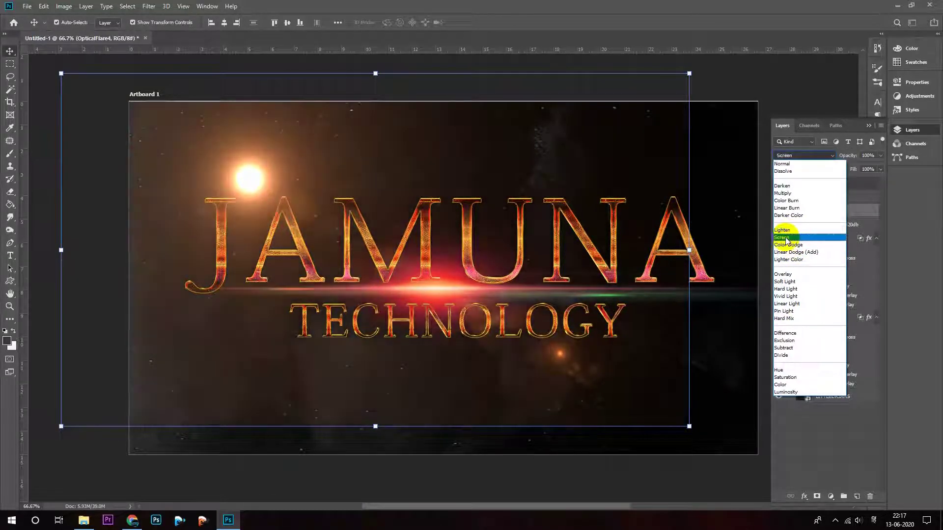
left_click(785, 238)
Scale the OpticalFlare4 layer to about 111% and shift its sun to the top-left corner
key("ctrl+t")
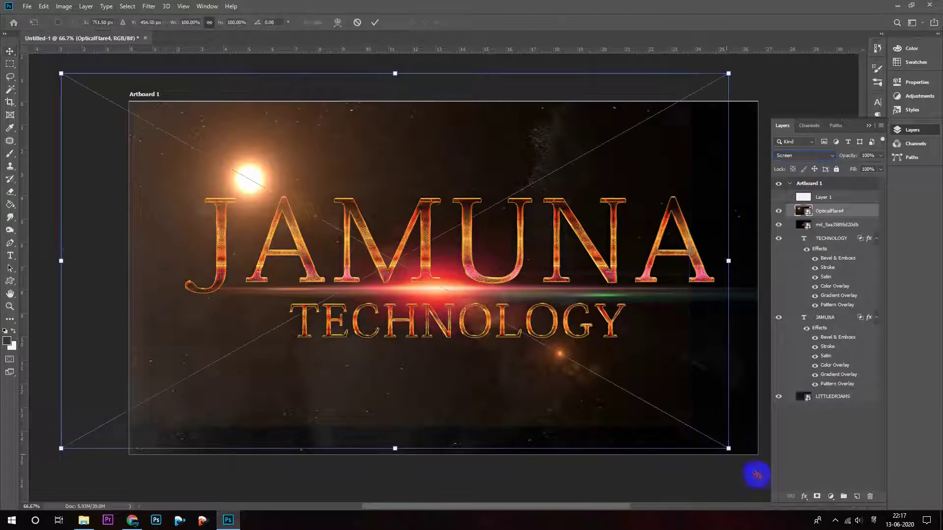
left_click_drag(757, 475, 761, 477)
left_click_drag(270, 194, 147, 144)
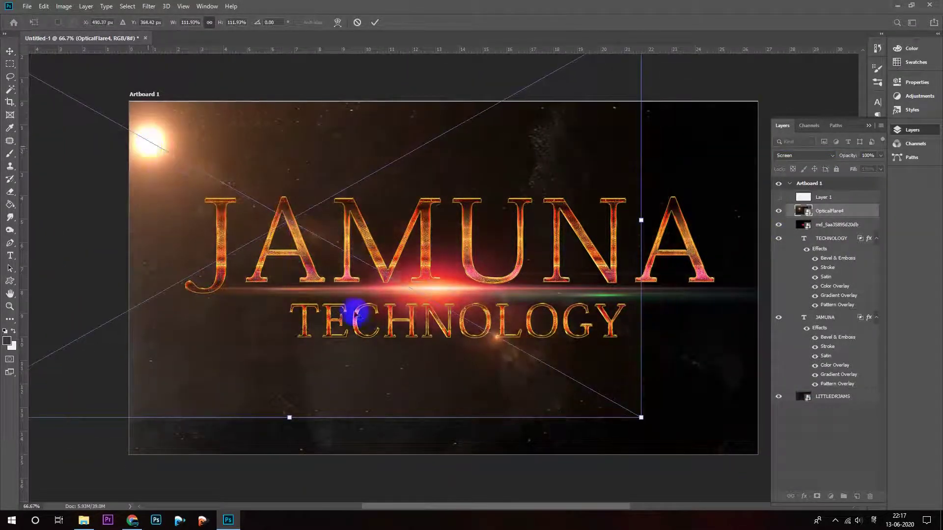
key("Return")
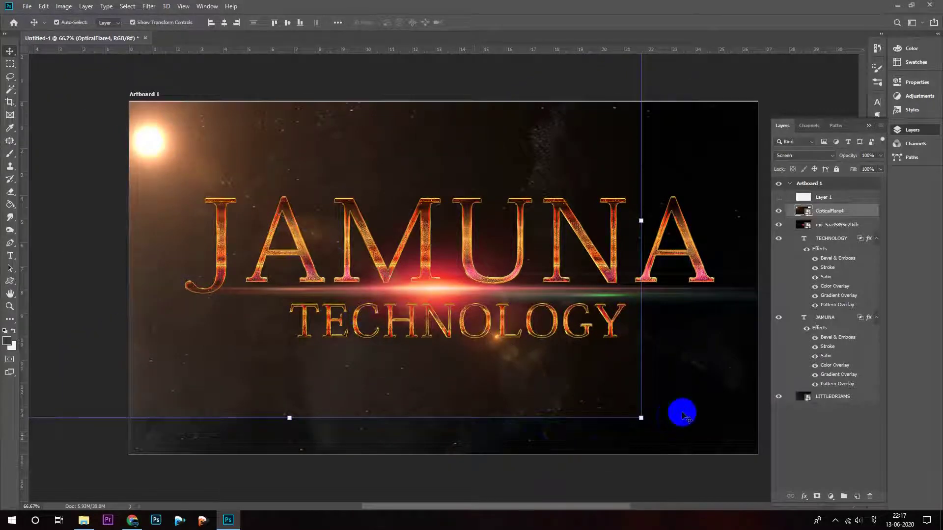
left_click(685, 417)
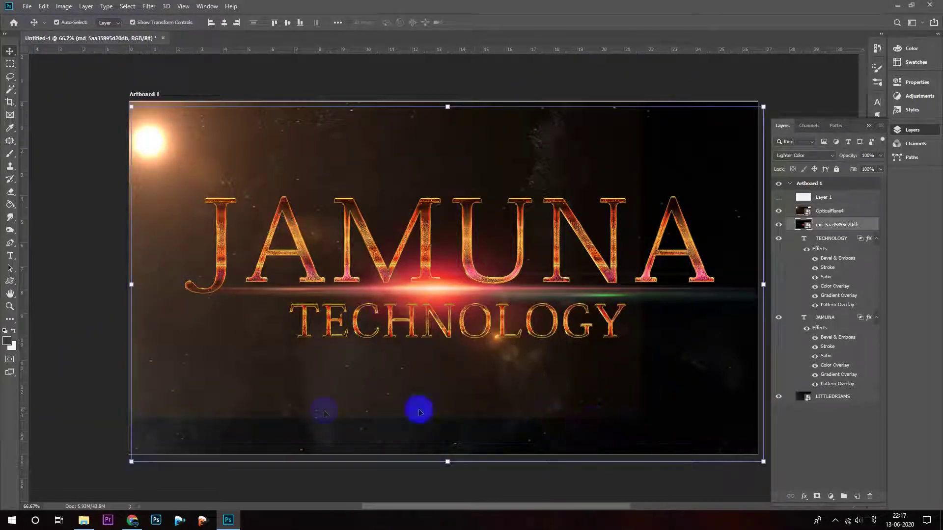
Nudge the OpticalFlare4 sun flare right and down and set its Levels midtones to 0.64
left_click(457, 381)
left_click_drag(457, 382, 497, 374)
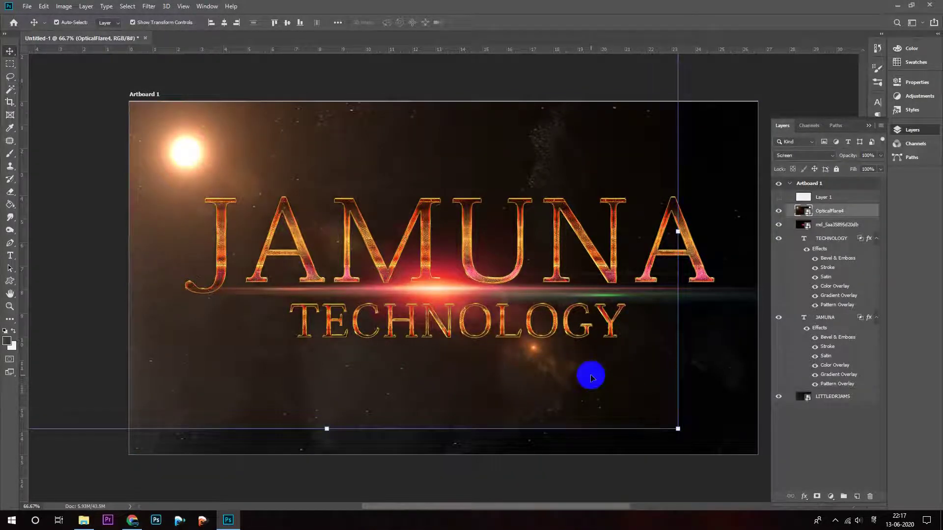
key("ctrl+l")
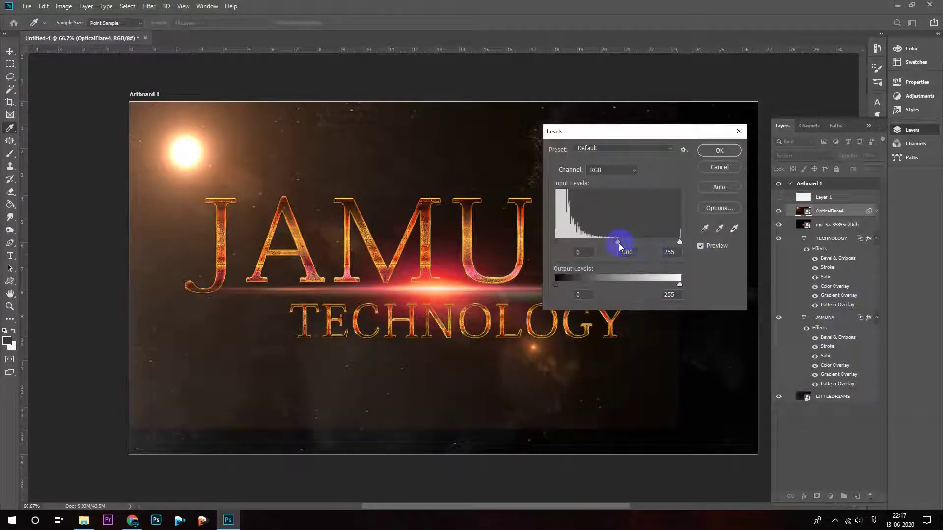
left_click_drag(633, 246, 592, 244)
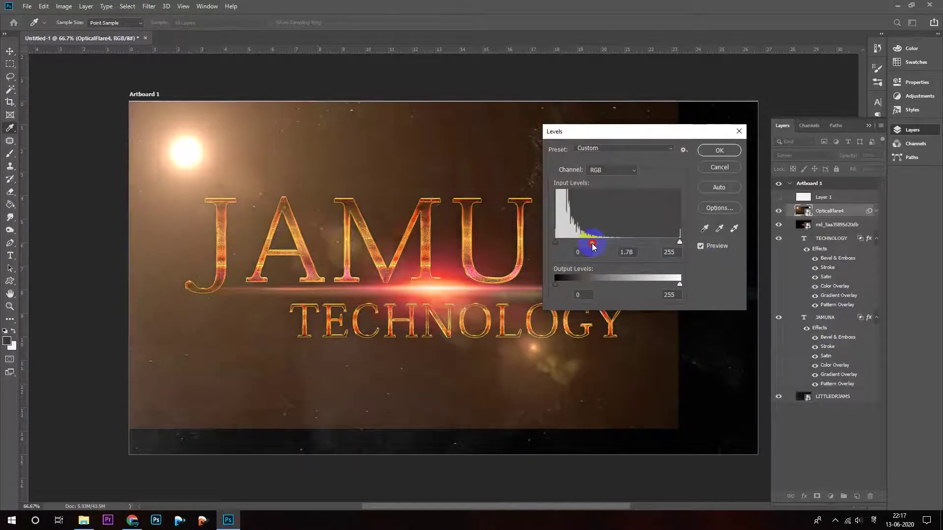
left_click_drag(628, 242, 633, 241)
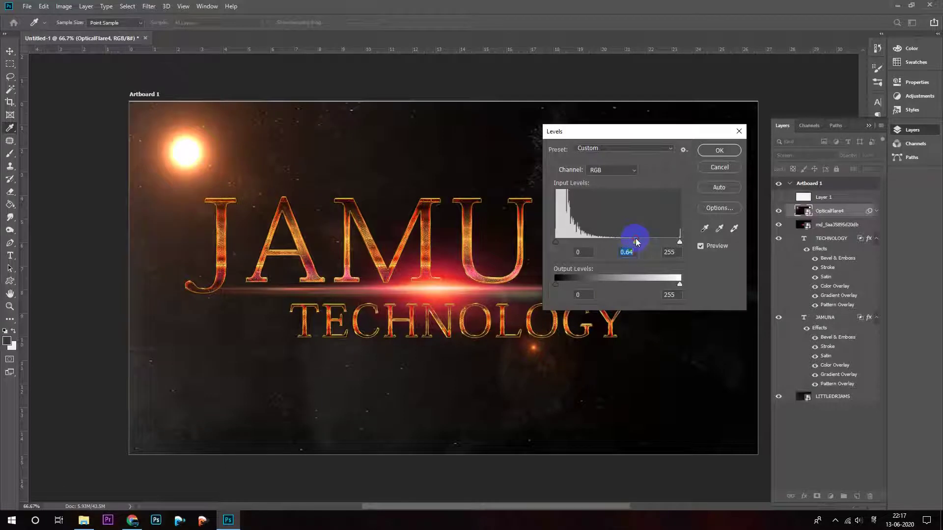
left_click(731, 155)
key("v")
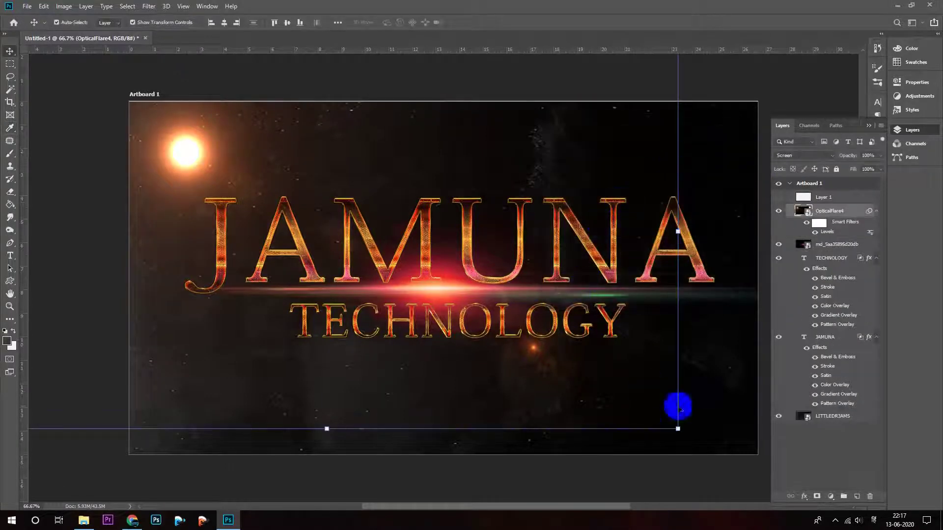
Reselect the OpticalFlare4 layer and return to the light pack folder
left_click(742, 363)
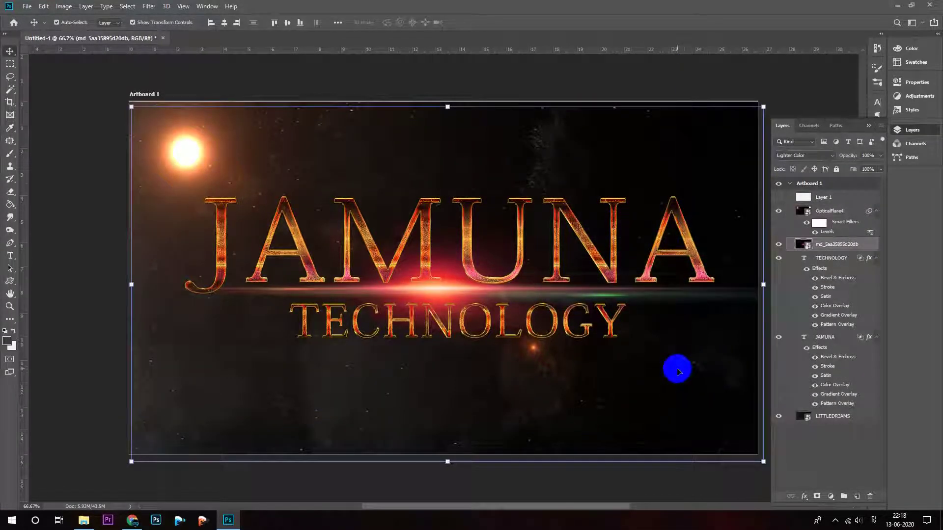
left_click(438, 137)
left_click(512, 309)
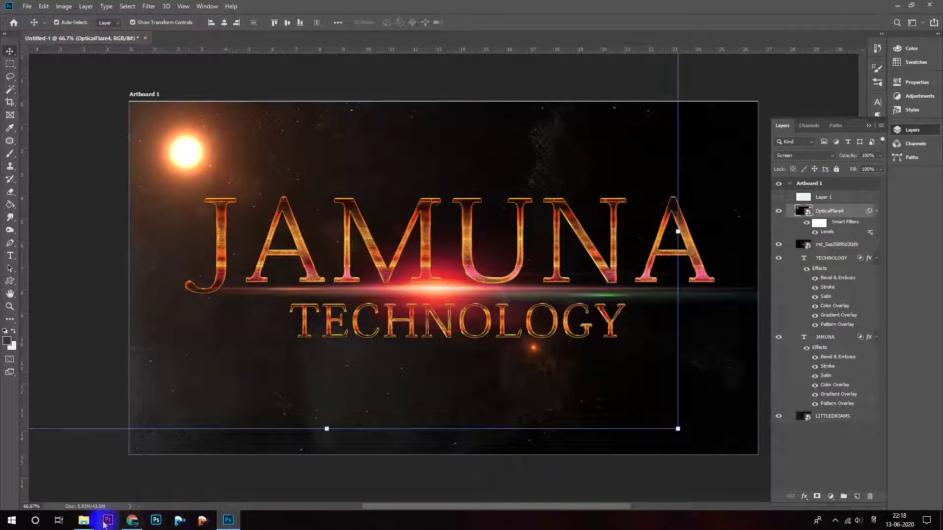
left_click(84, 521)
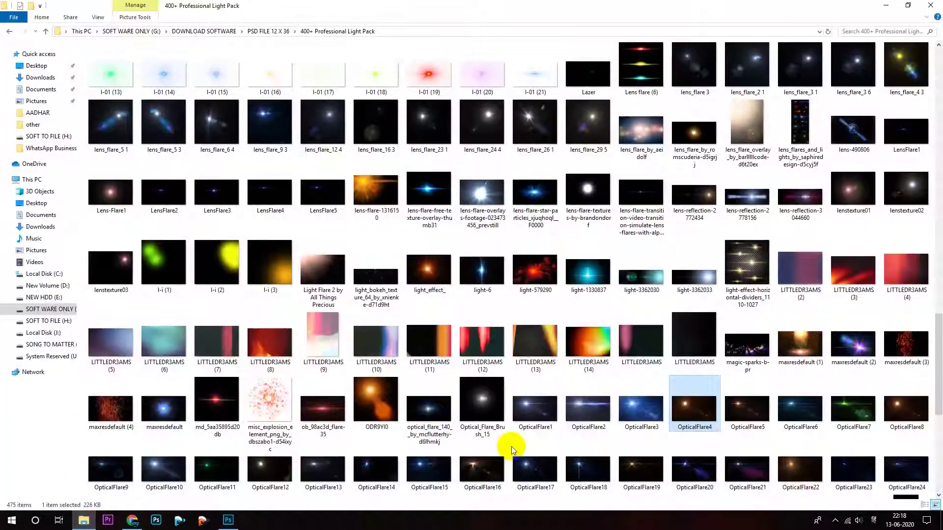
Try bringing high_quality_lens_flares_in_png_02 into Photoshop, then dismiss the Not a PNG error
left_click(698, 457)
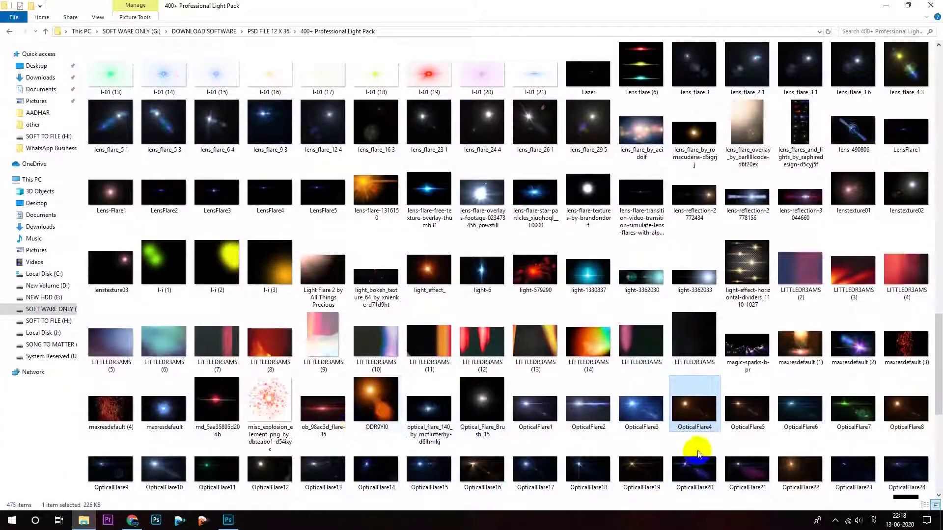
scroll(697, 455, "down", 3)
scroll(700, 454, "down", 2)
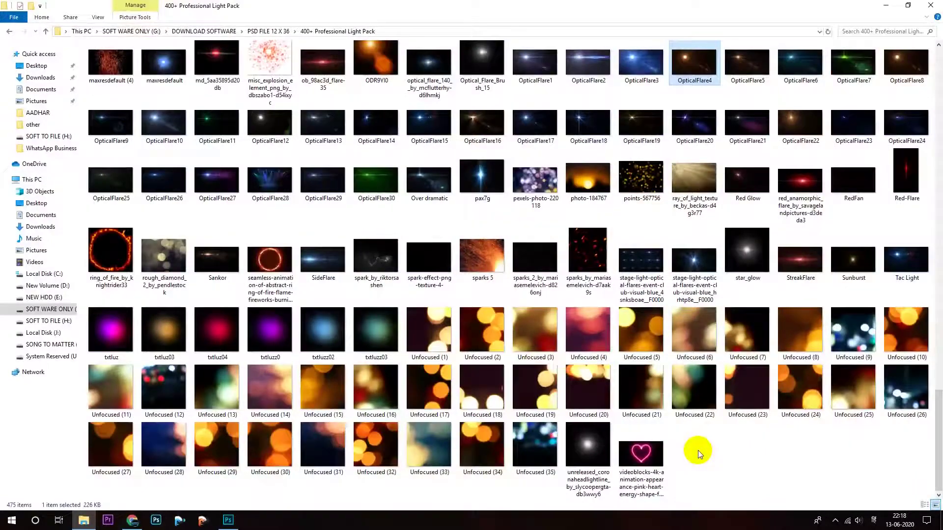
scroll(698, 450, "up", 3)
scroll(697, 450, "up", 3)
scroll(698, 450, "up", 3)
scroll(697, 450, "up", 3)
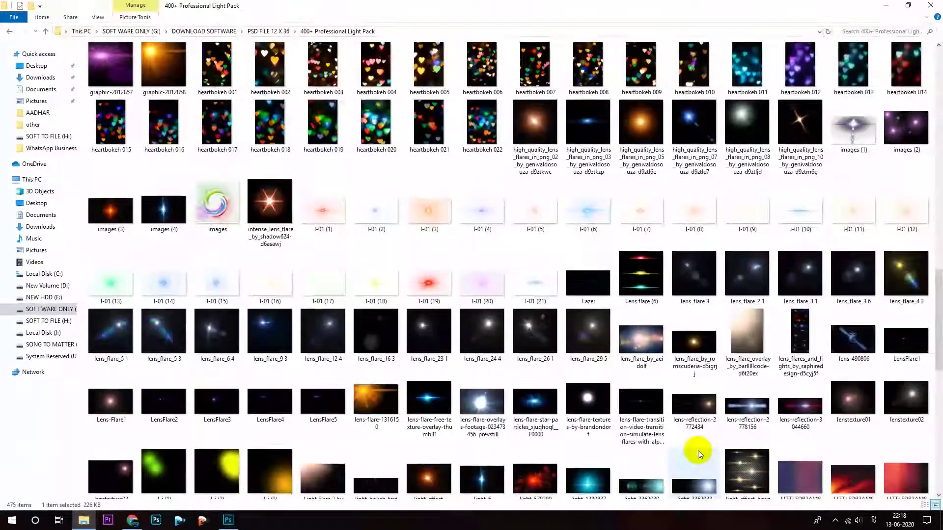
left_click(536, 132)
left_click_drag(537, 128, 243, 517)
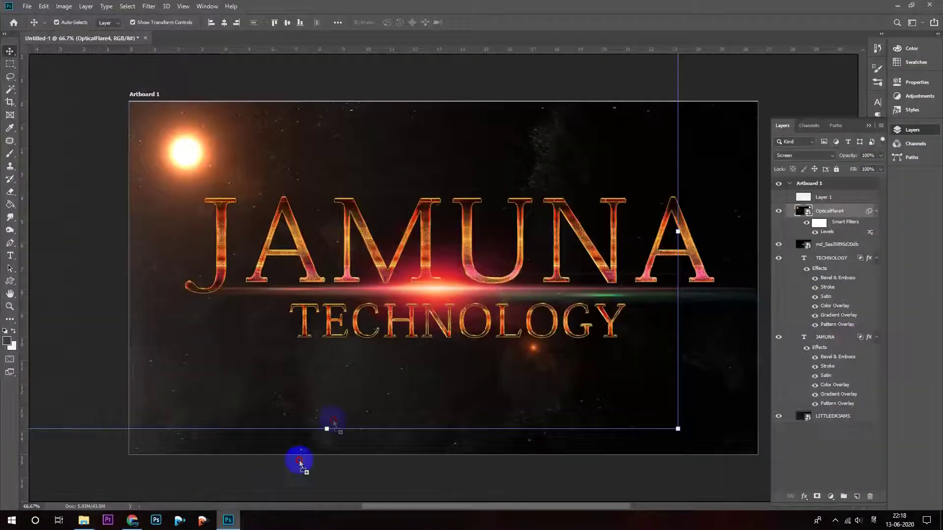
left_click_drag(244, 516, 359, 386)
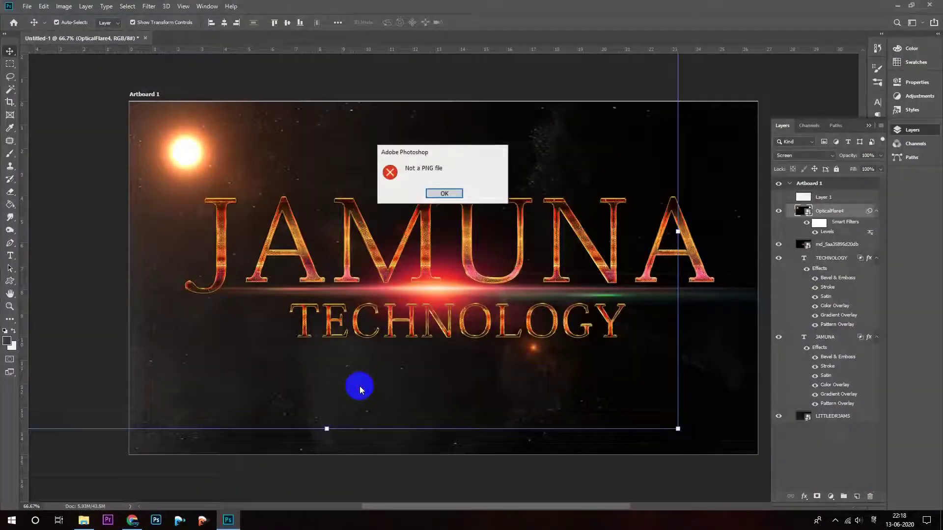
left_click(445, 194)
left_click(691, 360)
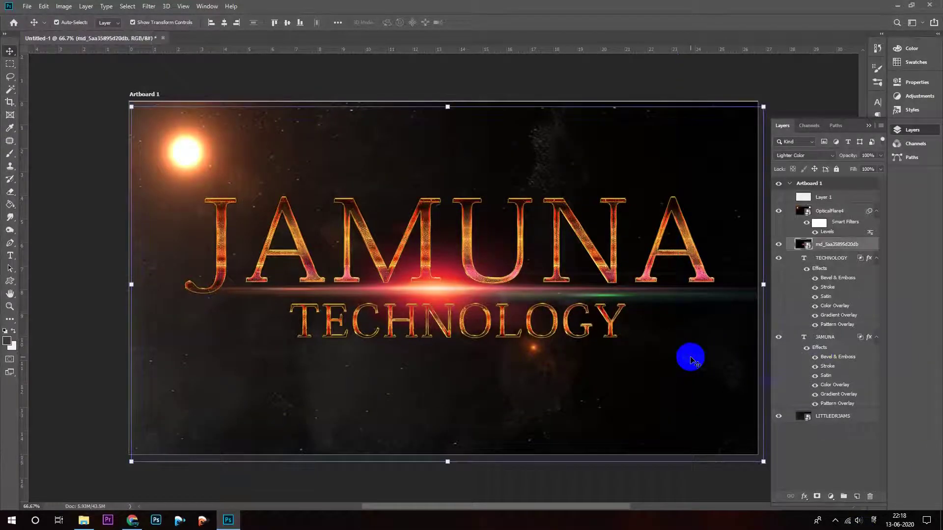
Drag the intense_lens_flare starburst image from the light pack onto the artwork
left_click(127, 522)
left_click(84, 520)
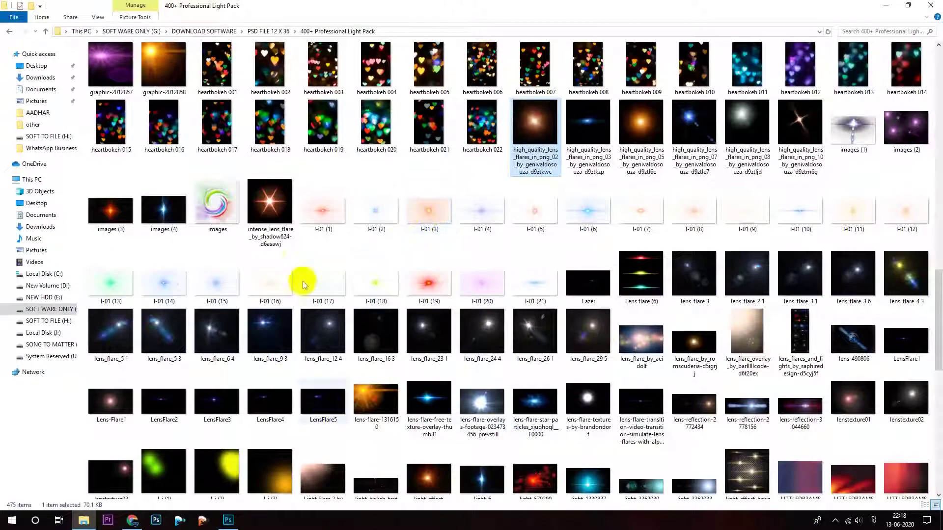
left_click_drag(270, 211, 209, 519)
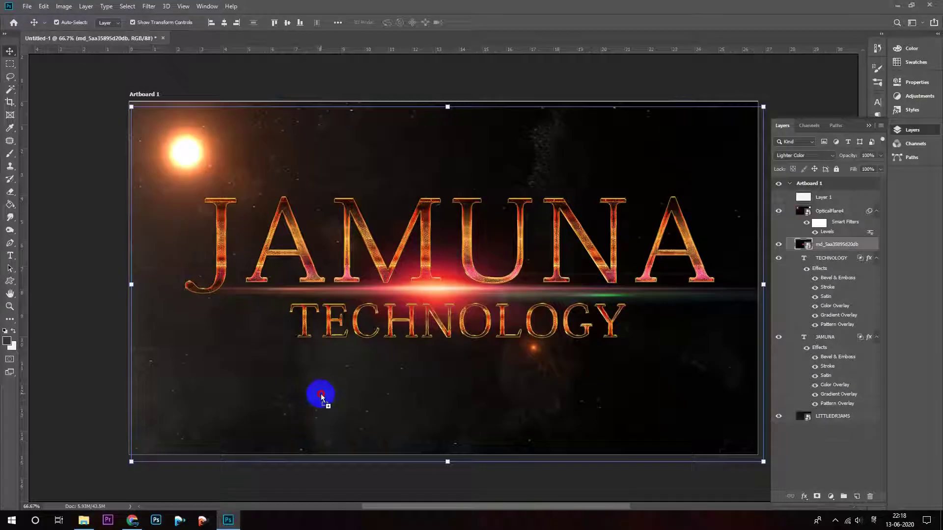
left_click_drag(209, 518, 320, 395)
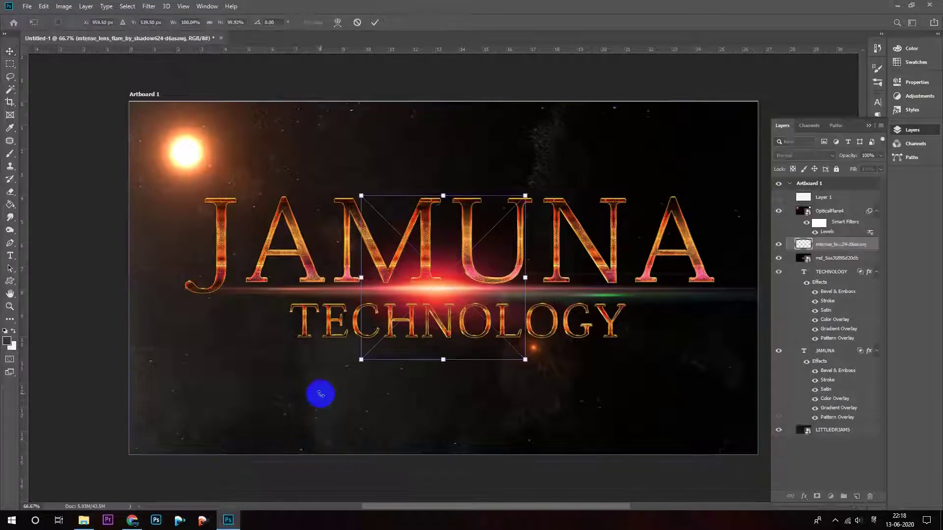
Centre the intense lens flare over JAMUNA TECHNOLOGY and enlarge it to about 242%
left_click_drag(463, 288, 578, 366)
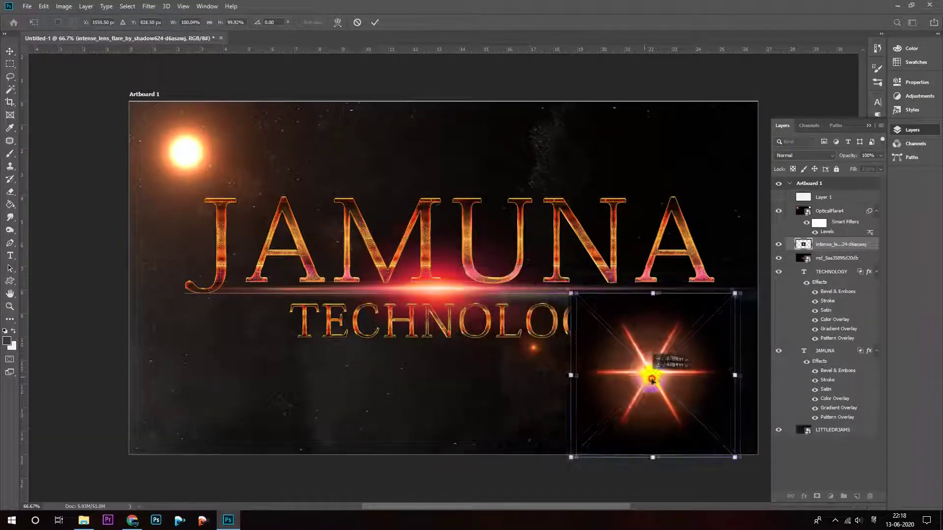
left_click_drag(631, 373, 434, 294)
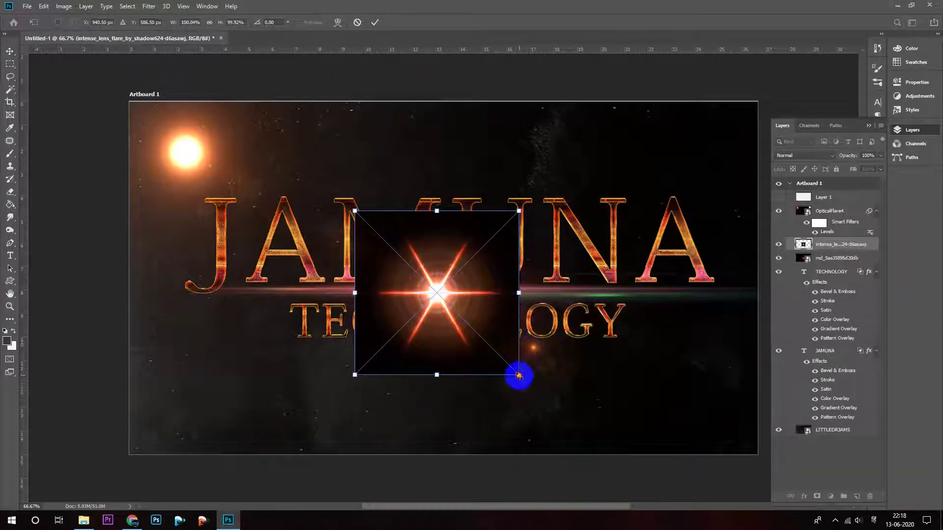
left_click_drag(519, 376, 623, 479)
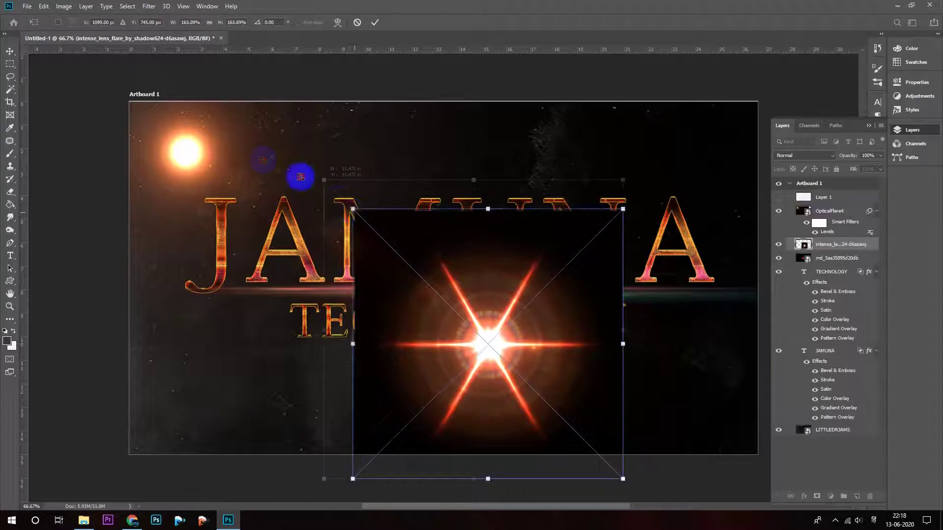
left_click_drag(300, 177, 186, 119)
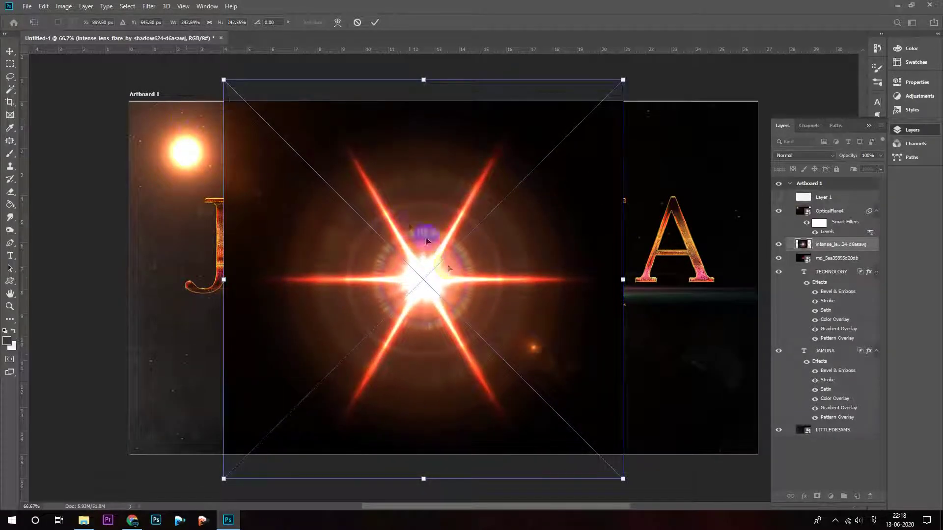
key("Return")
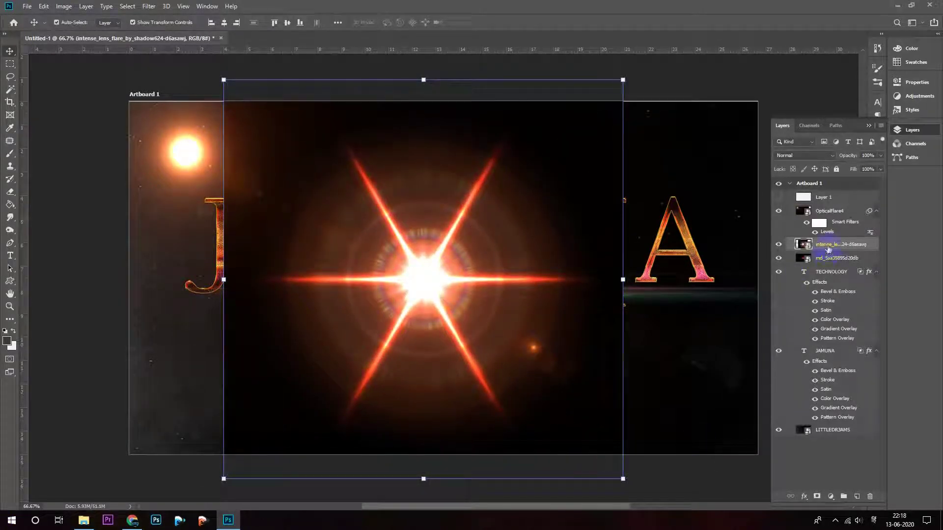
left_click(827, 159)
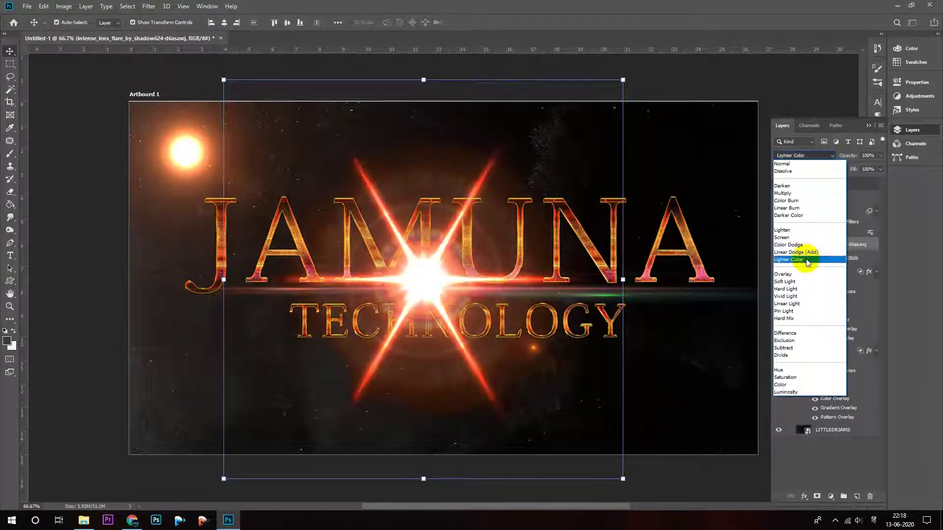
Set the lens flare layer to Linear Dodge (Add) with 74% opacity and 63% fill
left_click(807, 255)
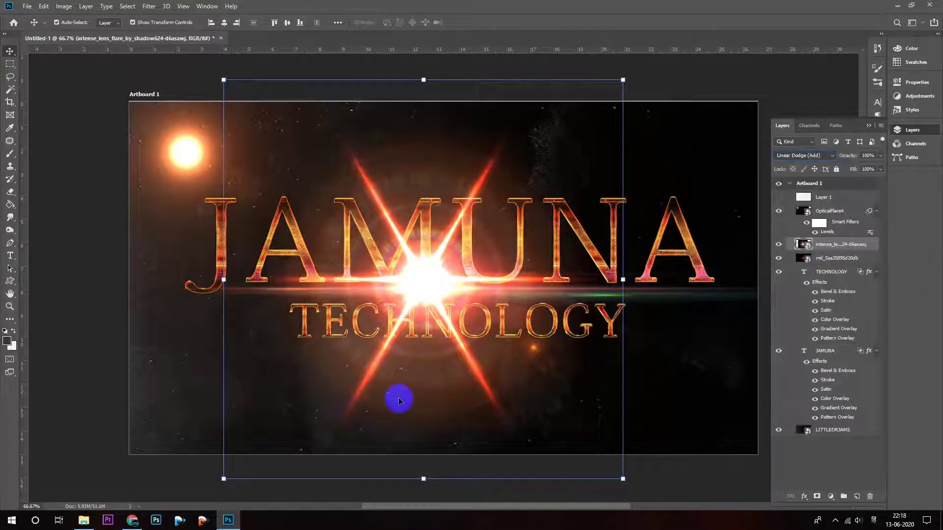
key("ctrl")
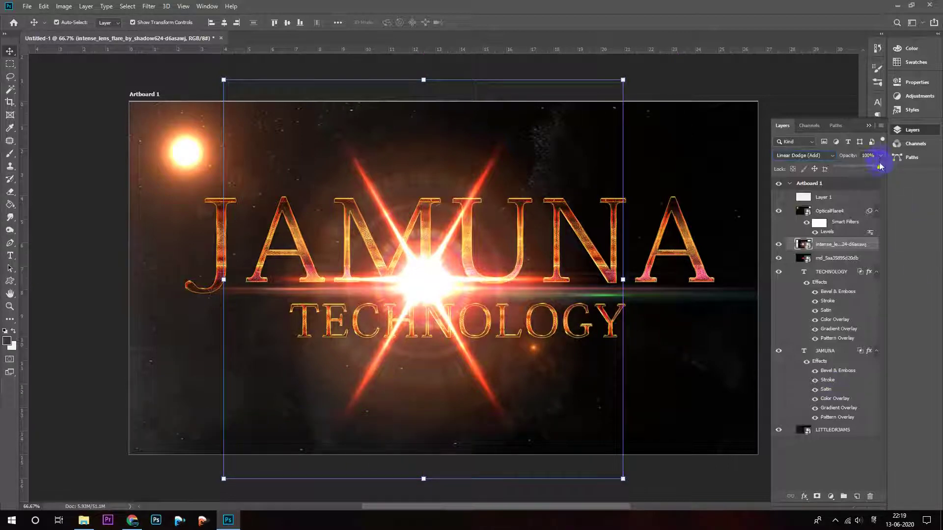
left_click_drag(866, 171, 869, 171)
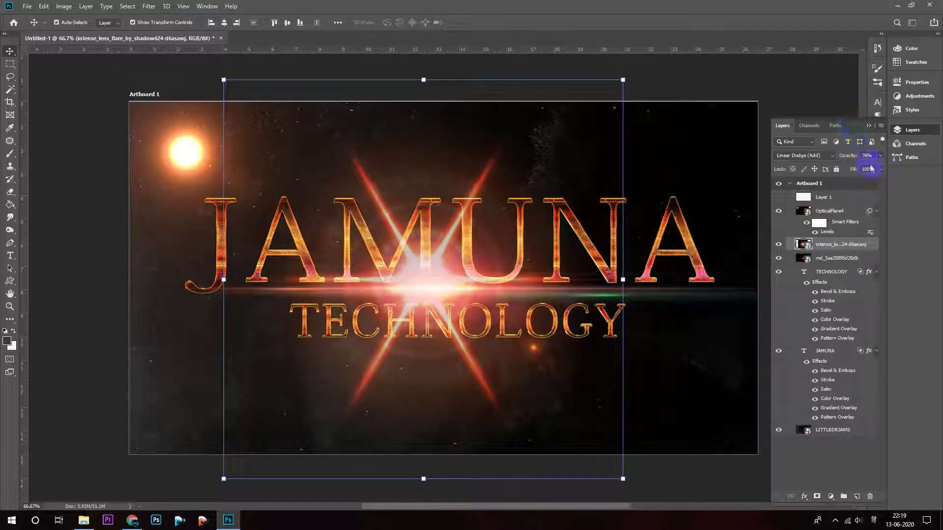
left_click_drag(869, 185, 864, 189)
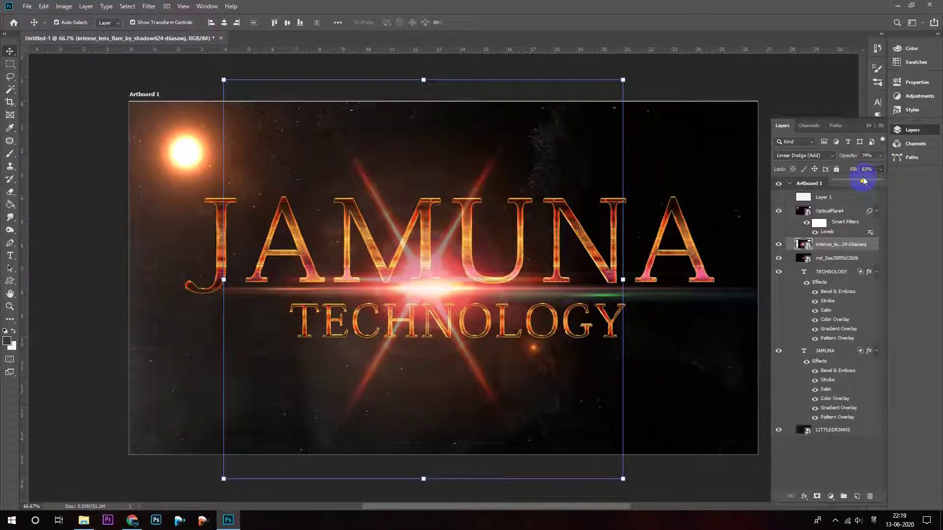
Nudge the intense lens flare down two pixels and right one pixel
left_click(464, 415)
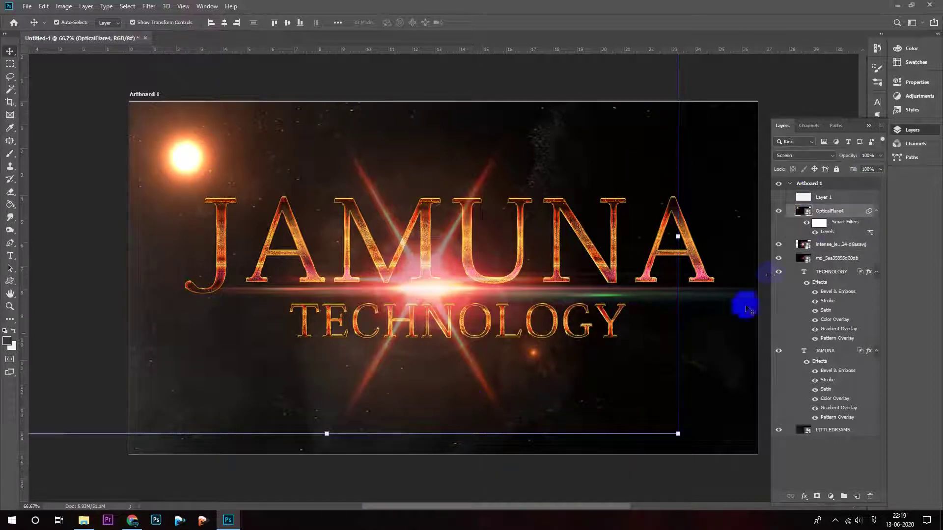
left_click(817, 241)
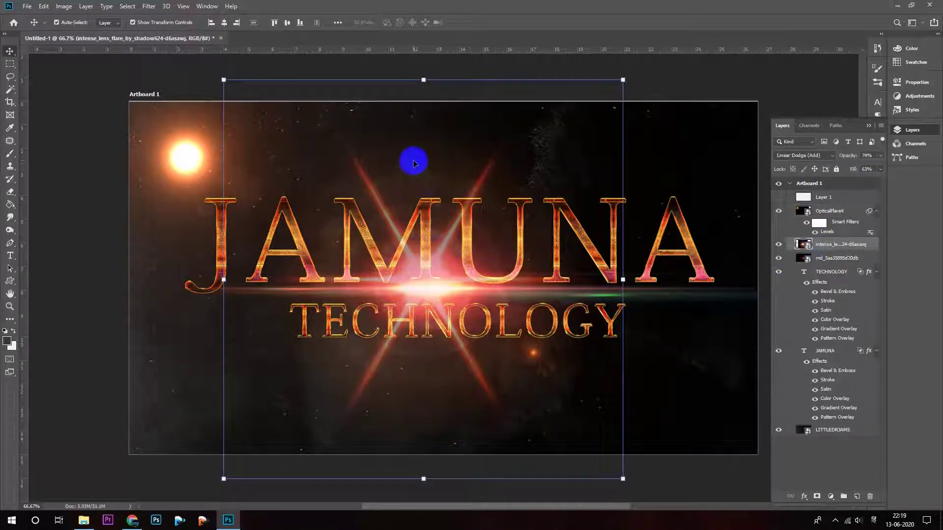
key("Down")
key("Down")
key("Down")
key("Down")
key("Down")
key("Down")
key("Down")
key("Down")
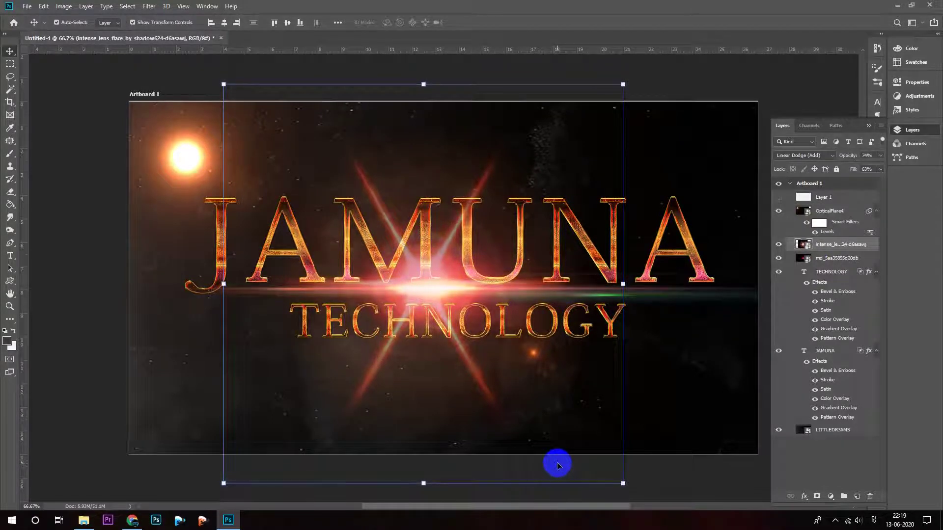
key("Down")
key("Down")
key("Down")
key("Down")
key("Down")
key("Down")
key("Right")
key("Right")
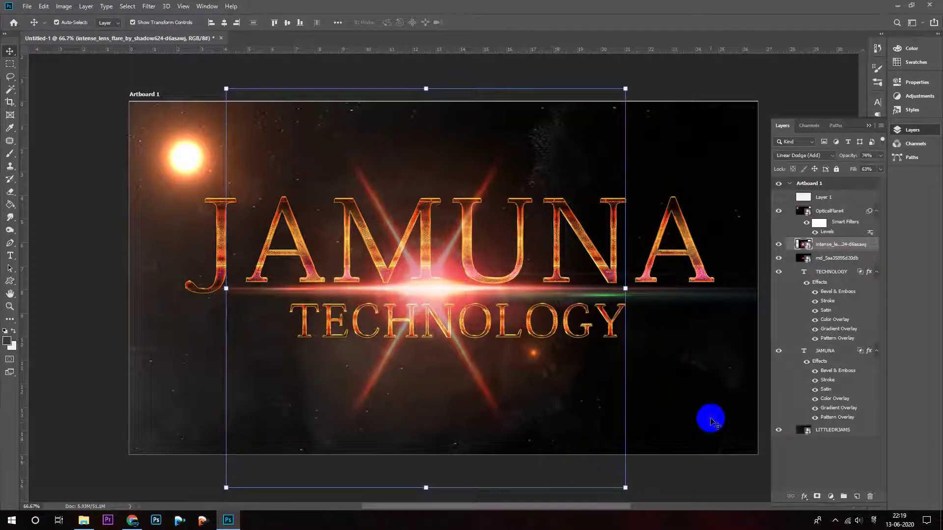
left_click(707, 417)
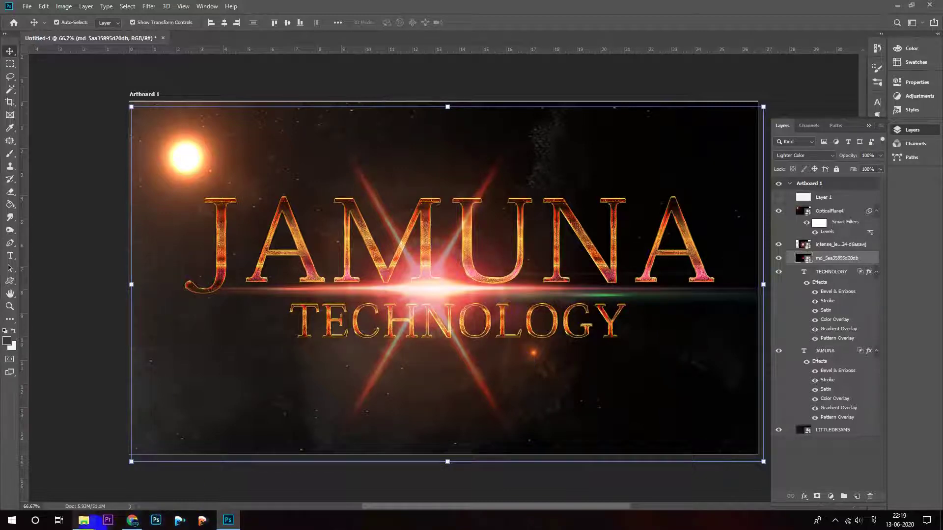
Drag firework_34_by_xnienke from the light pack into the Photoshop document
left_click(84, 522)
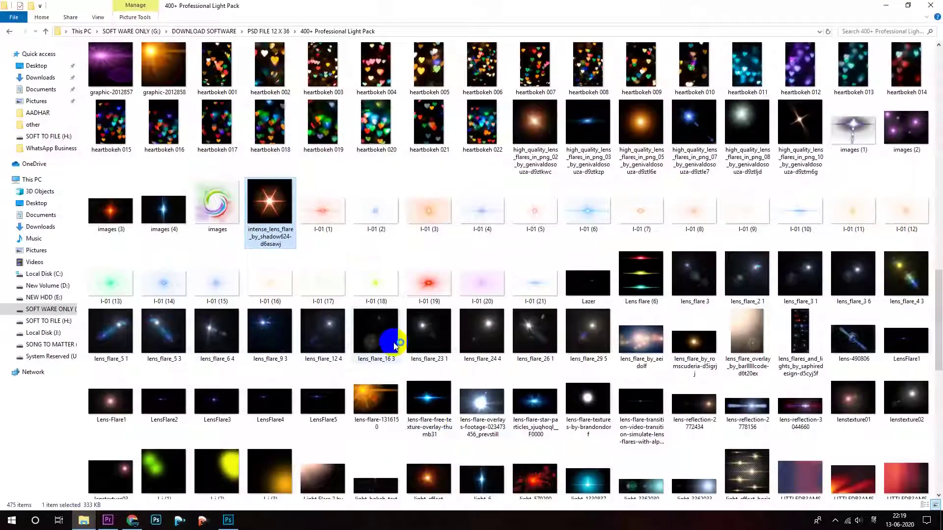
scroll(394, 344, "up", 2)
scroll(394, 343, "up", 5)
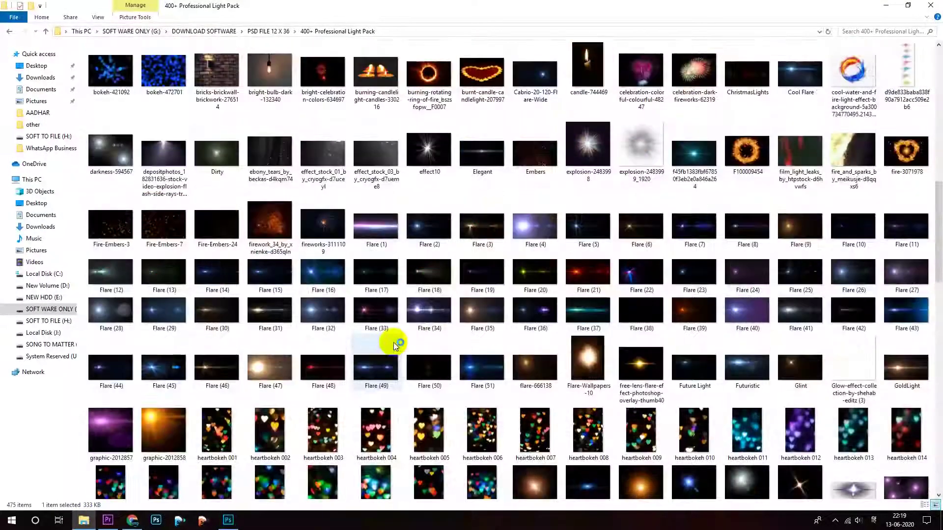
left_click(274, 232)
left_click_drag(274, 227, 105, 525)
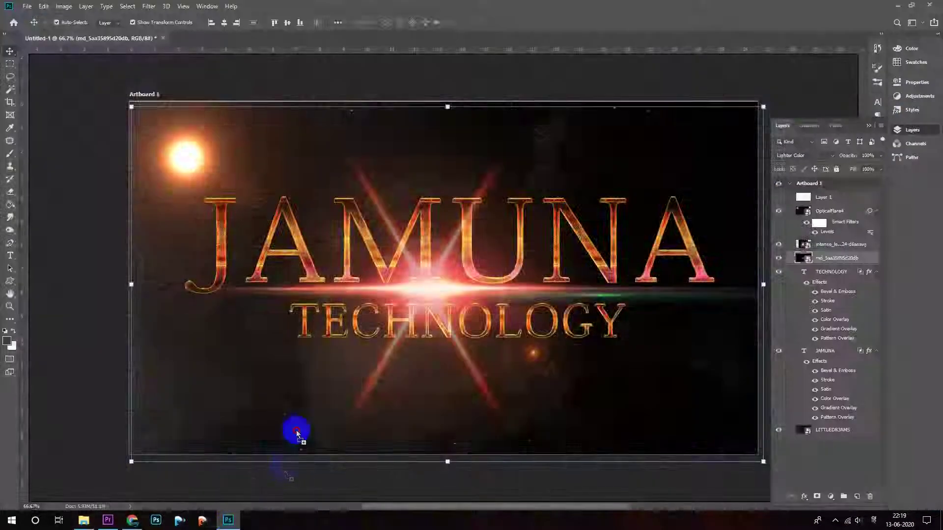
left_click_drag(105, 525, 302, 390)
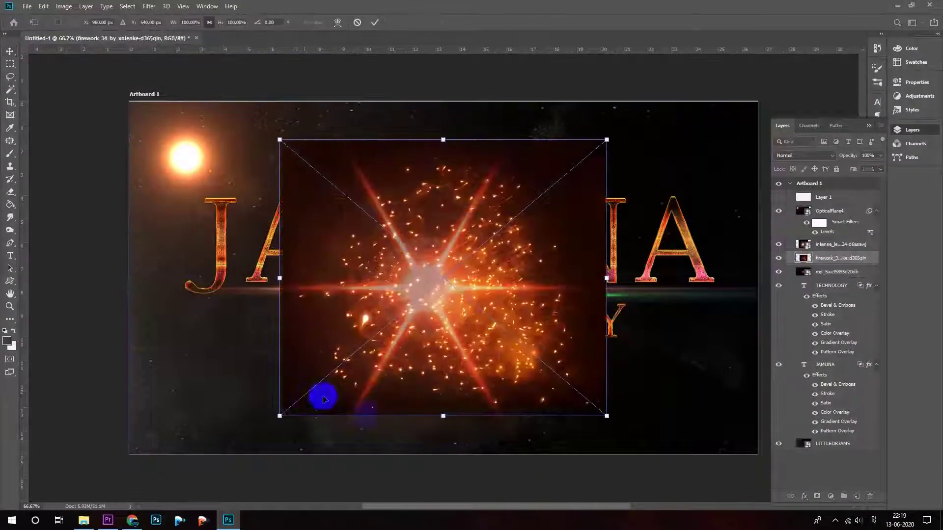
Scale the firework sparks layer with corner and side handles to cover the artboard
mouse_move(606, 417)
left_mouse_down()
mouse_move(687, 467)
mouse_move(689, 485)
left_mouse_up()
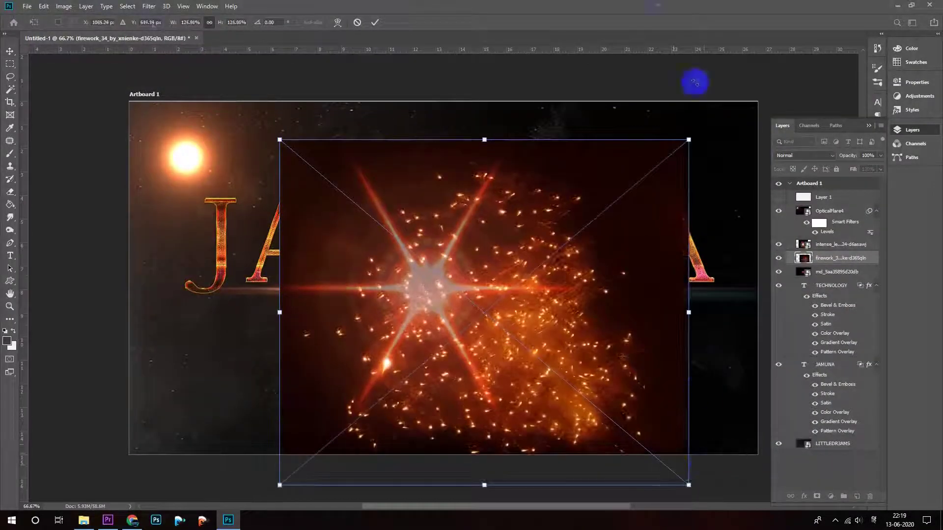
left_click_drag(280, 140, 42, 84)
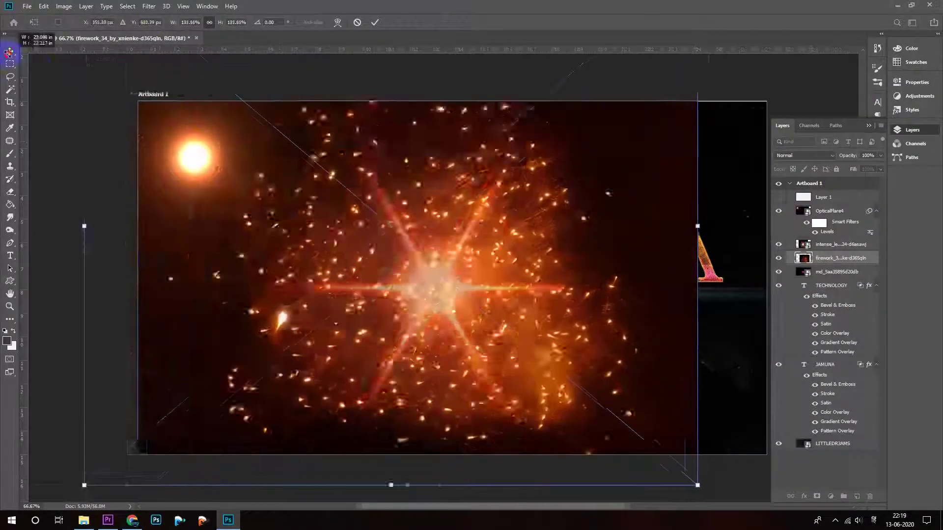
mouse_move(730, 218)
left_mouse_down()
mouse_move(829, 244)
mouse_move(813, 245)
left_mouse_up()
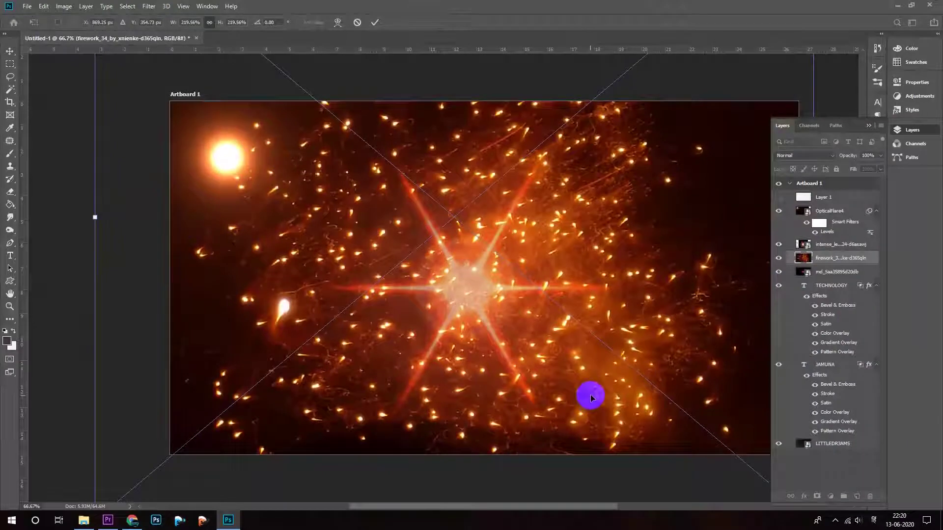
key("Return")
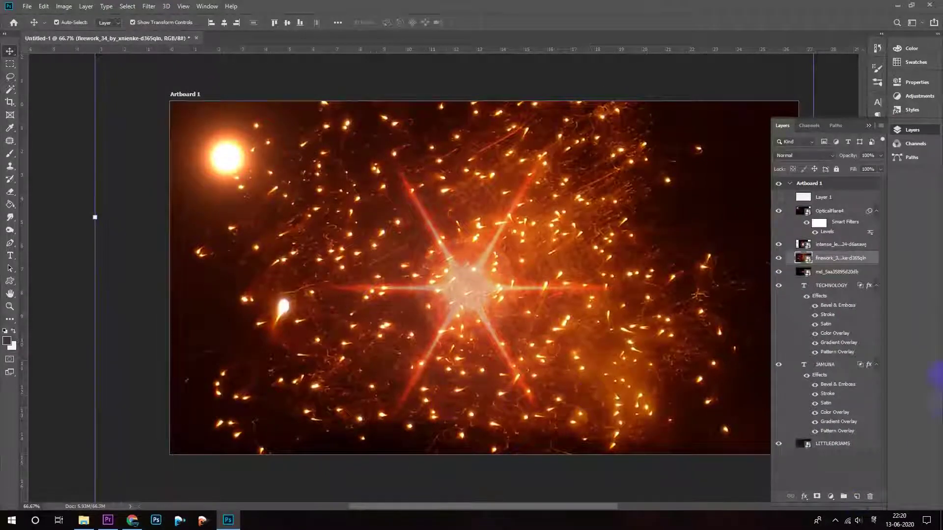
left_click(835, 157)
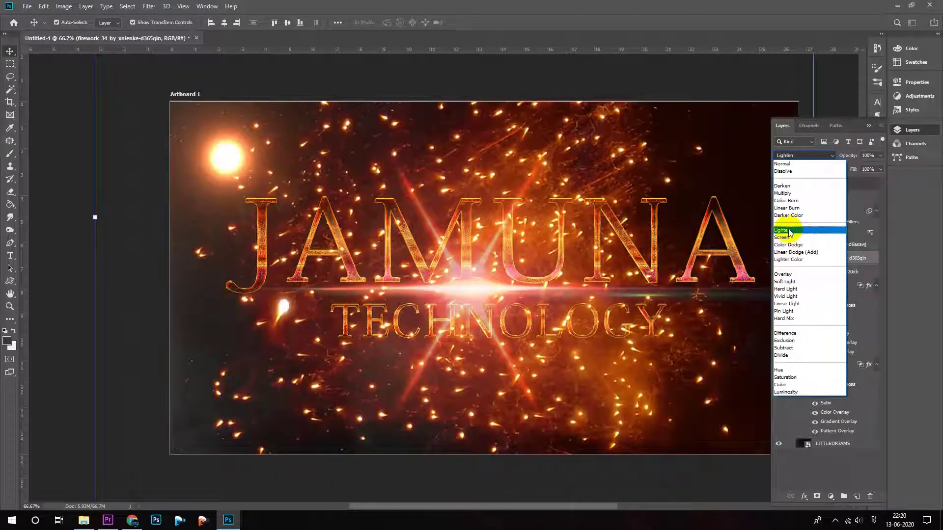
Set the fireworks layer to Lighten, deselect all layers and close the Layers panel
left_click(790, 233)
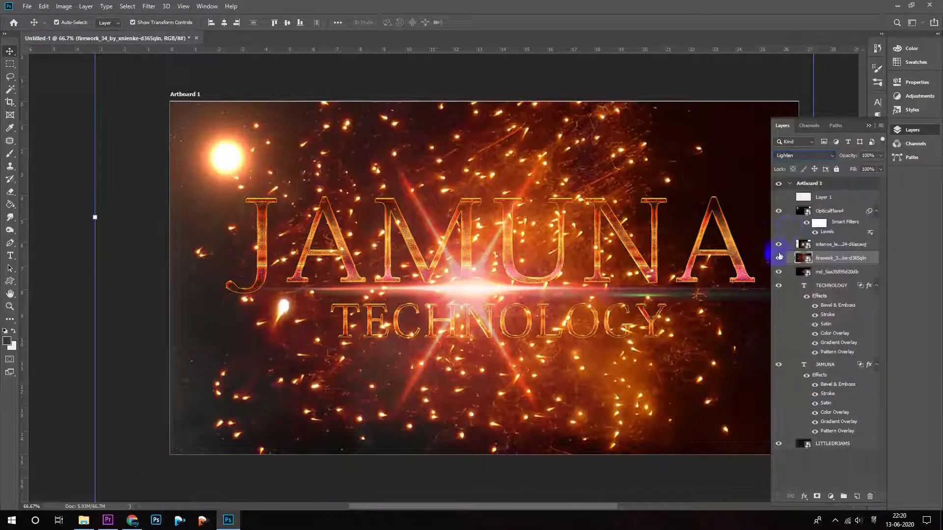
left_click(686, 436)
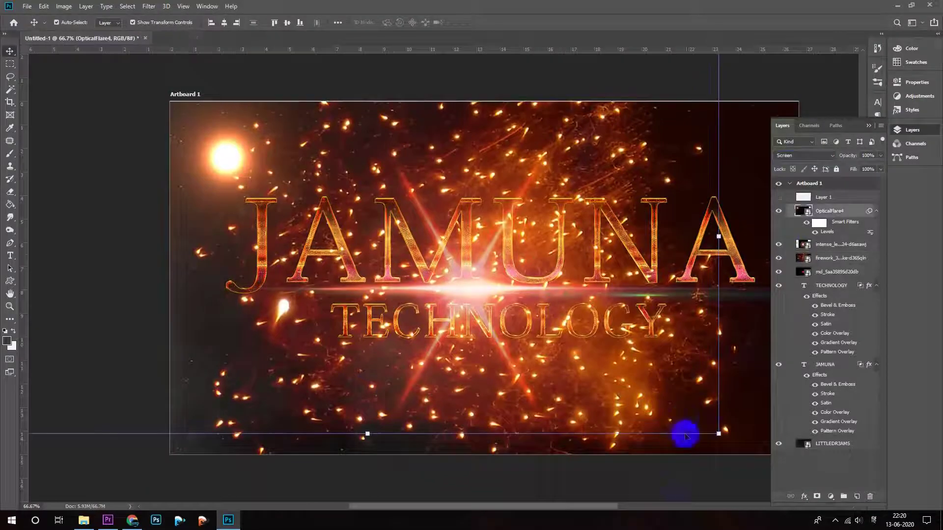
left_click(700, 494)
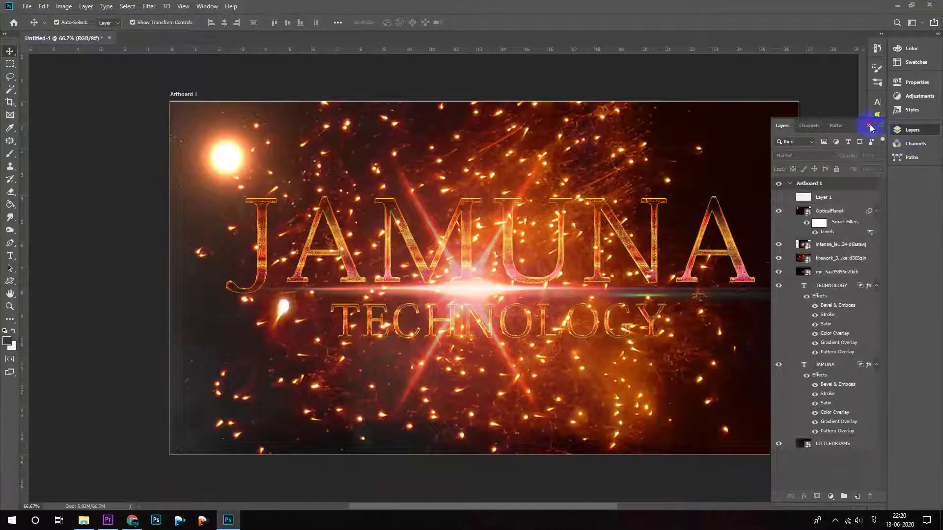
left_click(871, 124)
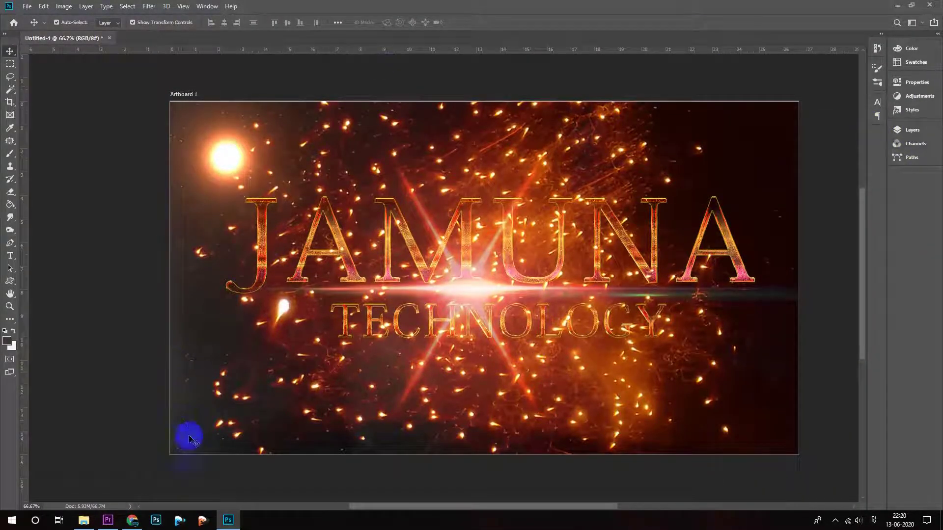
left_click(83, 526)
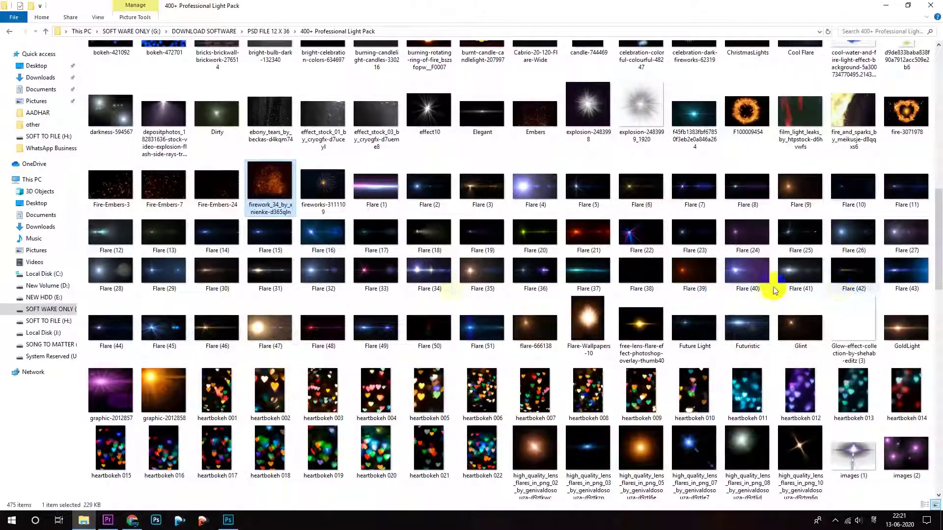
Try dragging Flare (46) and another flare image into Photoshop, dismissing both placement errors
left_click_drag(216, 327, 436, 396)
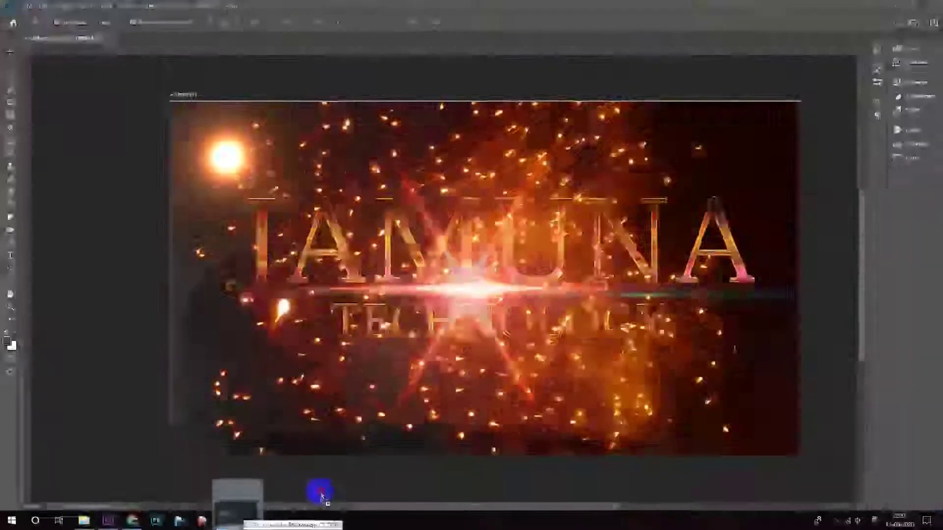
left_click_drag(436, 397, 668, 414)
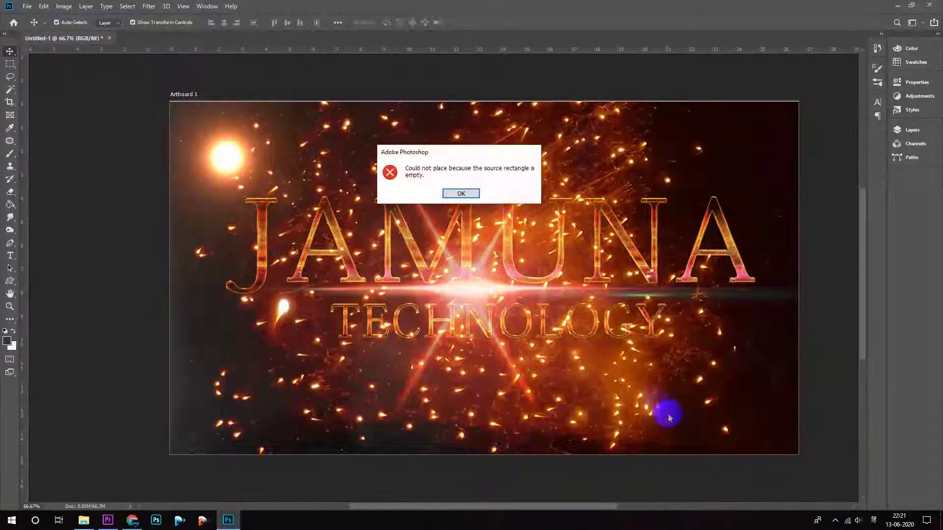
left_click(460, 193)
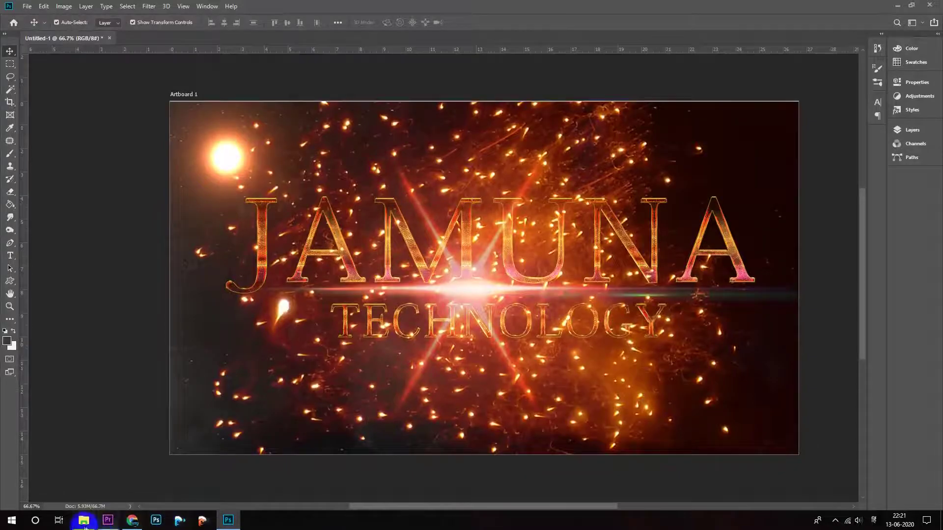
left_click(84, 521)
left_click_drag(248, 353, 475, 476)
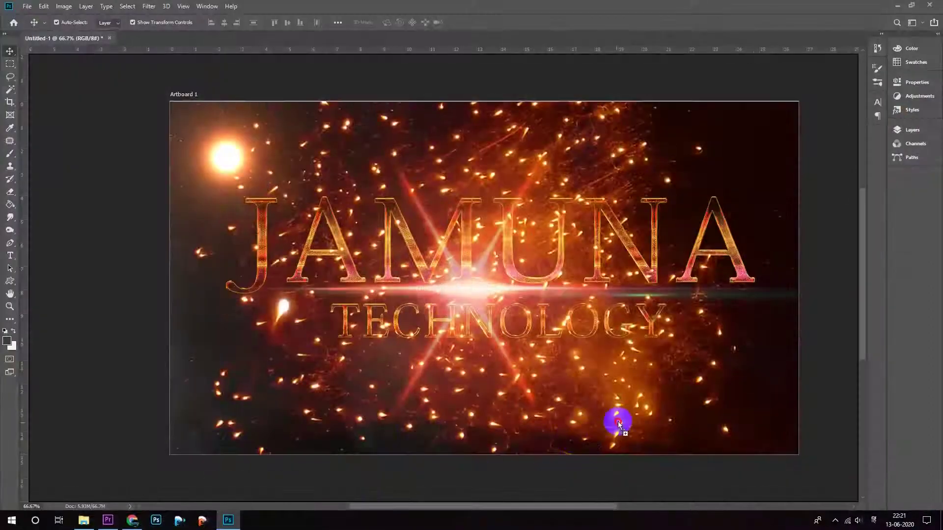
left_click_drag(475, 475, 617, 421)
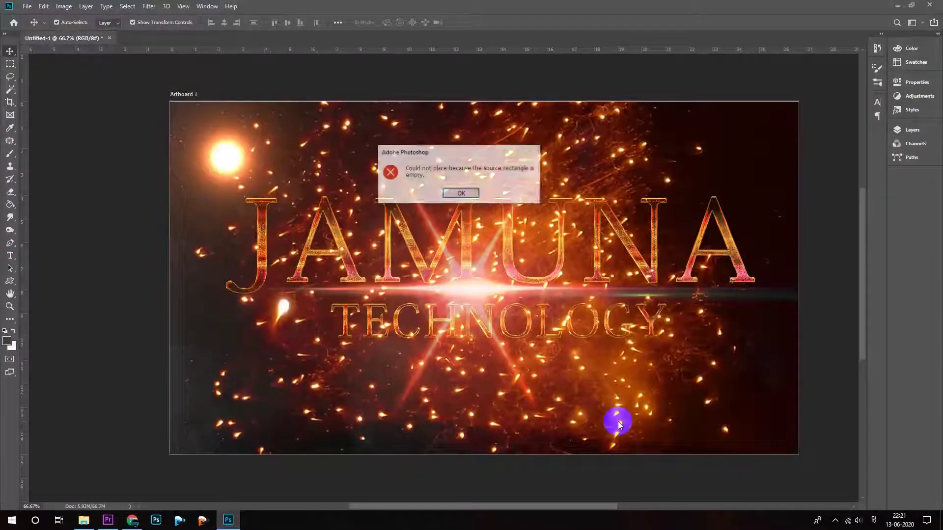
left_click(462, 194)
left_click(84, 522)
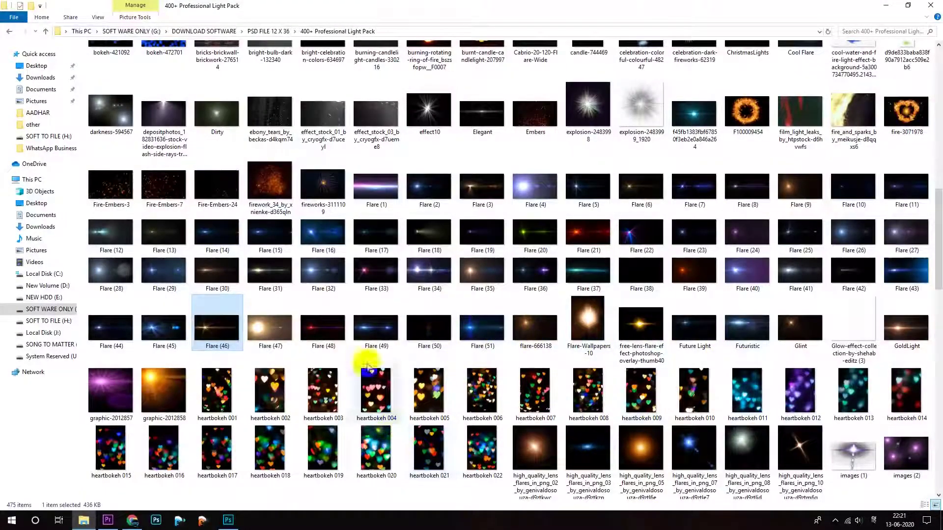
Drag the blue starburst image 164474717 from the light pack onto the artwork
scroll(368, 353, "up", 3)
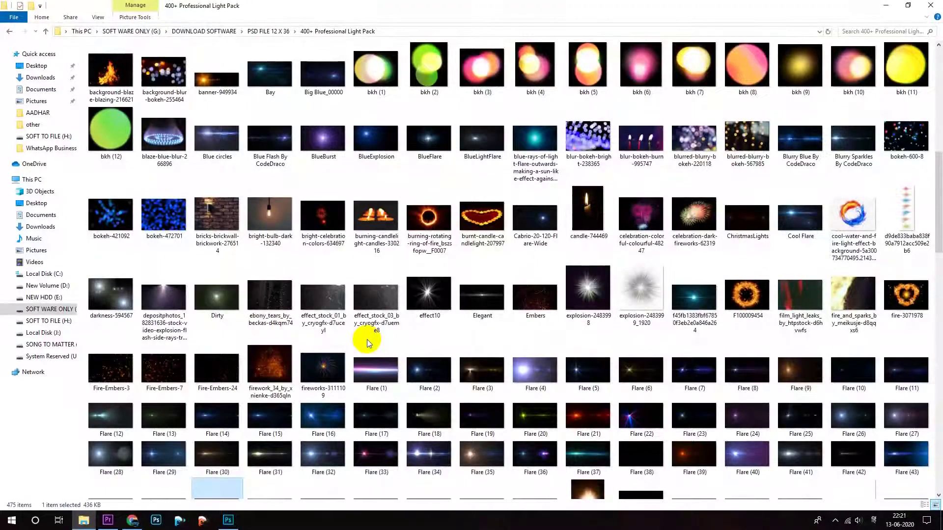
scroll(367, 342, "up", 3)
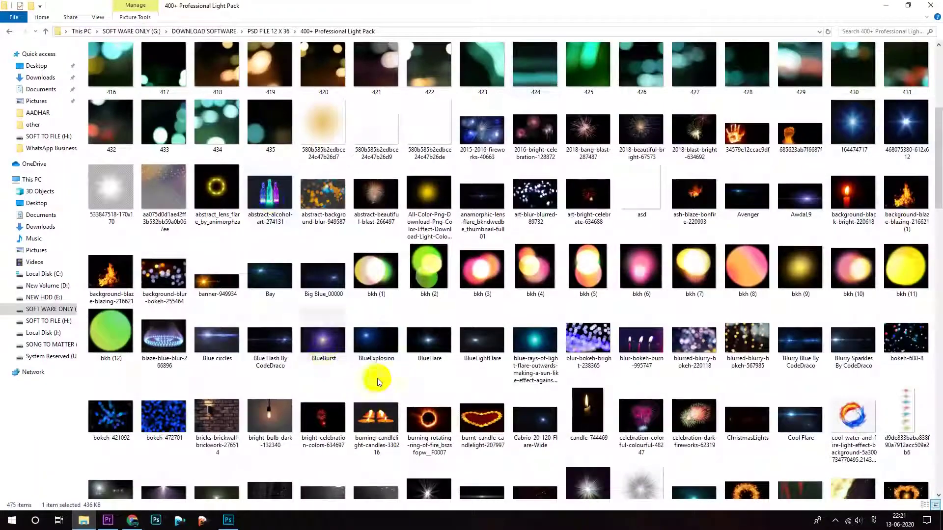
scroll(537, 354, "up", 3)
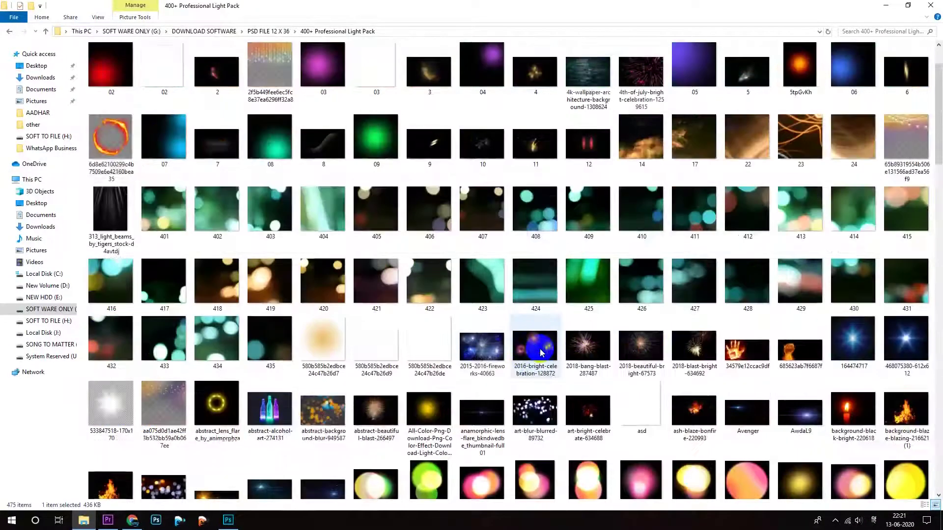
left_click(852, 348)
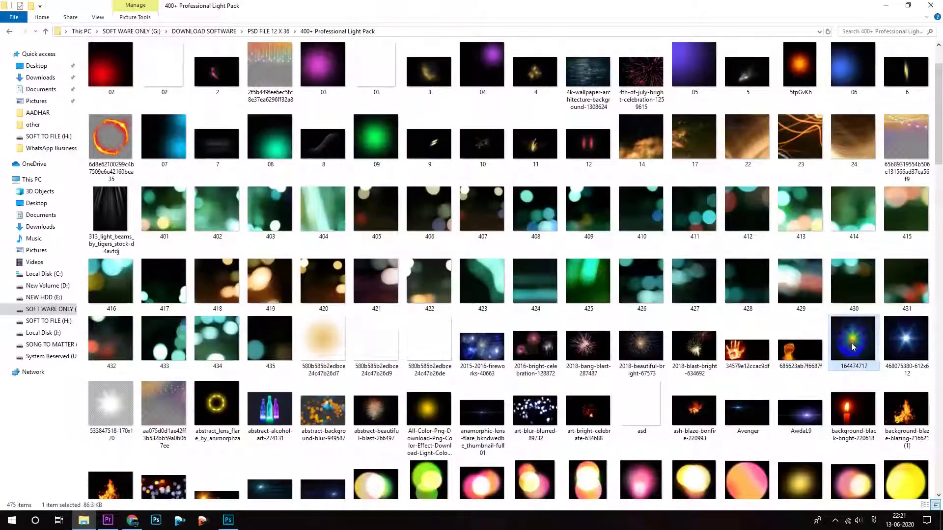
left_click_drag(863, 342, 234, 525)
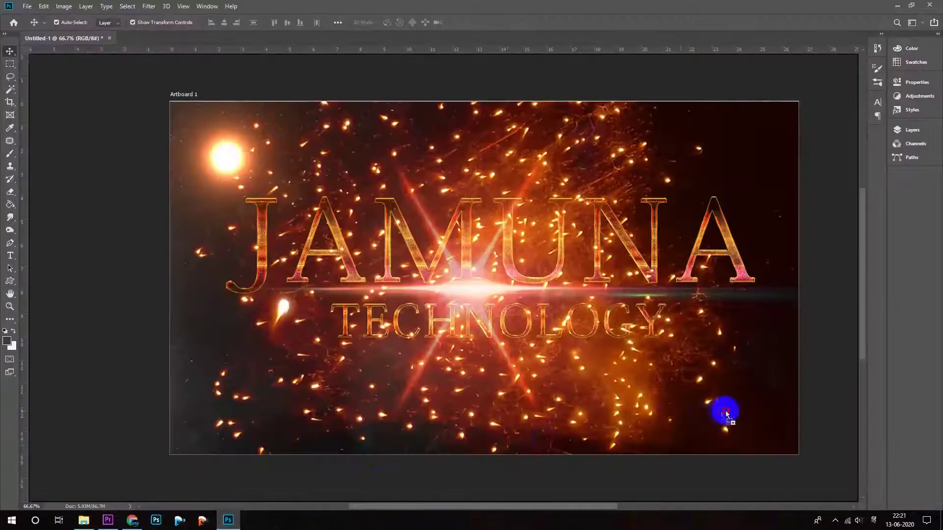
left_click_drag(234, 525, 724, 411)
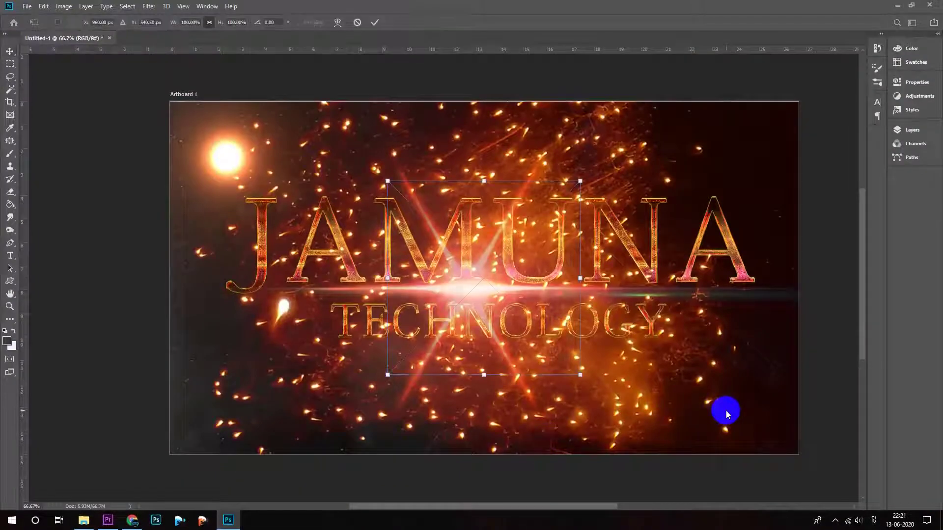
Shrink the starburst to about 63% and fit it into the bottom-right corner
left_click_drag(486, 283, 733, 393)
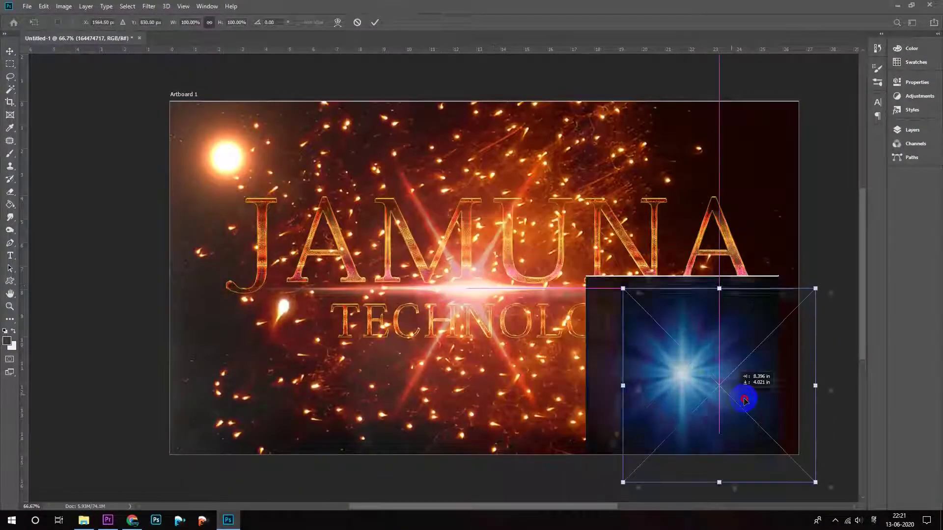
left_click_drag(733, 393, 706, 384)
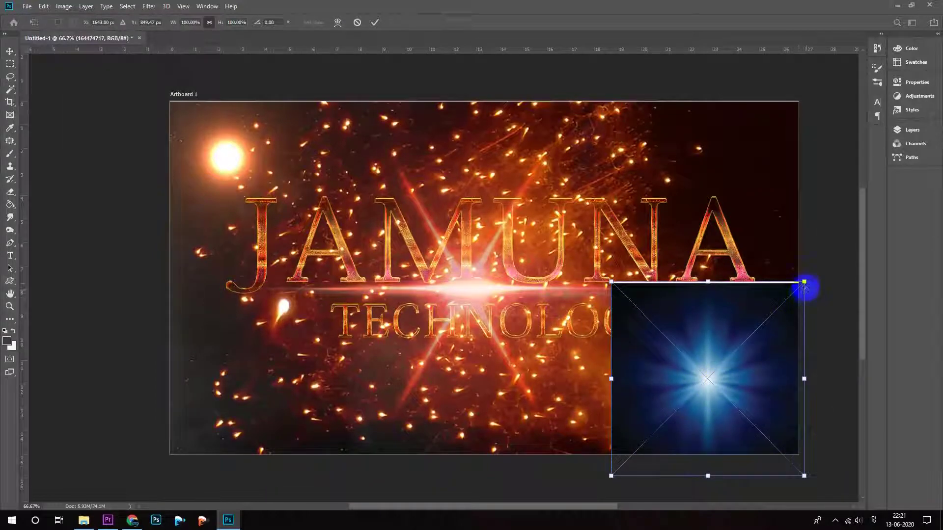
left_click_drag(782, 300, 713, 371)
left_click_drag(707, 409, 761, 383)
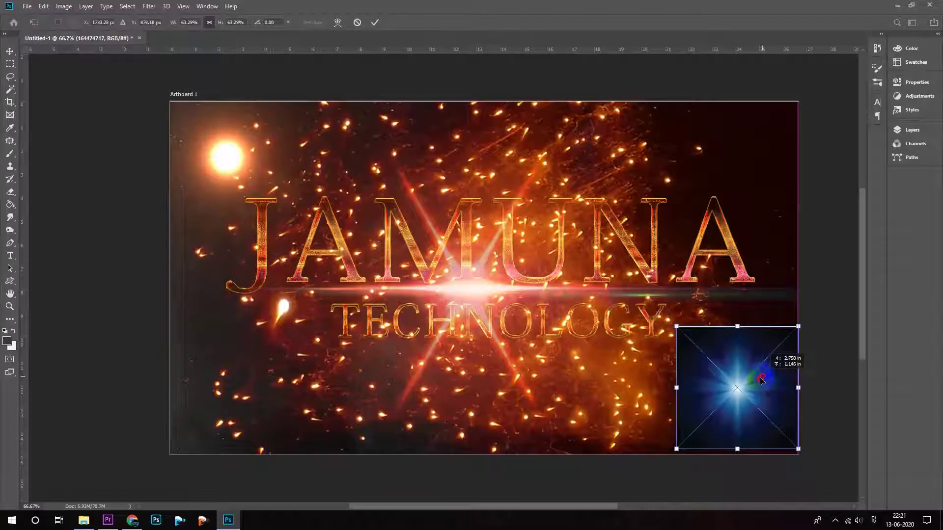
double_click(749, 386)
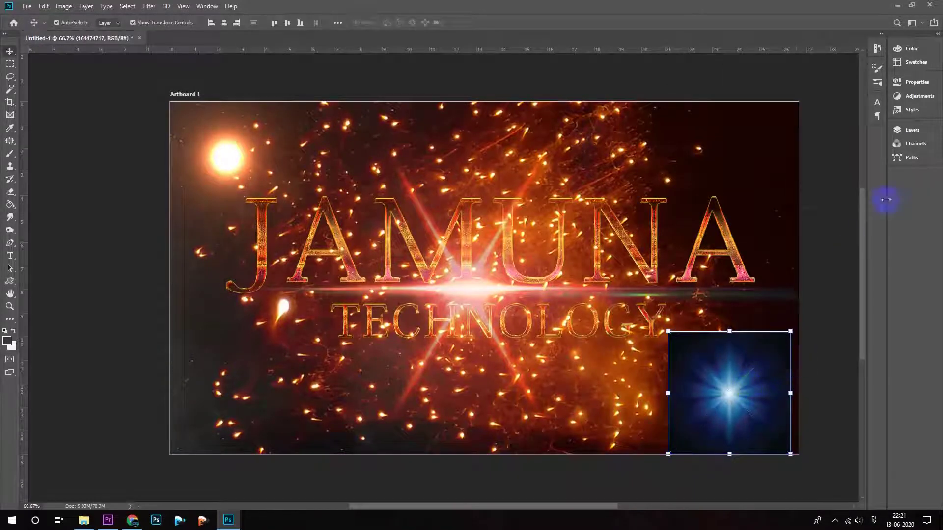
Blend the starburst layer with Color Dodge and start enlarging it to about 97%
left_click(905, 131)
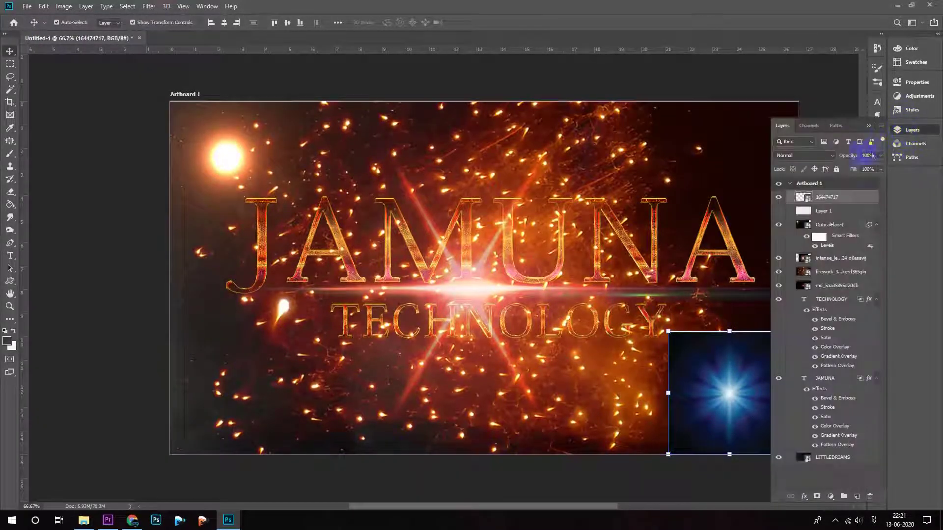
left_click(827, 158)
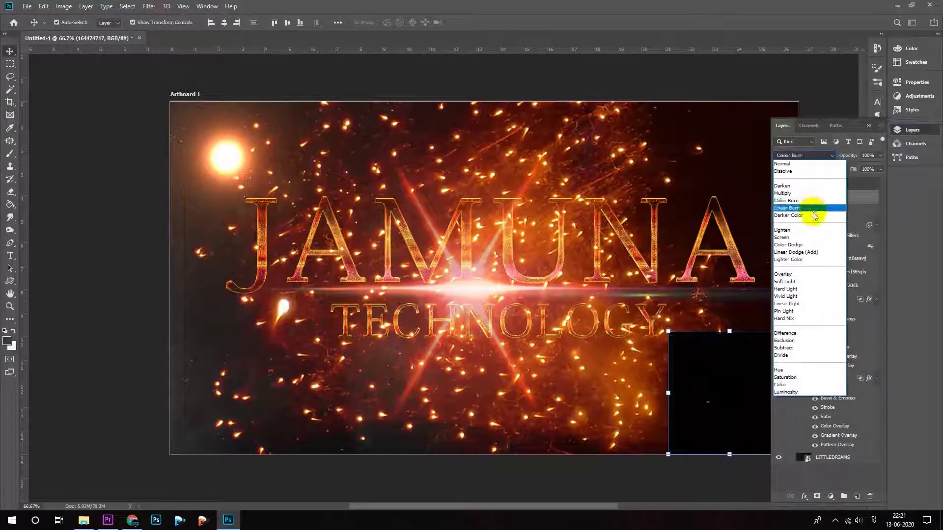
left_click(809, 245)
left_click(870, 127)
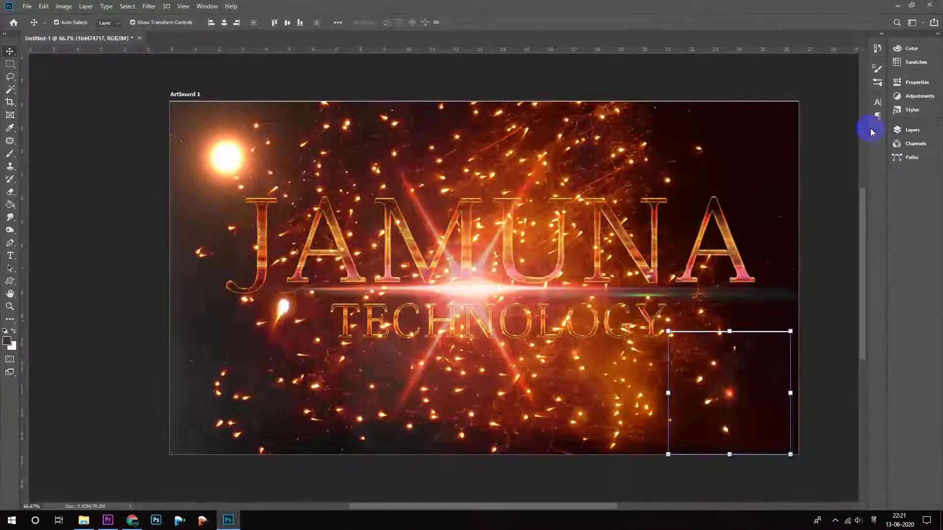
left_click_drag(662, 327, 599, 263)
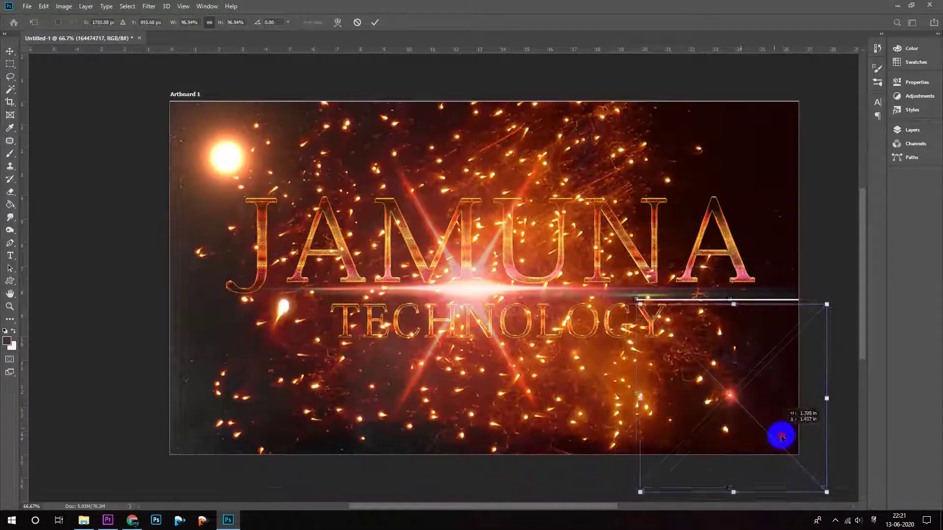
Enlarge the starburst flare to about 111%, shifting it slightly right and down
left_click_drag(771, 427, 803, 456)
left_click_drag(834, 314, 855, 284)
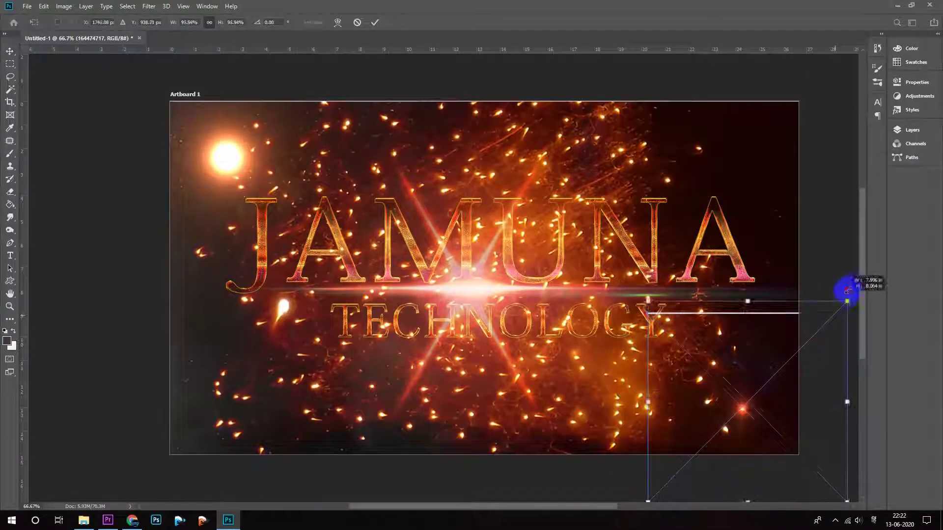
left_click_drag(757, 394, 755, 404)
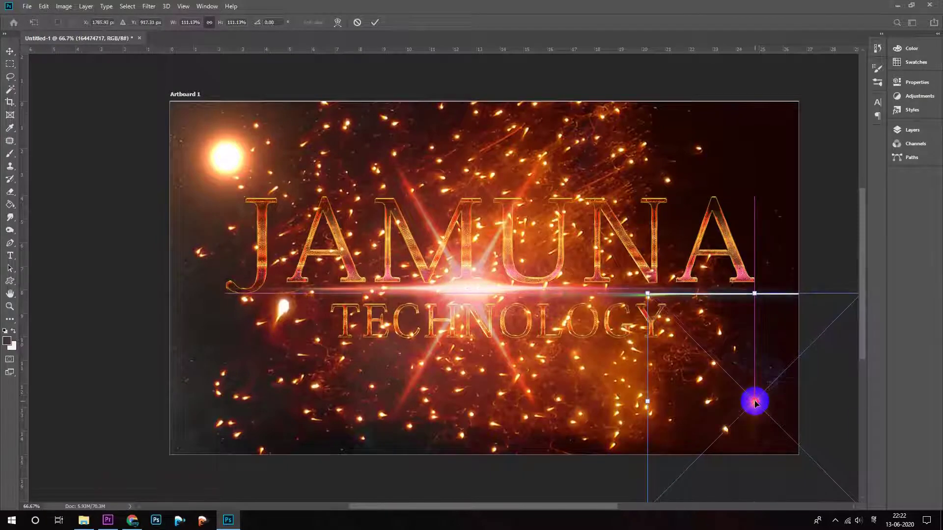
key("Return")
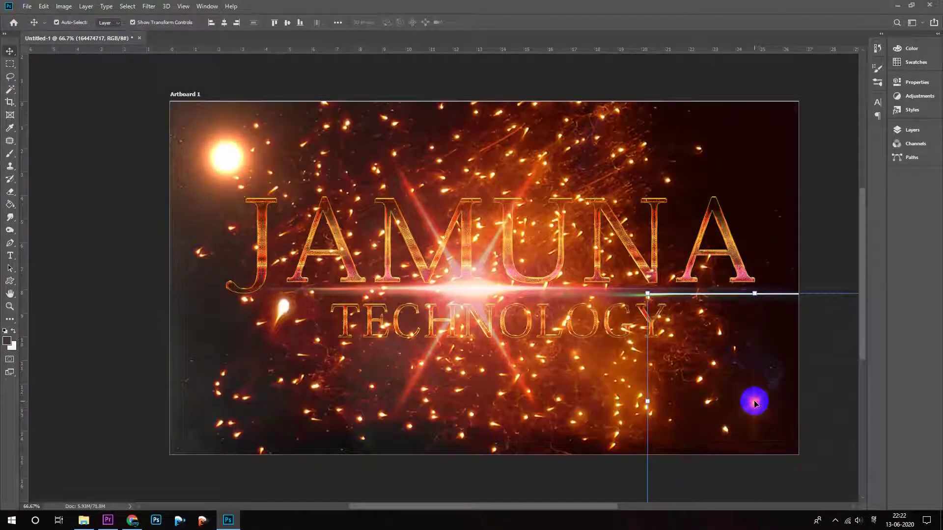
Alt-drag starburst copies to the top-right and lower-left areas of the artboard
mouse_move(755, 404)
left_mouse_down()
mouse_move(741, 312)
mouse_move(741, 154)
mouse_move(217, 404)
left_mouse_up()
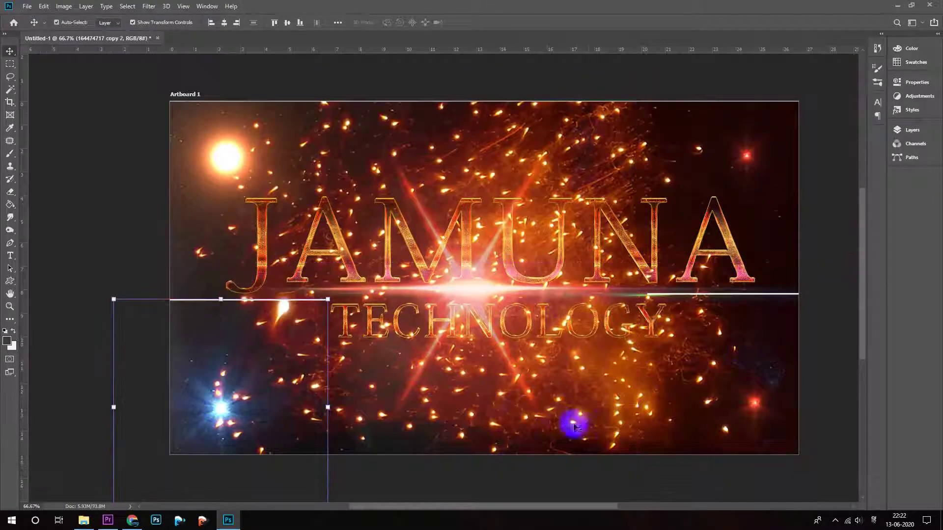
mouse_move(213, 412)
left_mouse_down()
mouse_move(211, 226)
mouse_move(401, 375)
mouse_move(513, 420)
mouse_move(479, 133)
mouse_move(637, 155)
mouse_move(758, 216)
mouse_move(767, 341)
left_mouse_up()
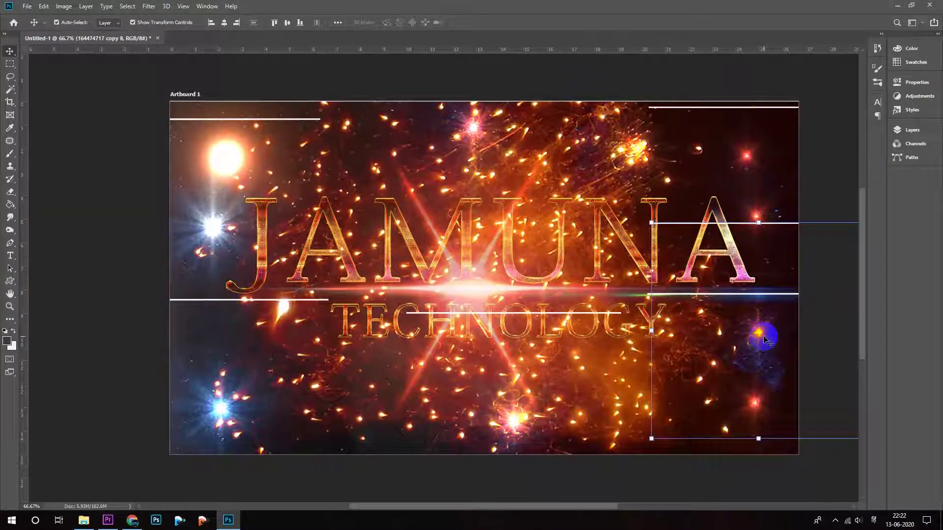
left_click(428, 368)
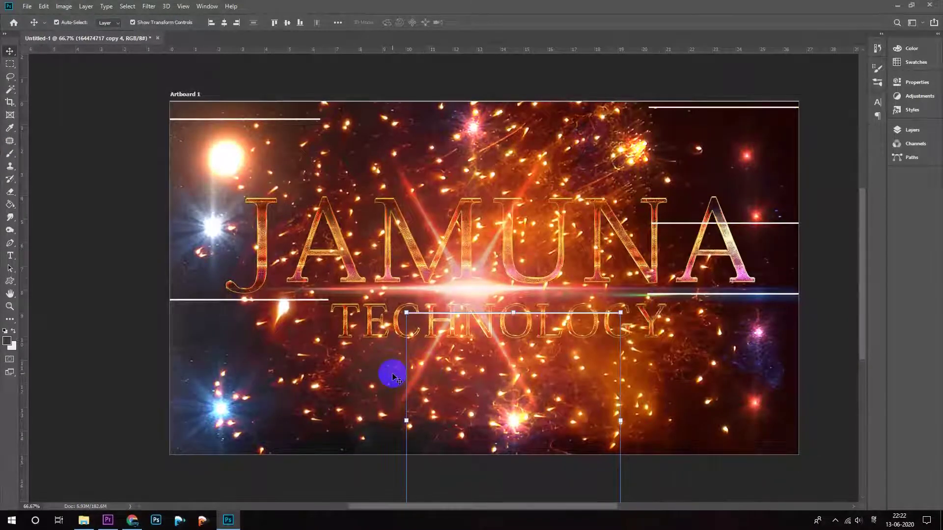
left_click(311, 486)
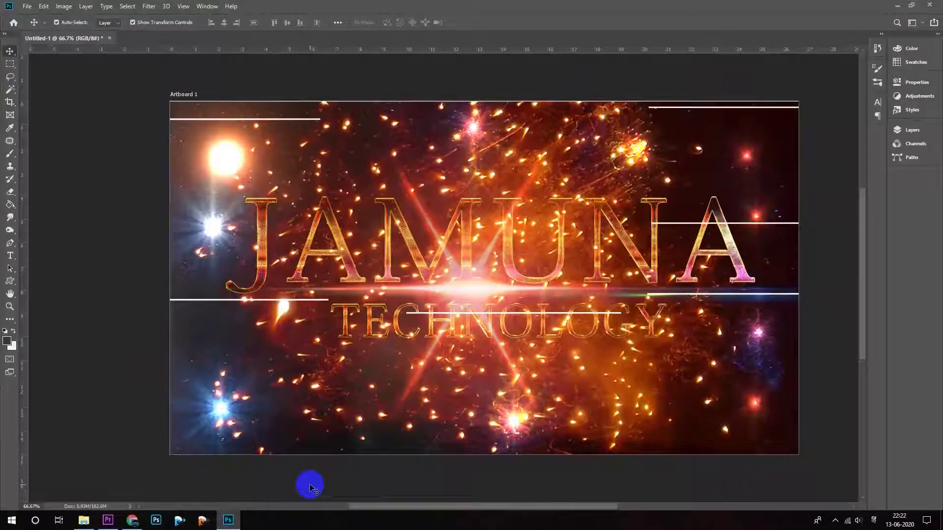